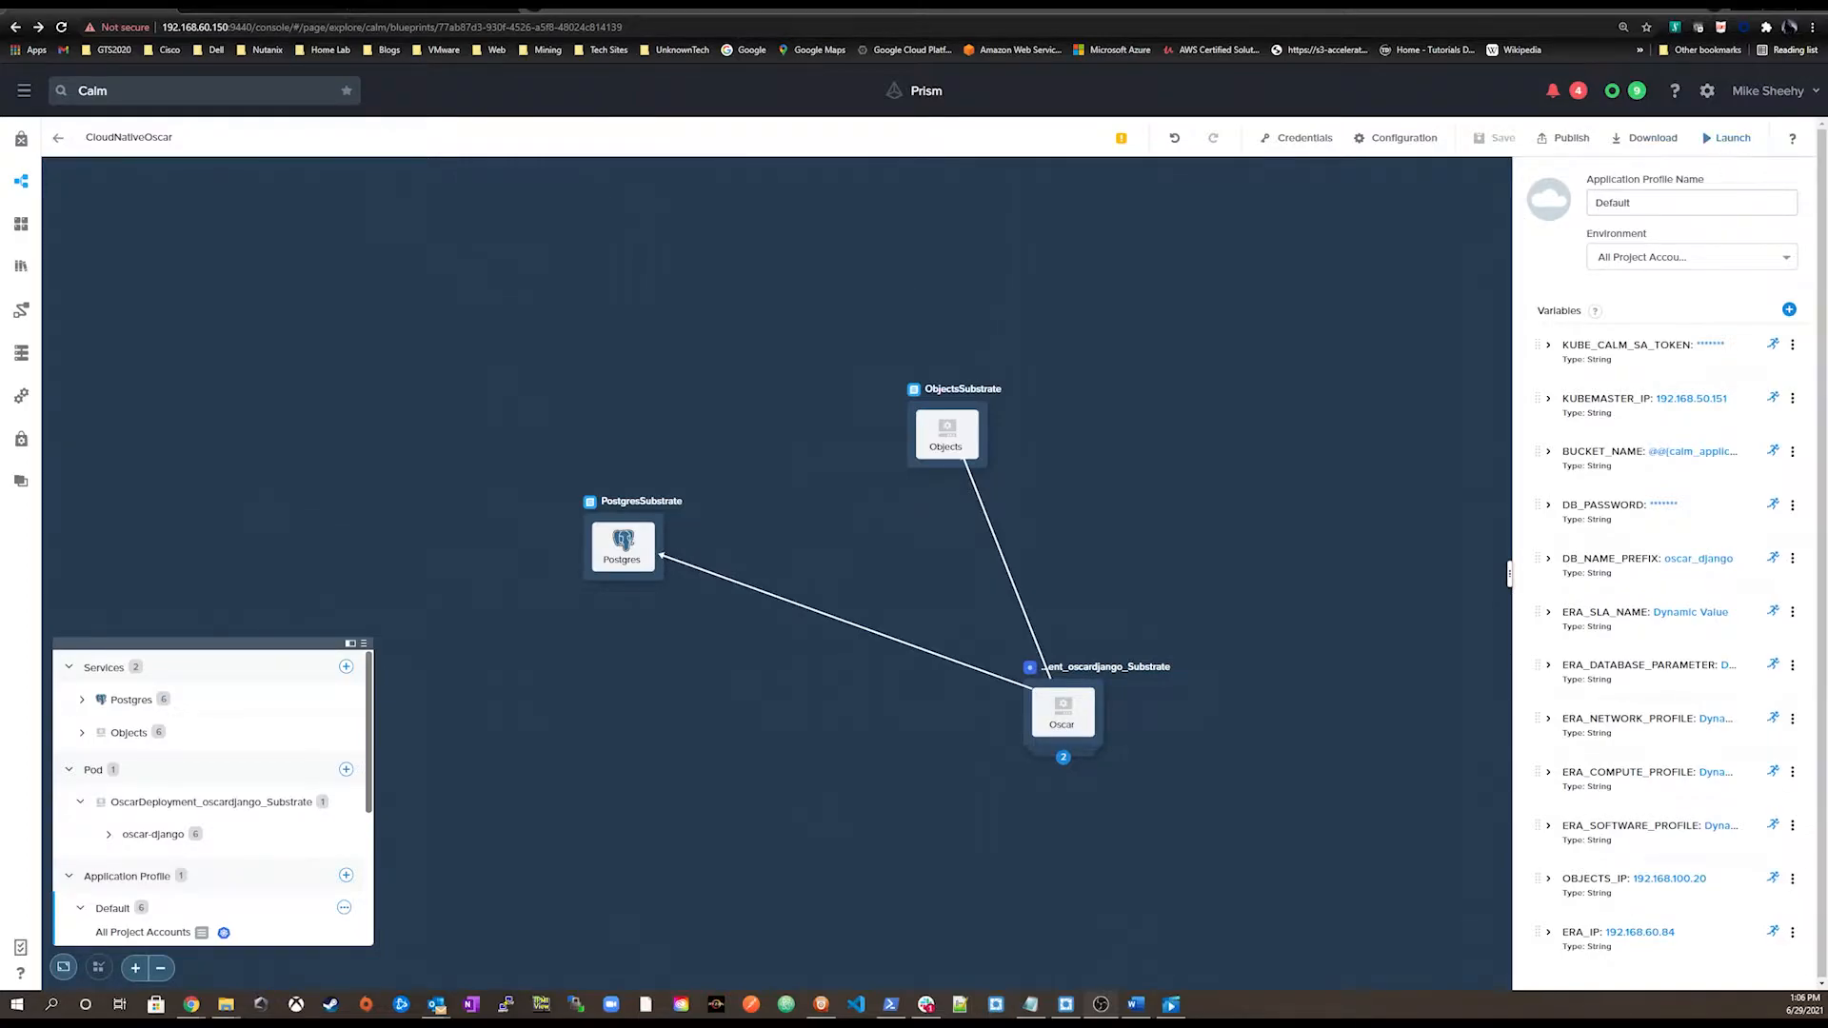
Step: Launch the CloudNativeOscar blueprint and name the application cloudnativedemo
left_click(1719, 139)
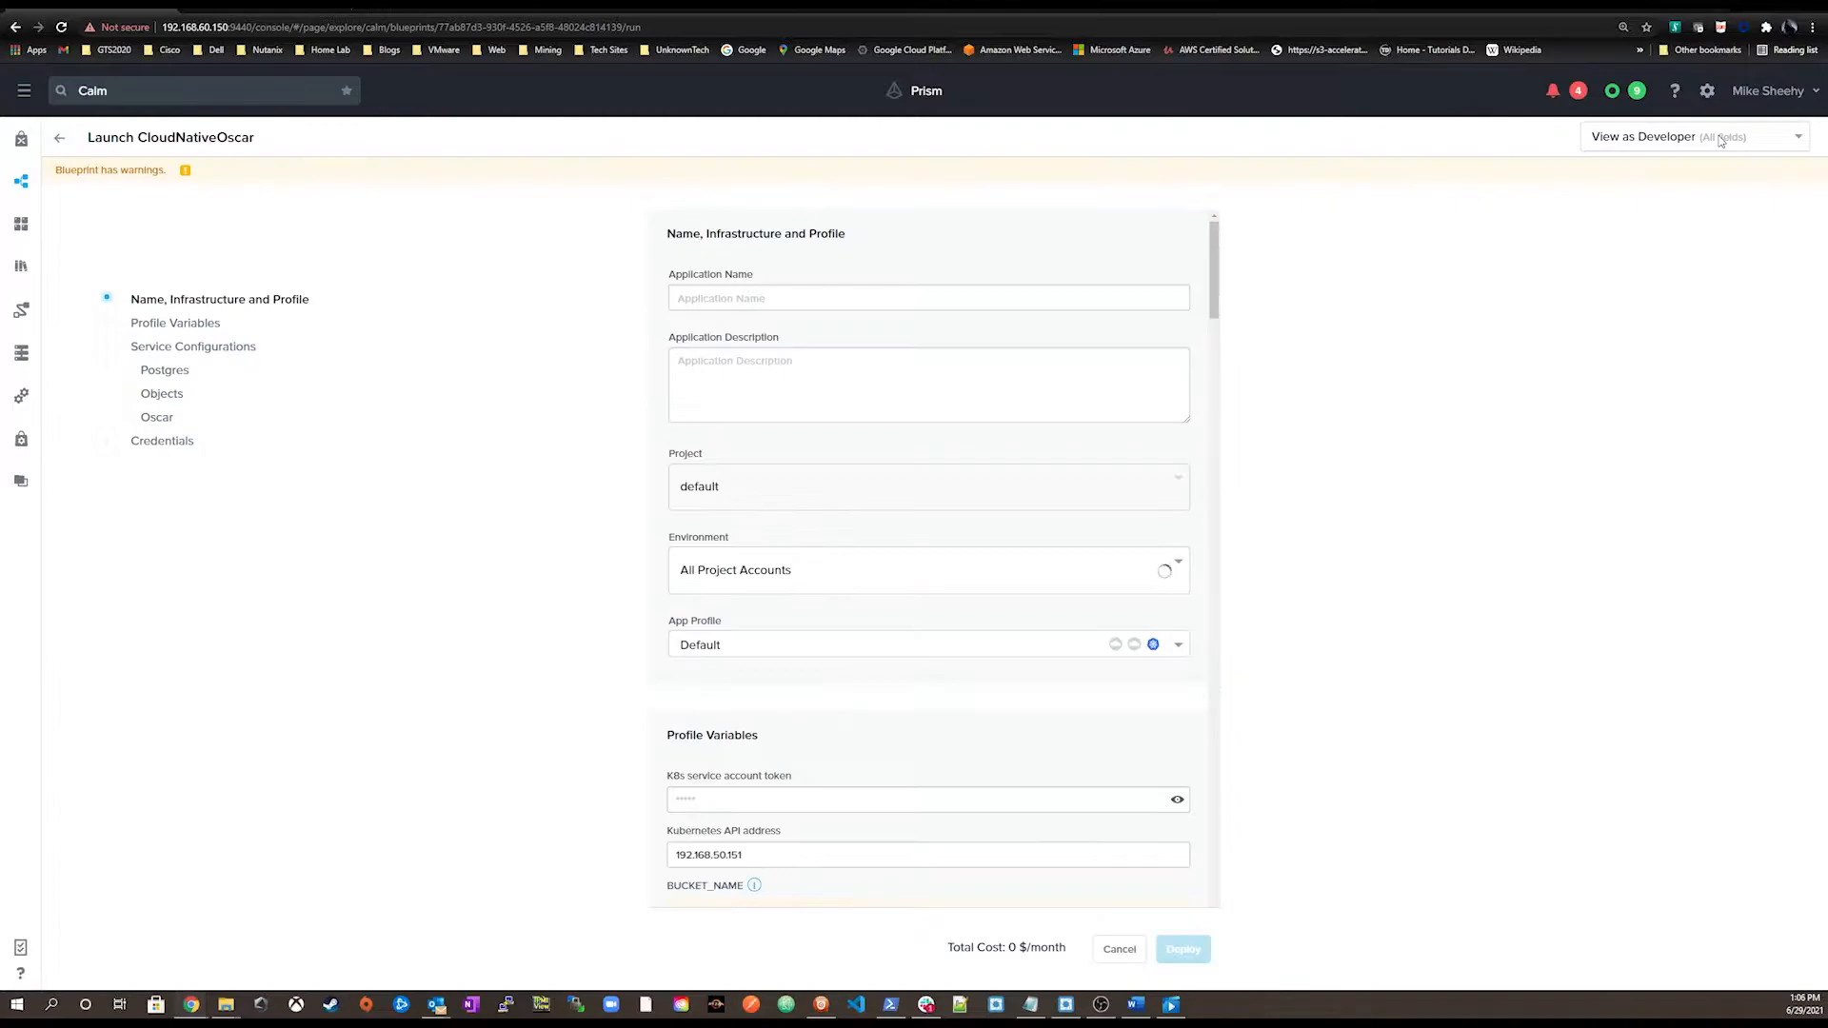
left_click(721, 296)
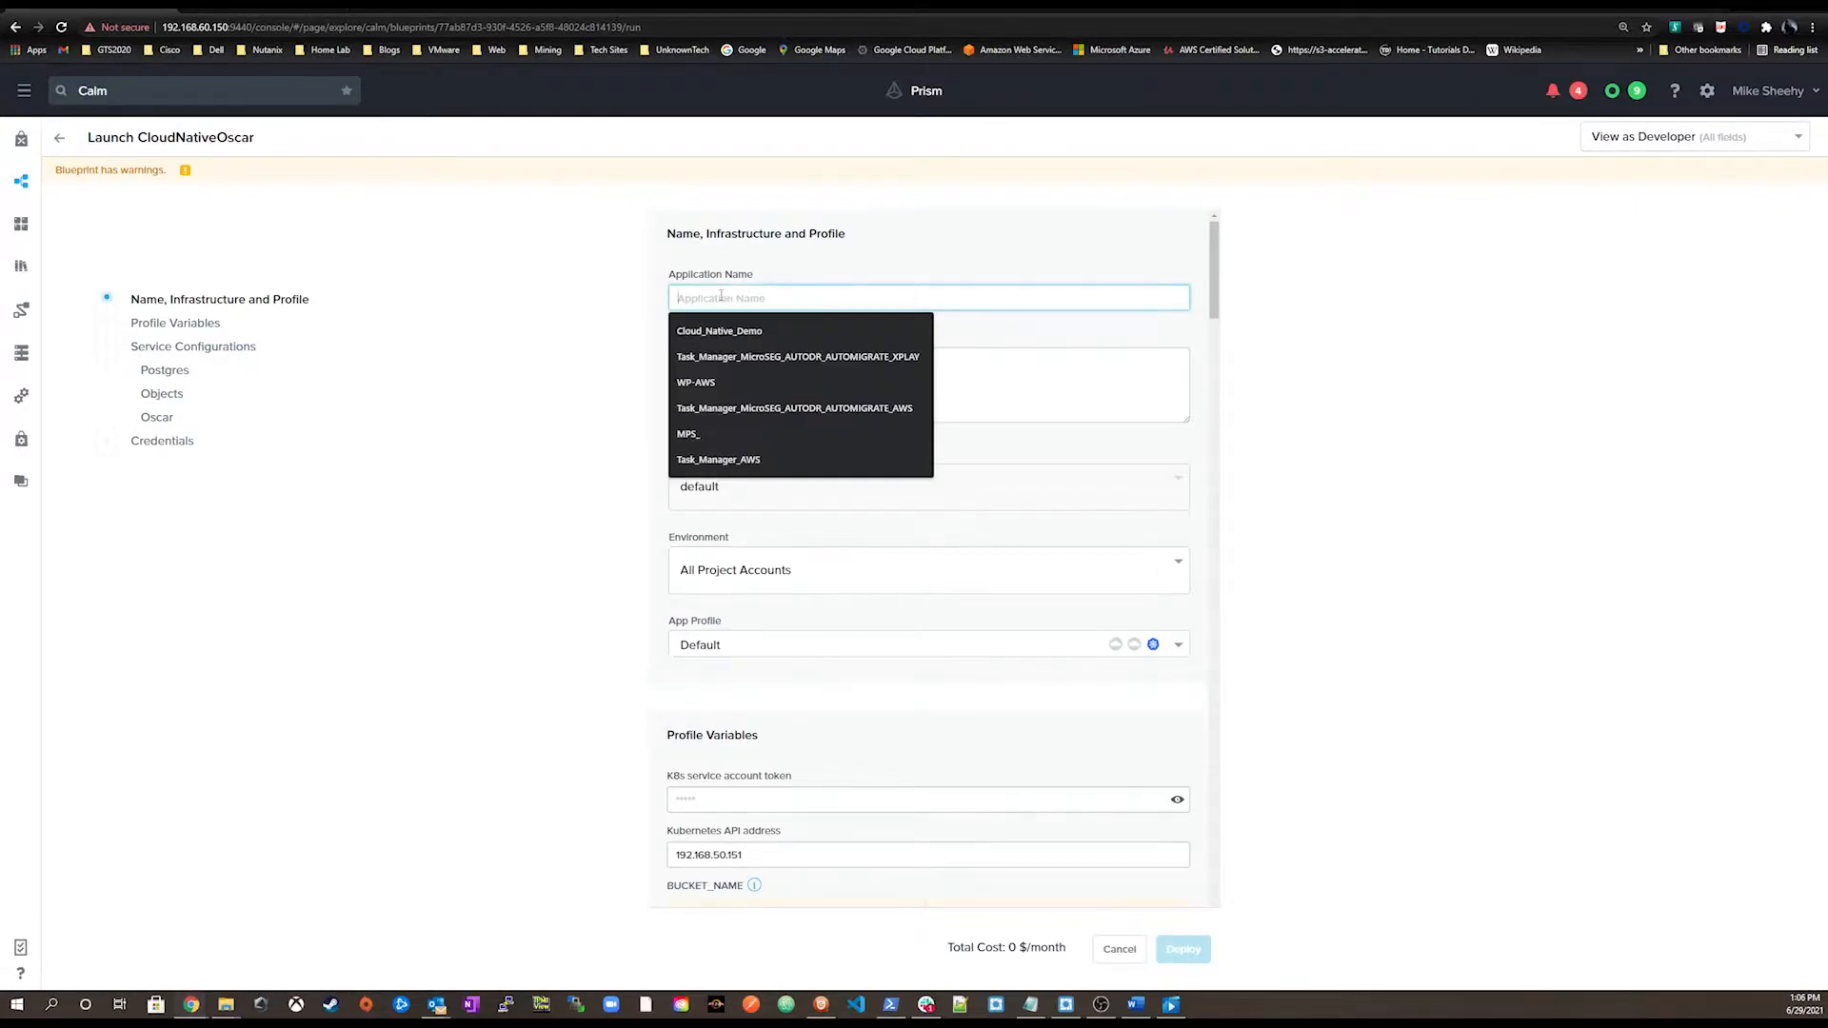
type("cloud")
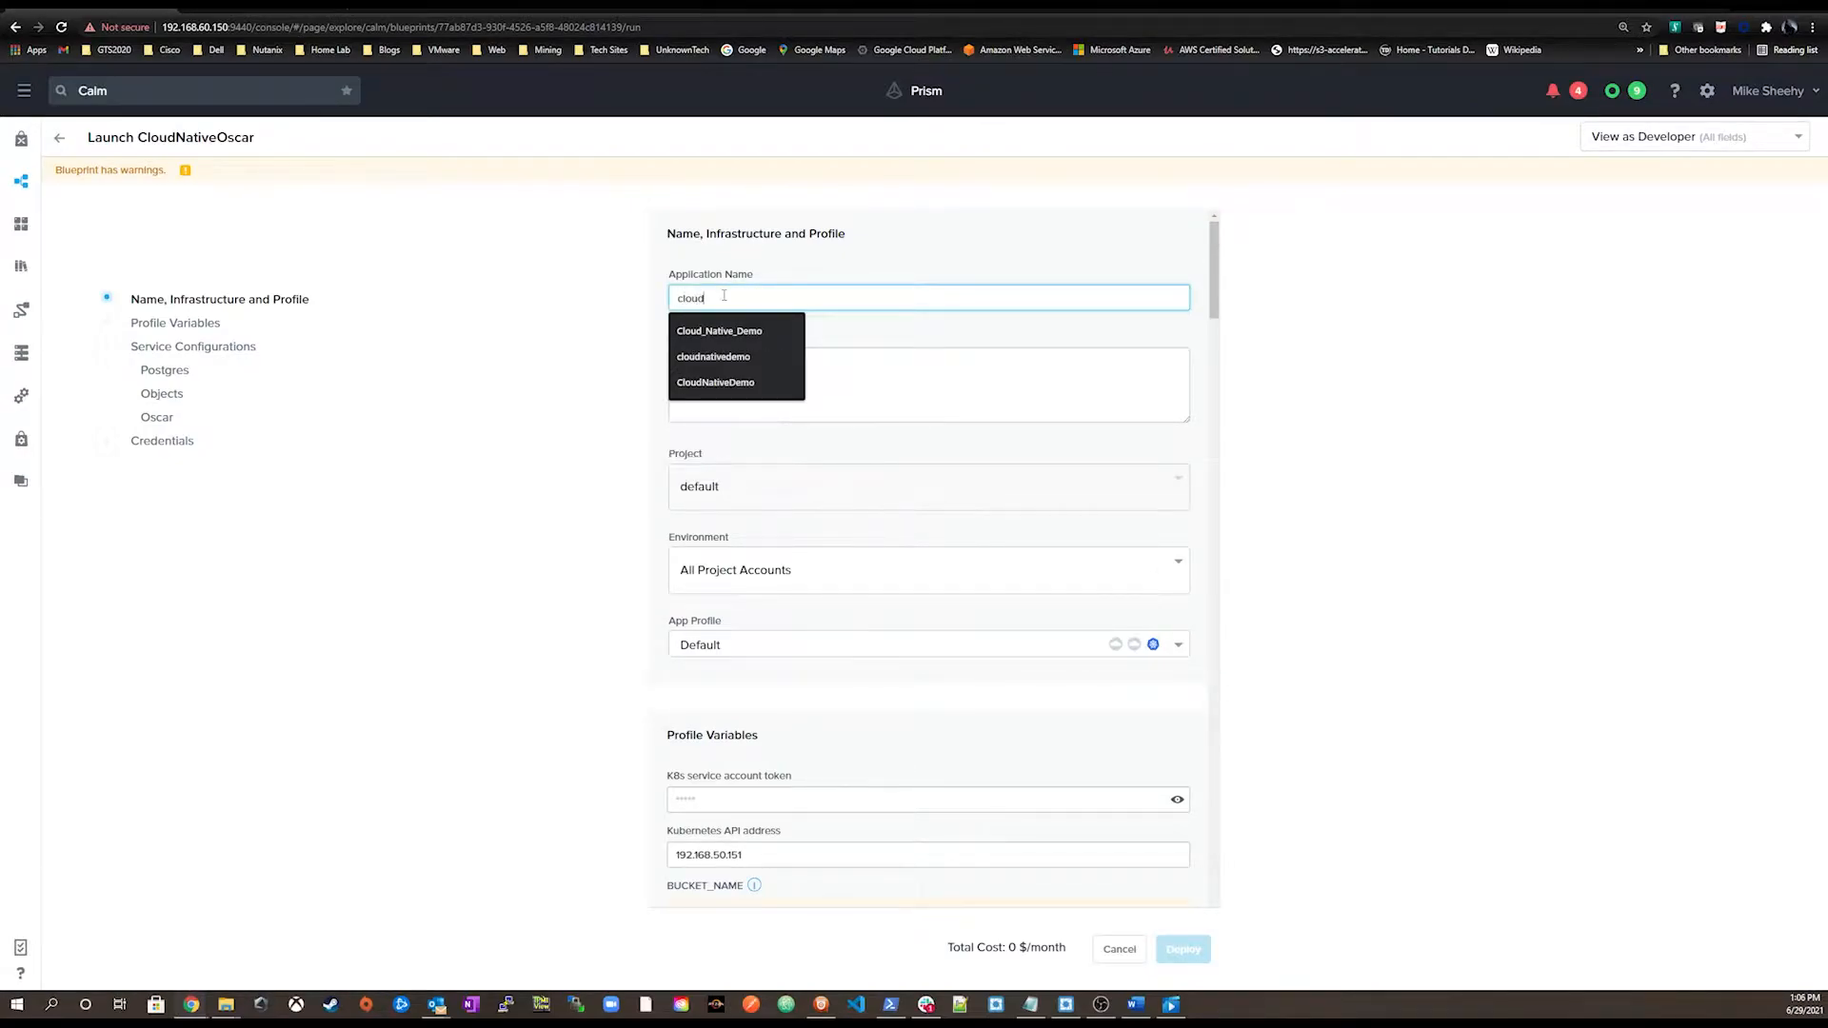
left_click(680, 358)
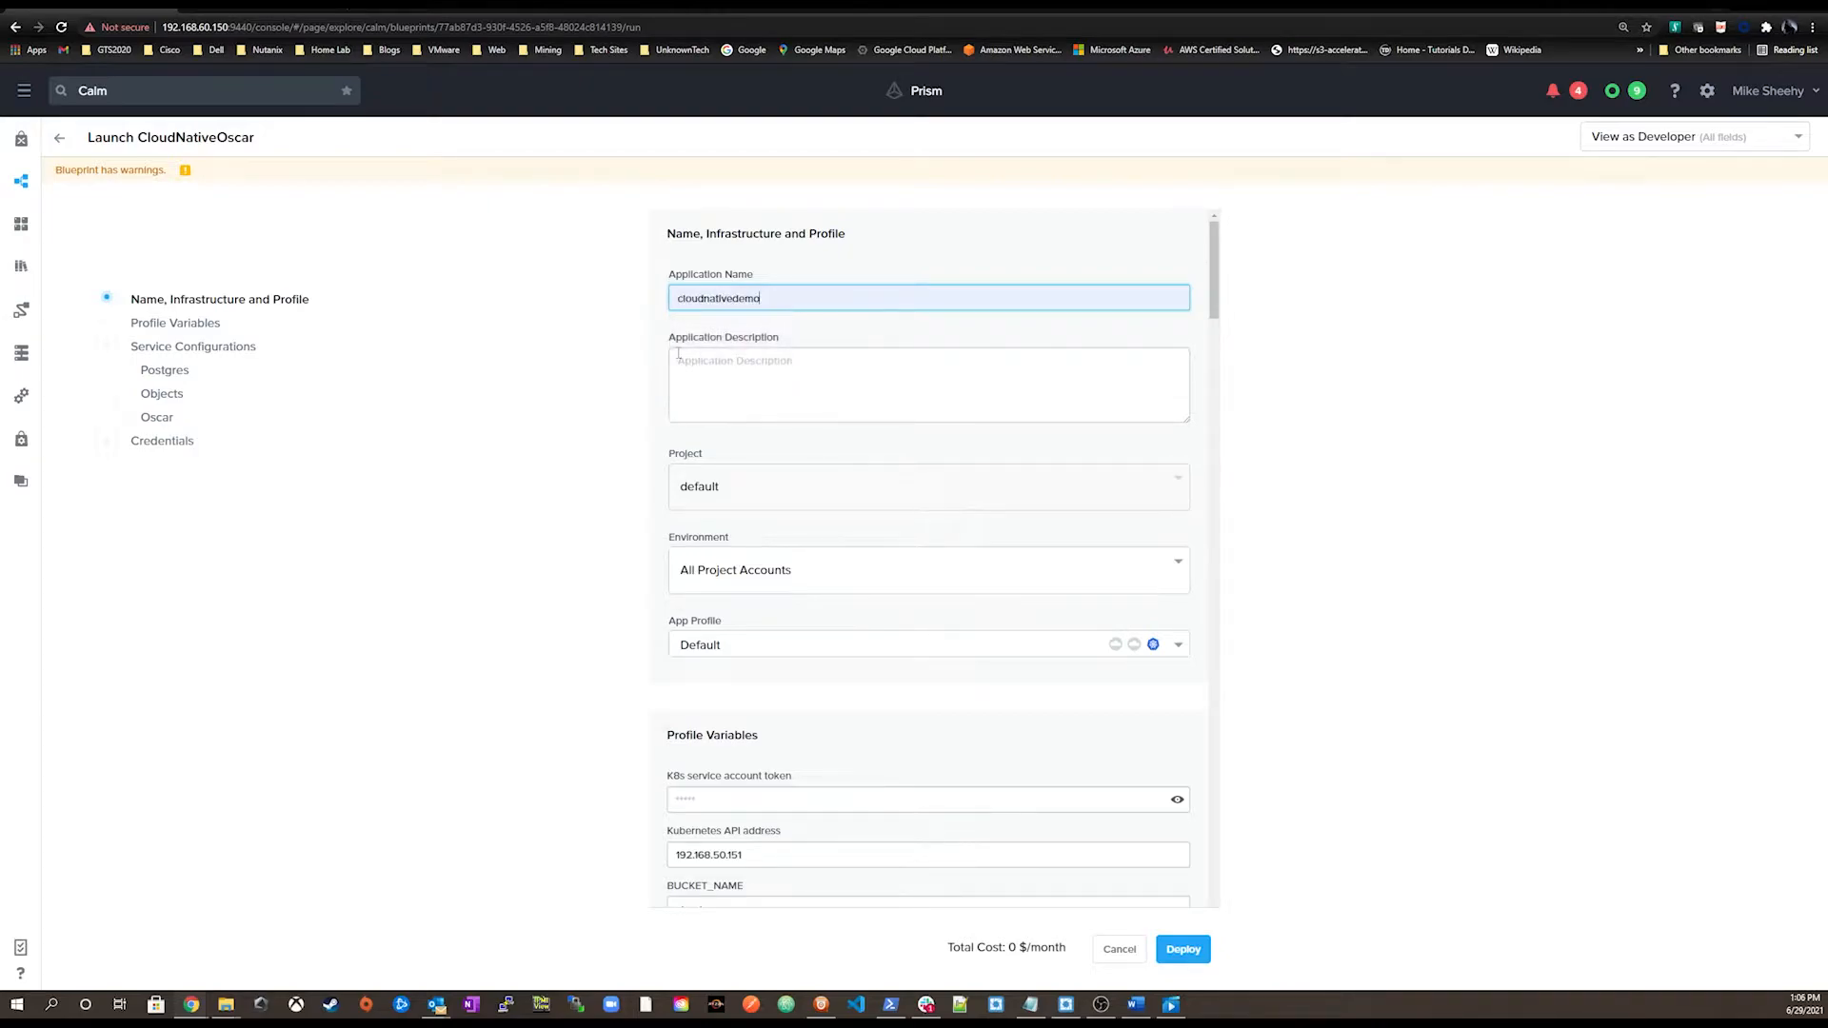
Step: Paste the K8s service account token and enter the database password in the profile variables
scroll(752, 571, "down", 2)
scroll(745, 573, "down", 2)
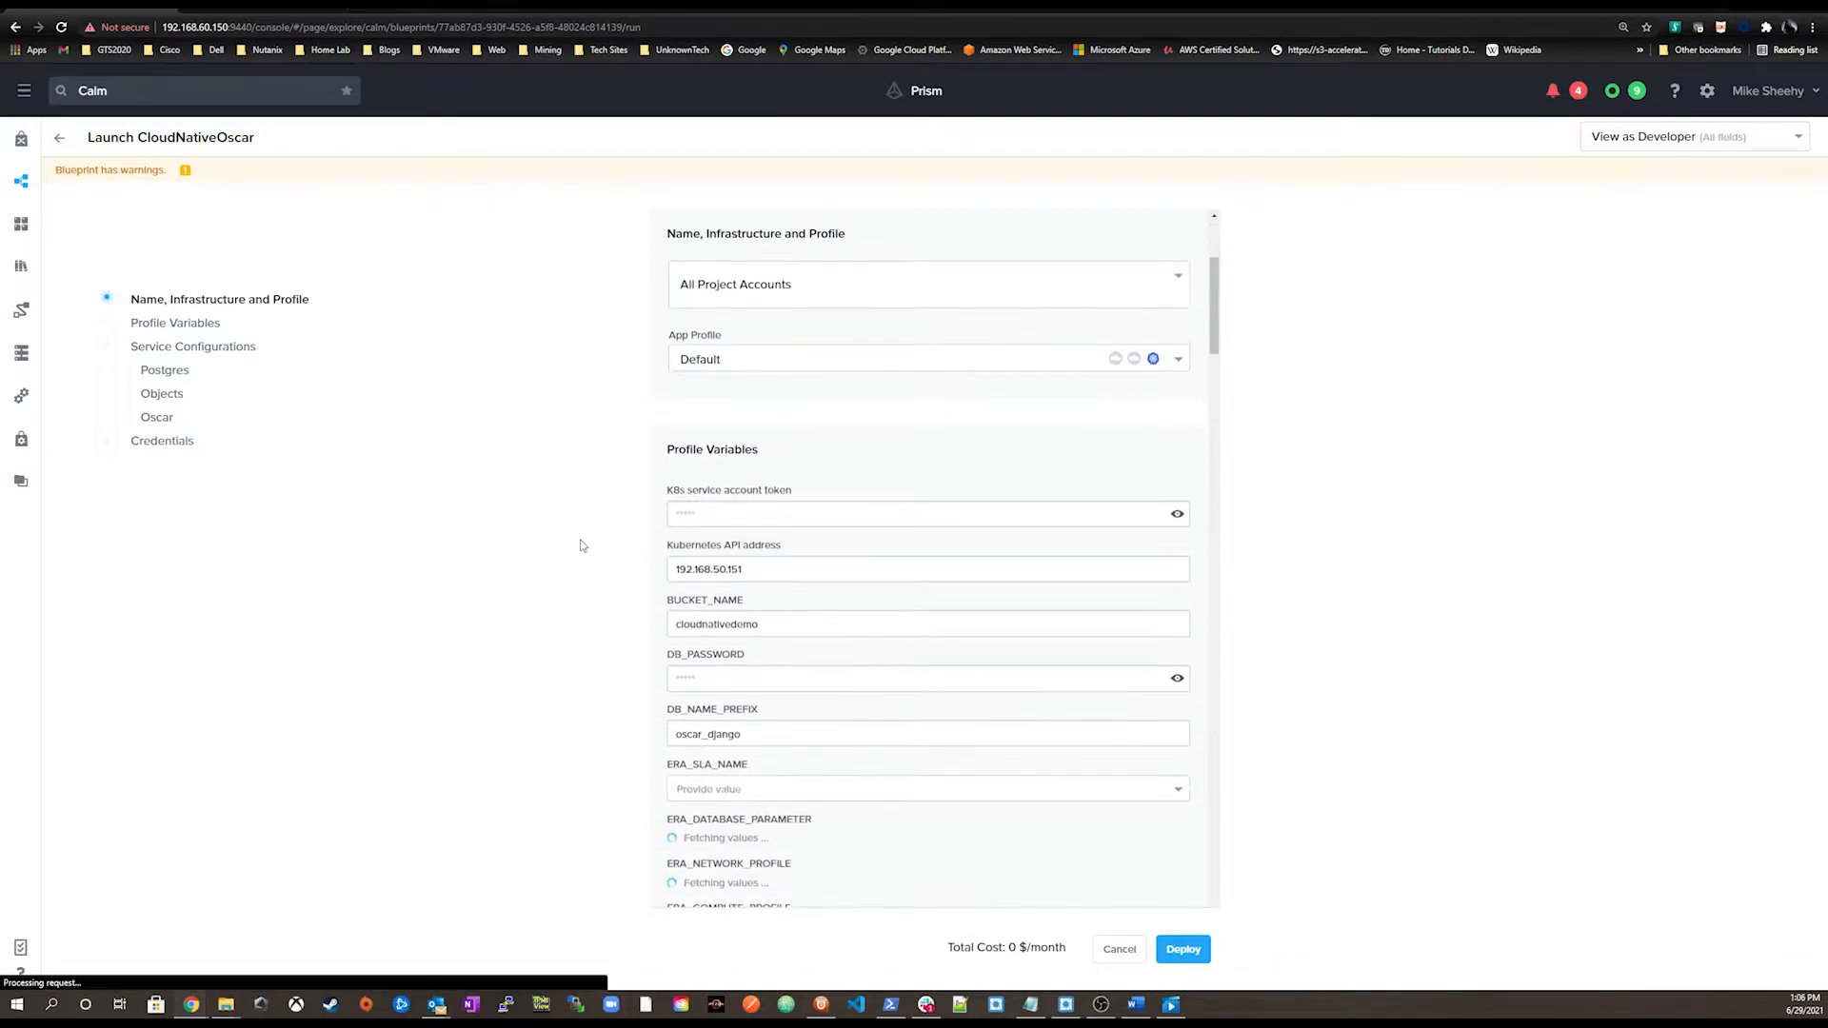
right_click(714, 514)
left_click(766, 620)
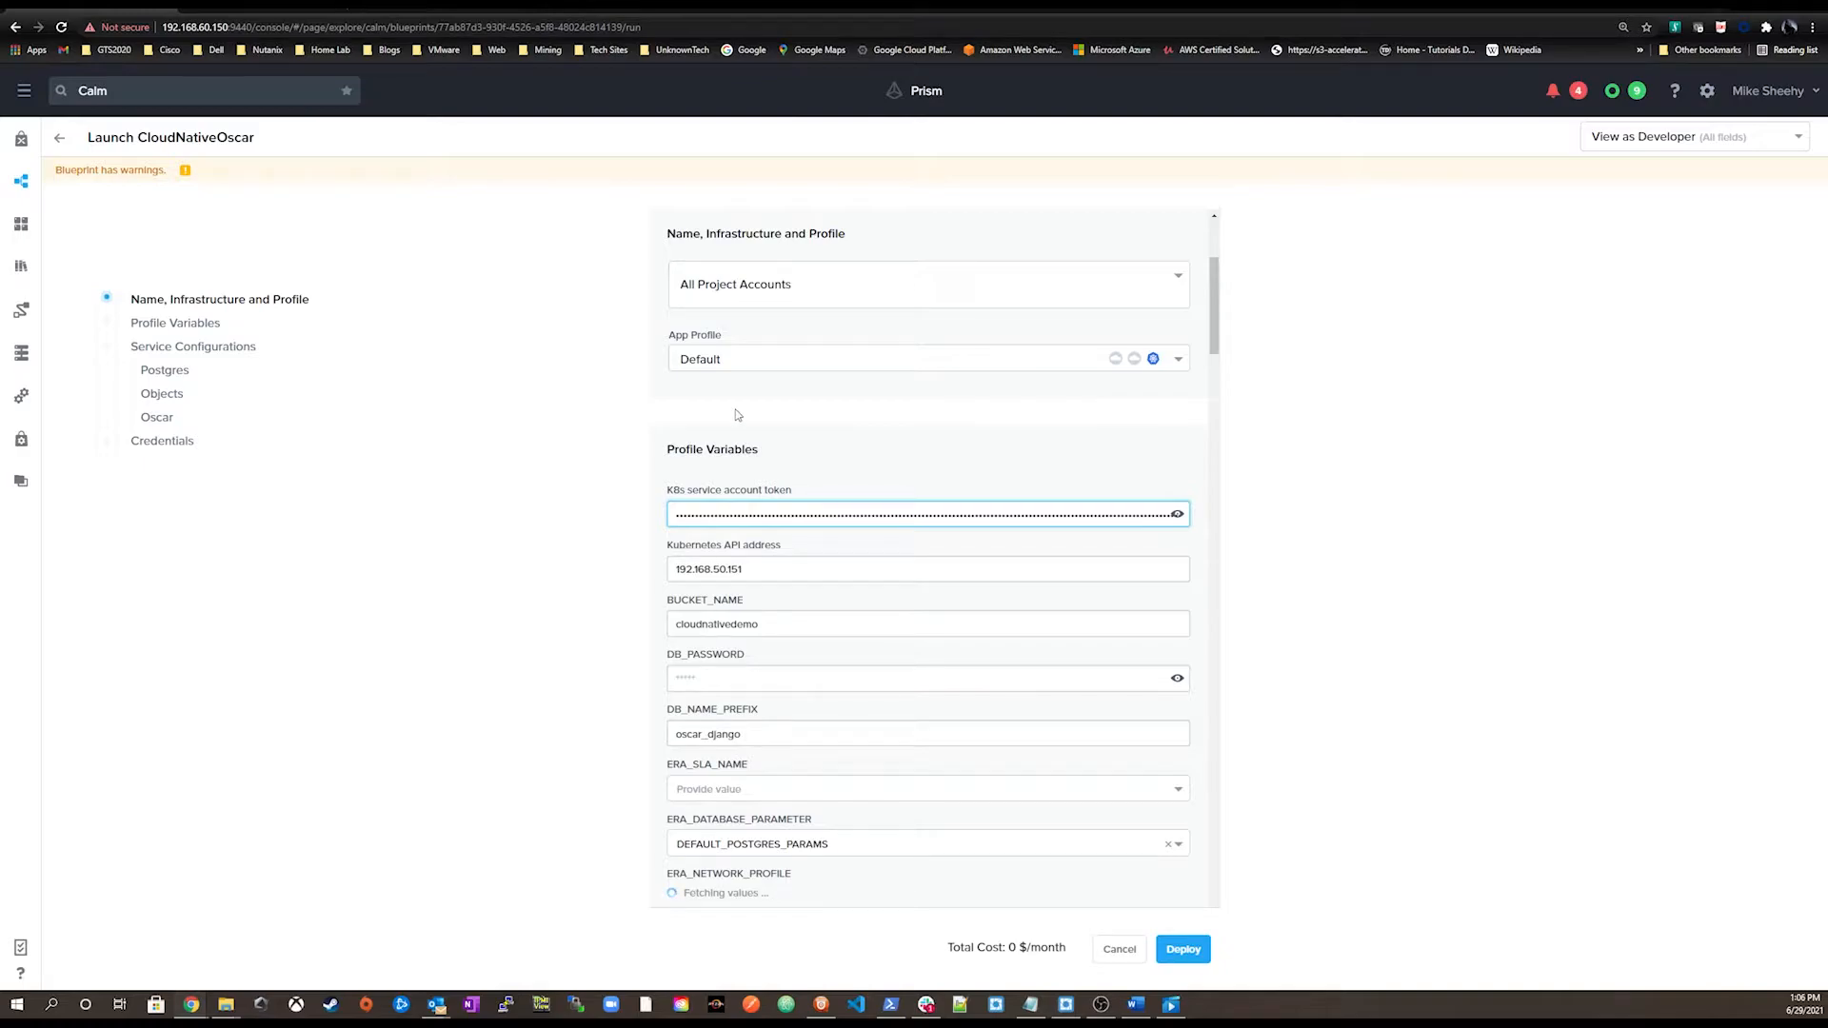
left_click(697, 674)
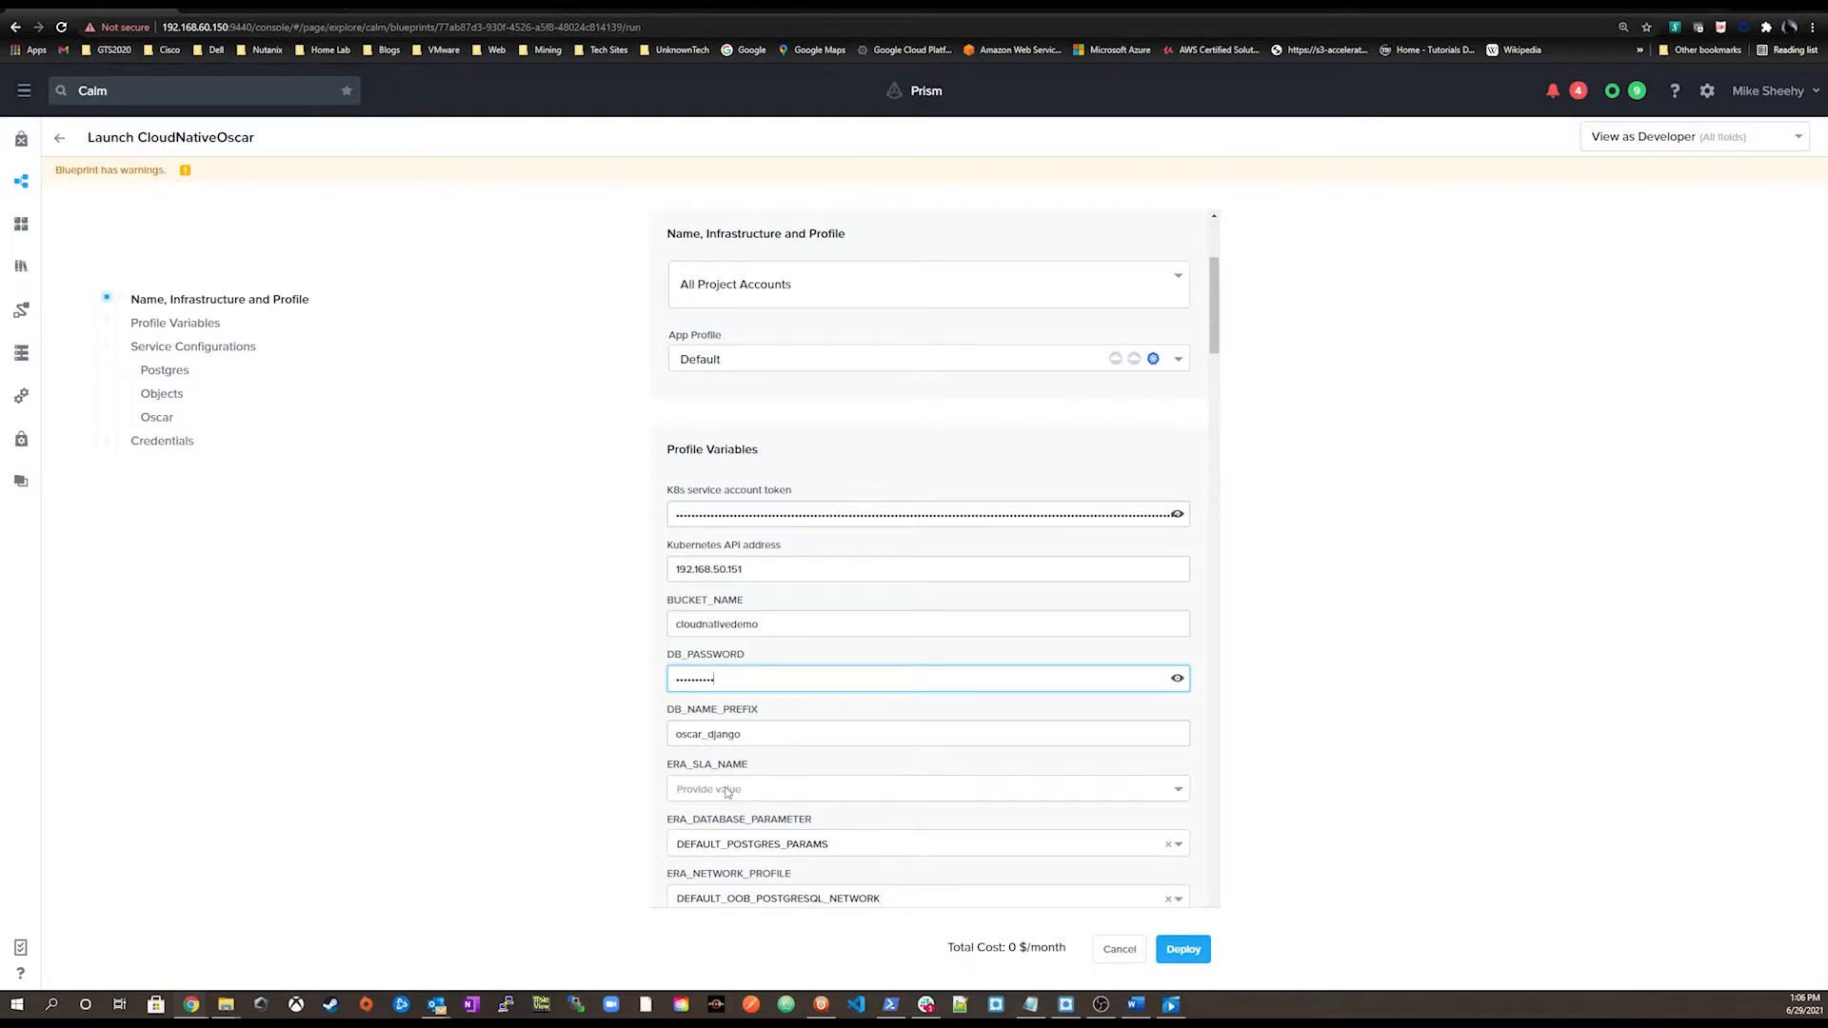
Step: Set ERA_SLA_NAME to DEFAULT_OOB_BRONZE_SLA and ERA_COMPUTE_PROFILE to DEFAULT_OOB_SMALL_COMPUTE
scroll(772, 762, "down", 3)
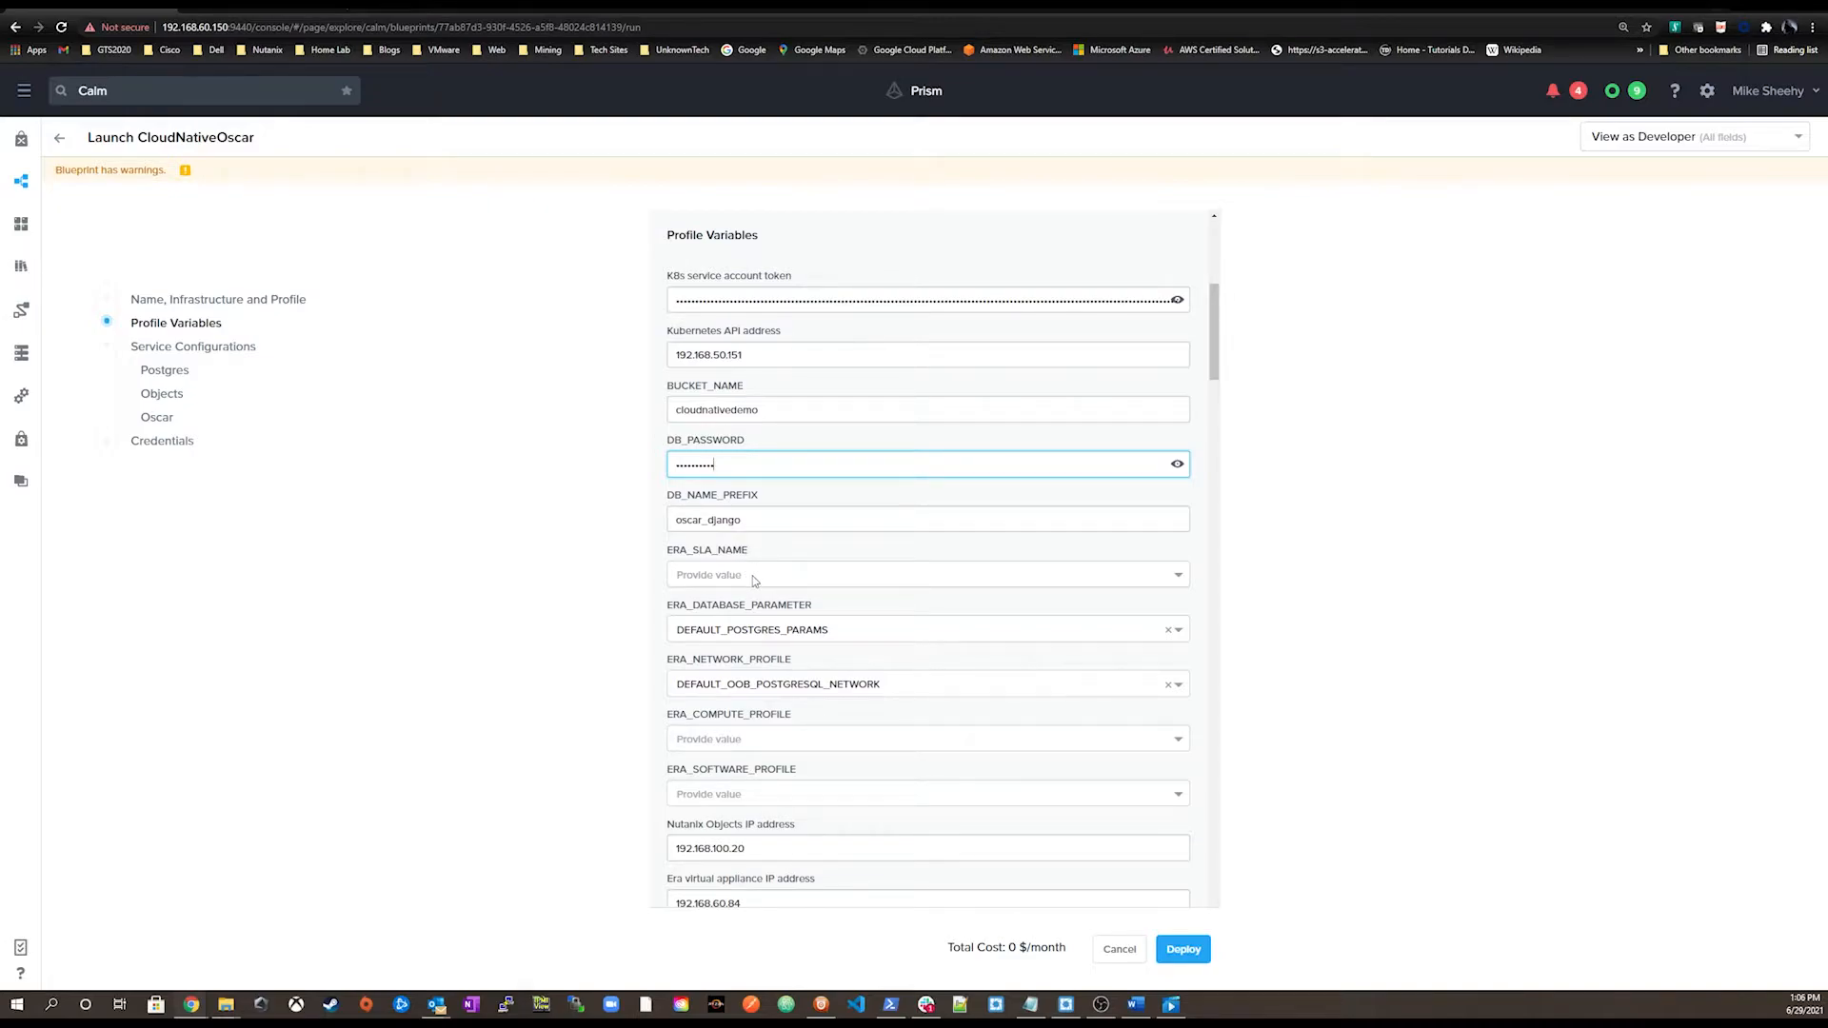
left_click(754, 576)
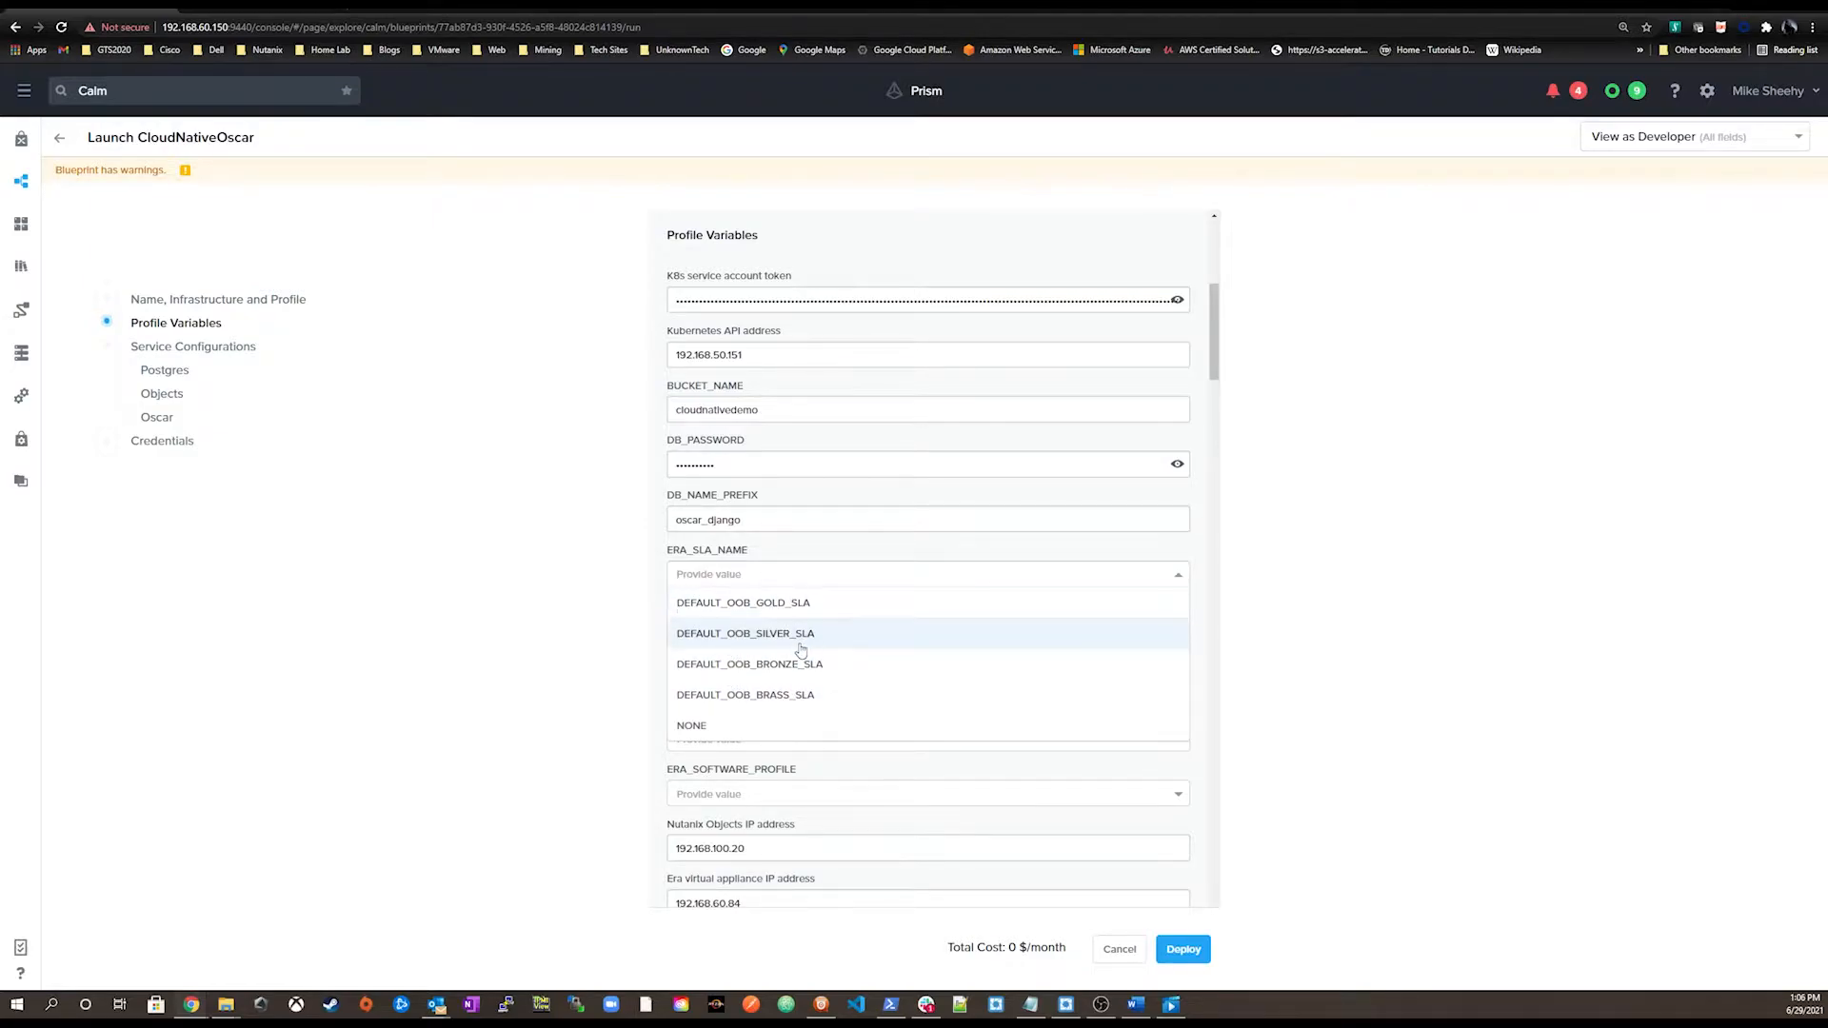
left_click(702, 664)
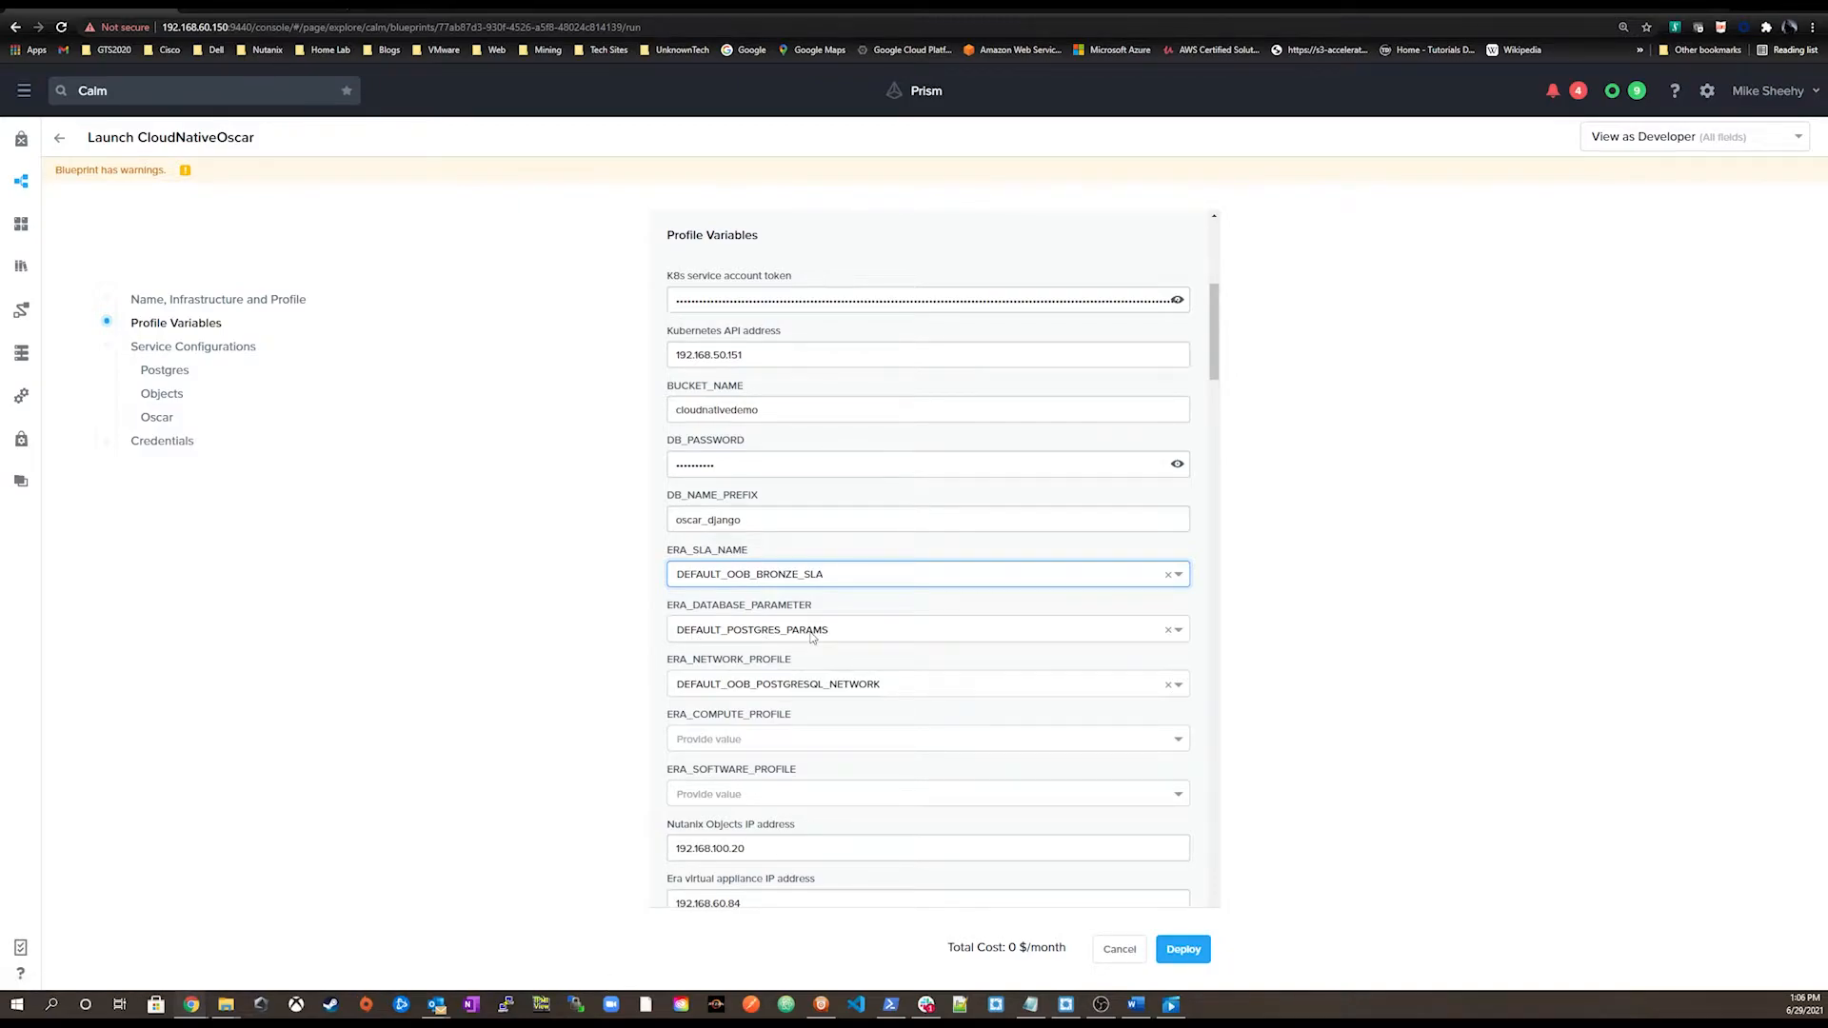
left_click(715, 740)
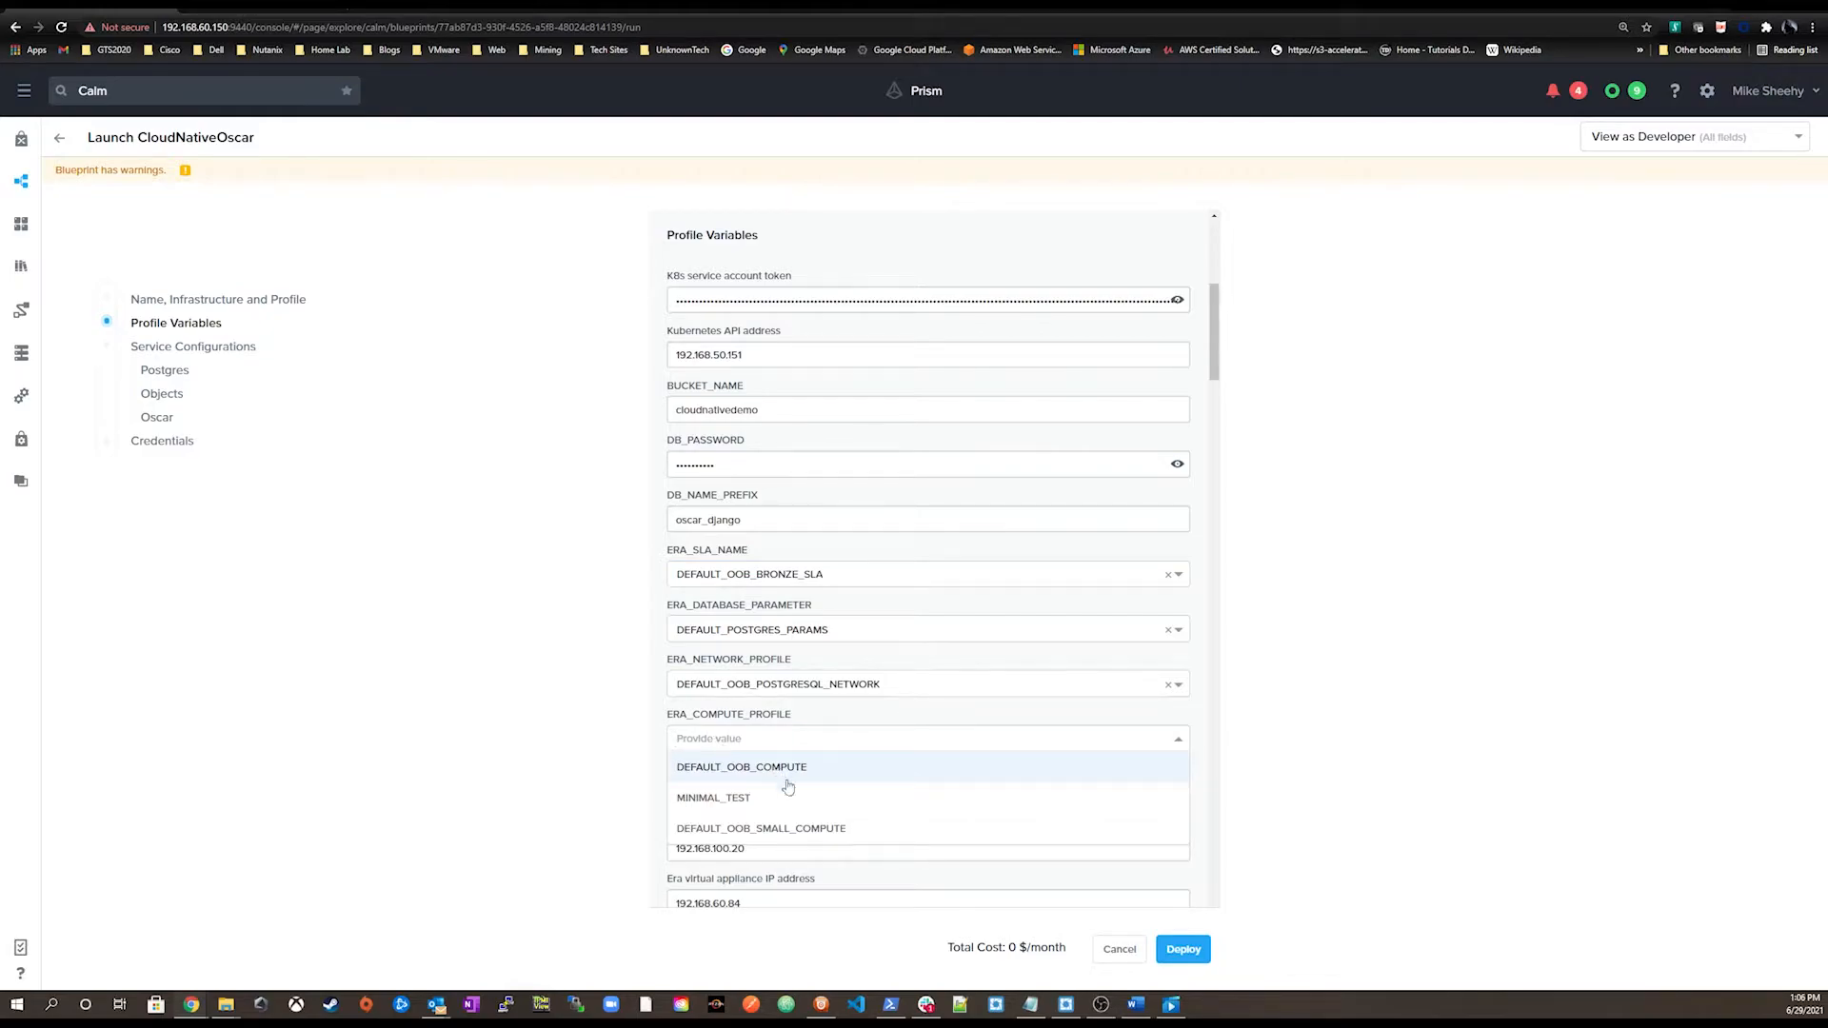
left_click(722, 828)
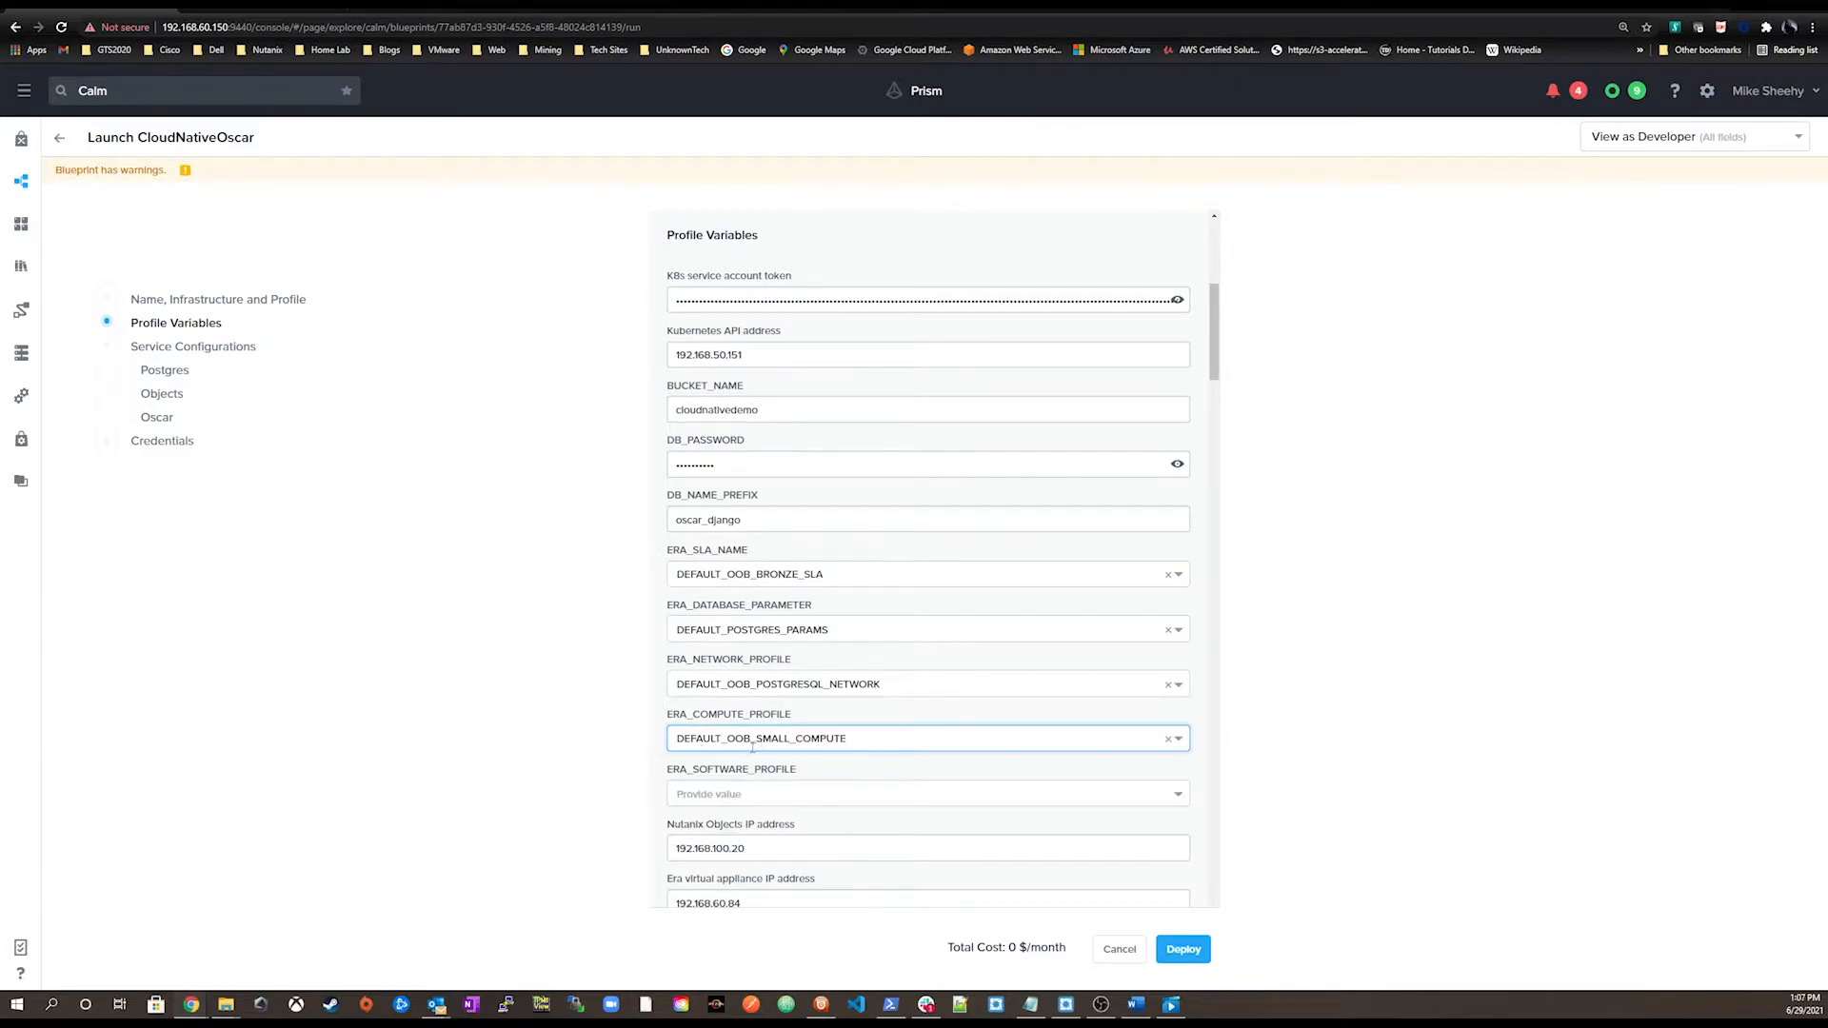
Step: Set ERA_SOFTWARE_PROFILE to POSTGRES_10.4_OOB and deploy the application
scroll(752, 749, "down", 3)
left_click(733, 656)
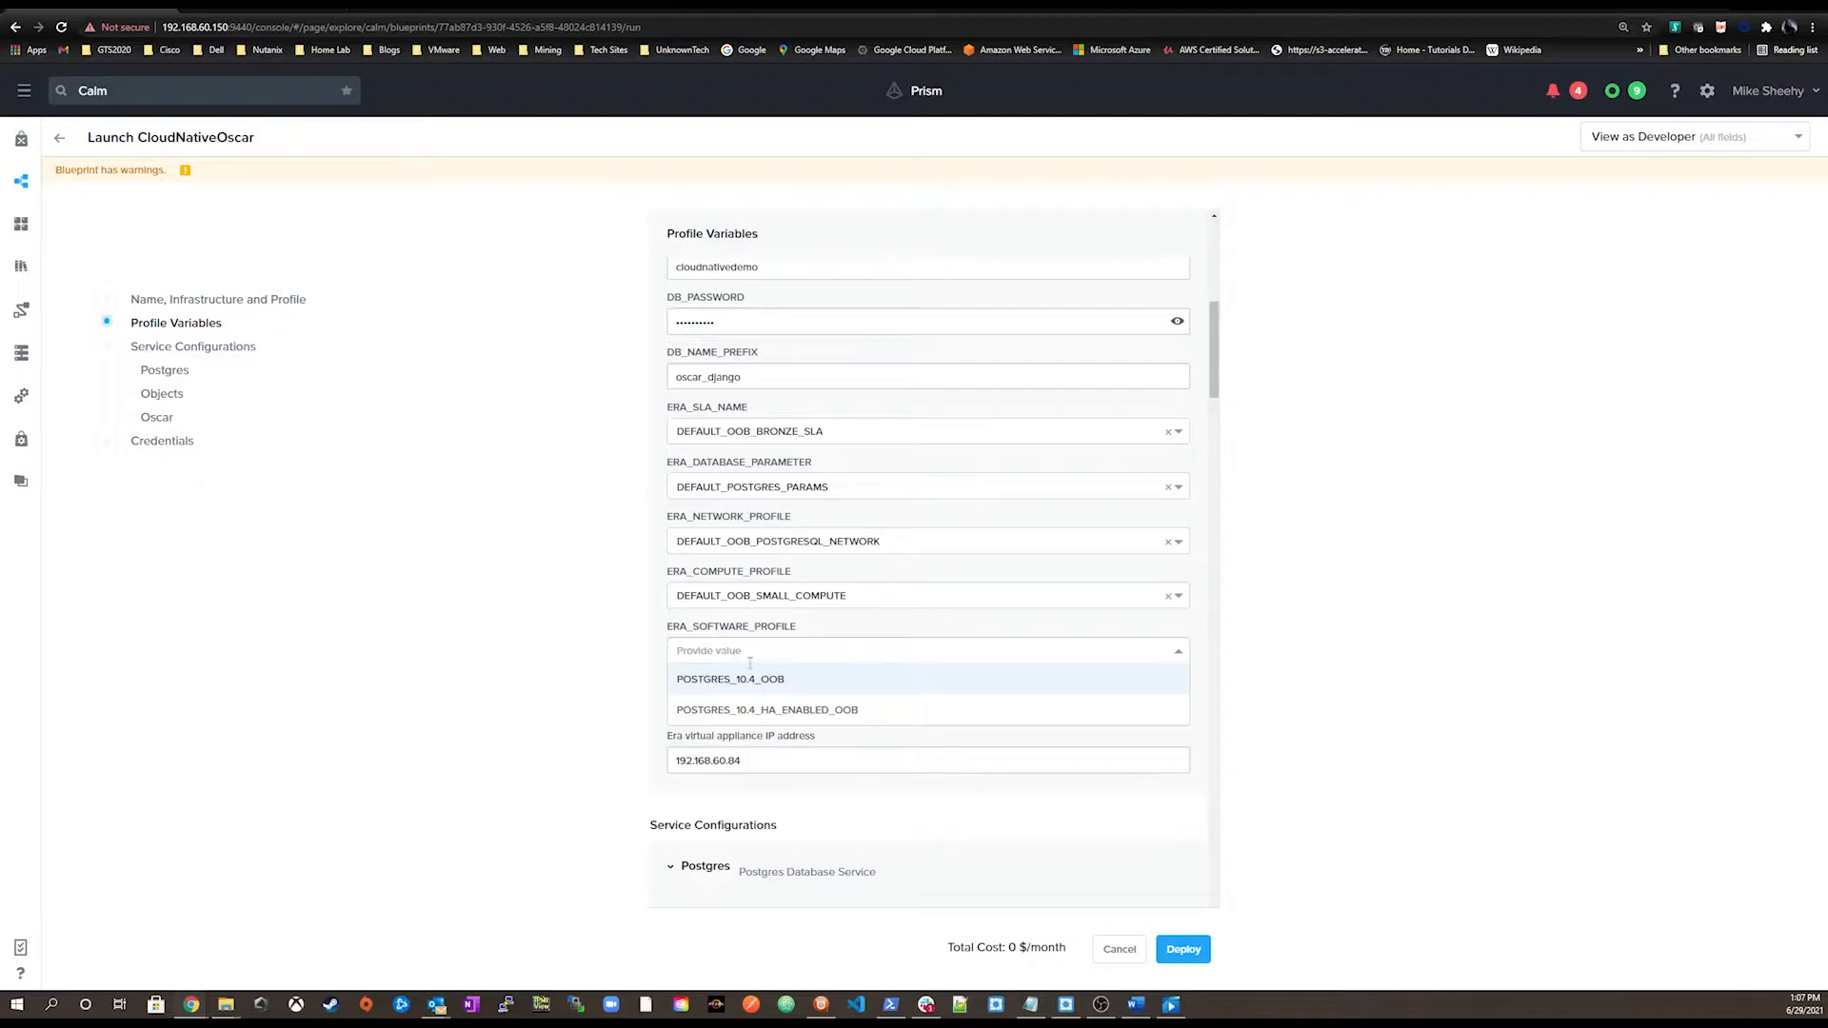
left_click(707, 679)
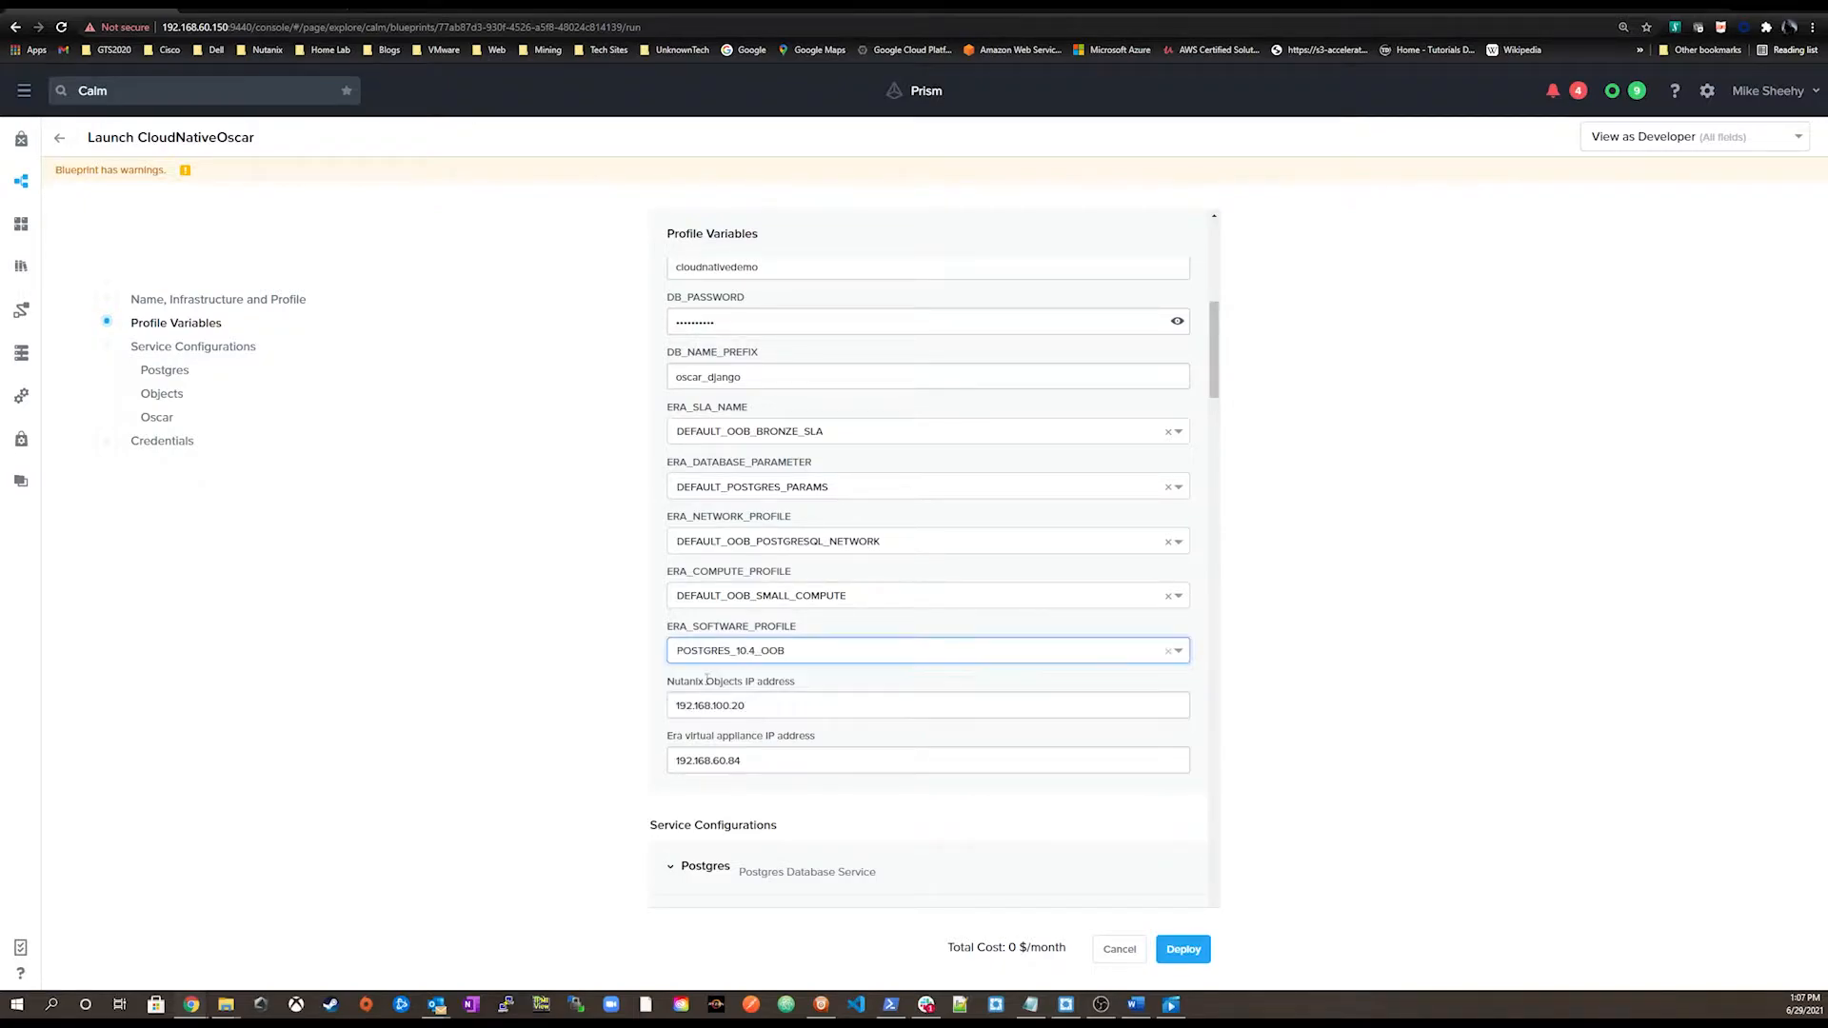
scroll(1079, 837, "down", 3)
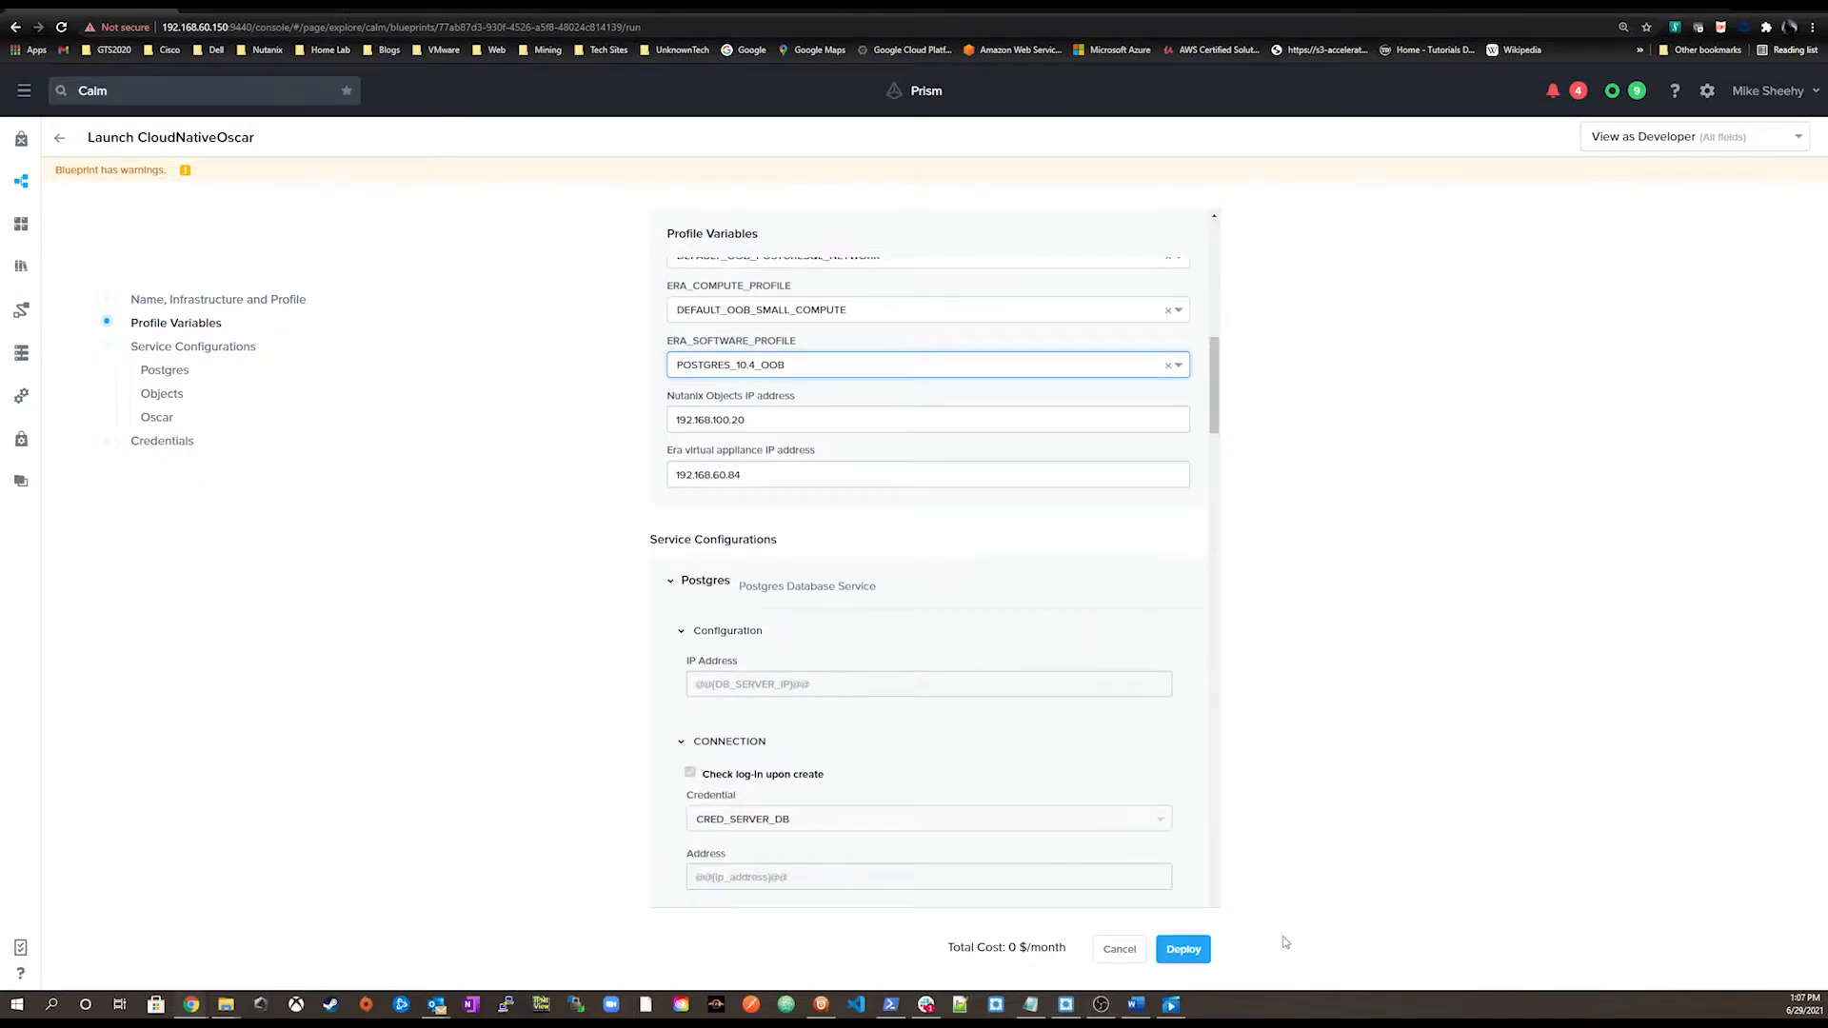
left_click(1183, 954)
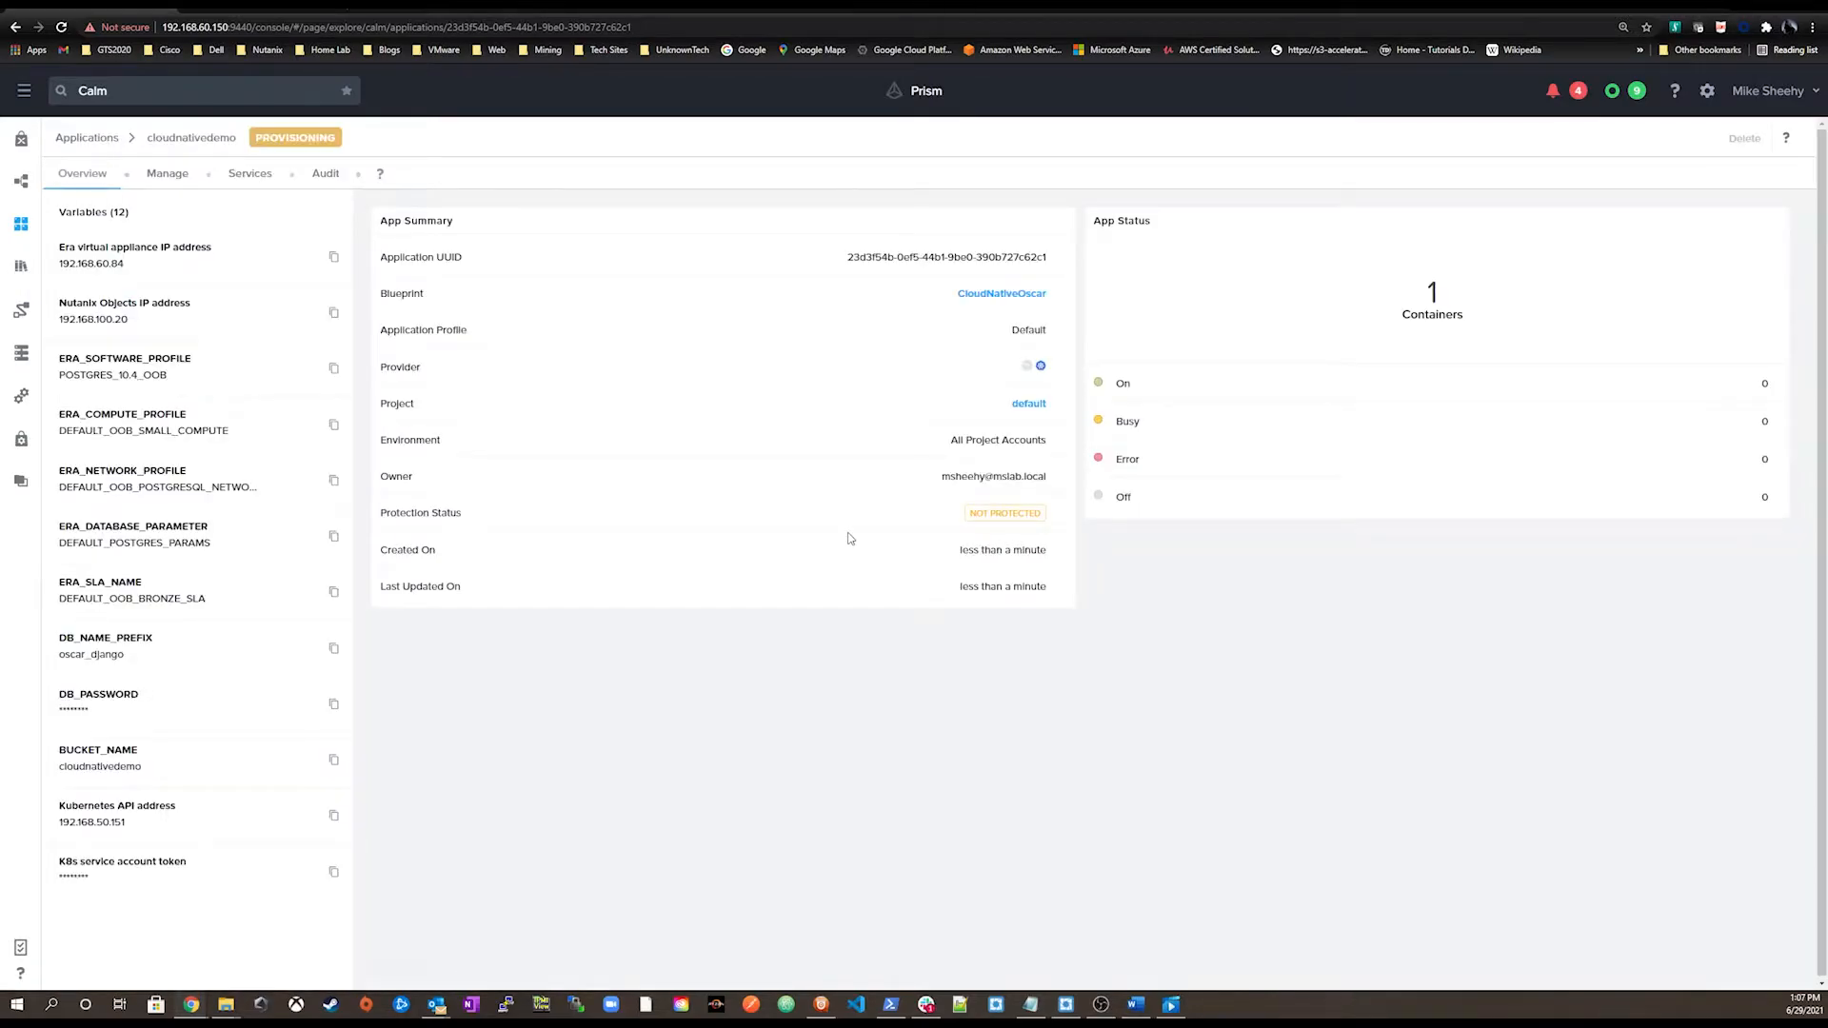
Step: Display the Create action's workflow for the cloudnativedemo application to follow its provisioning
left_click(169, 179)
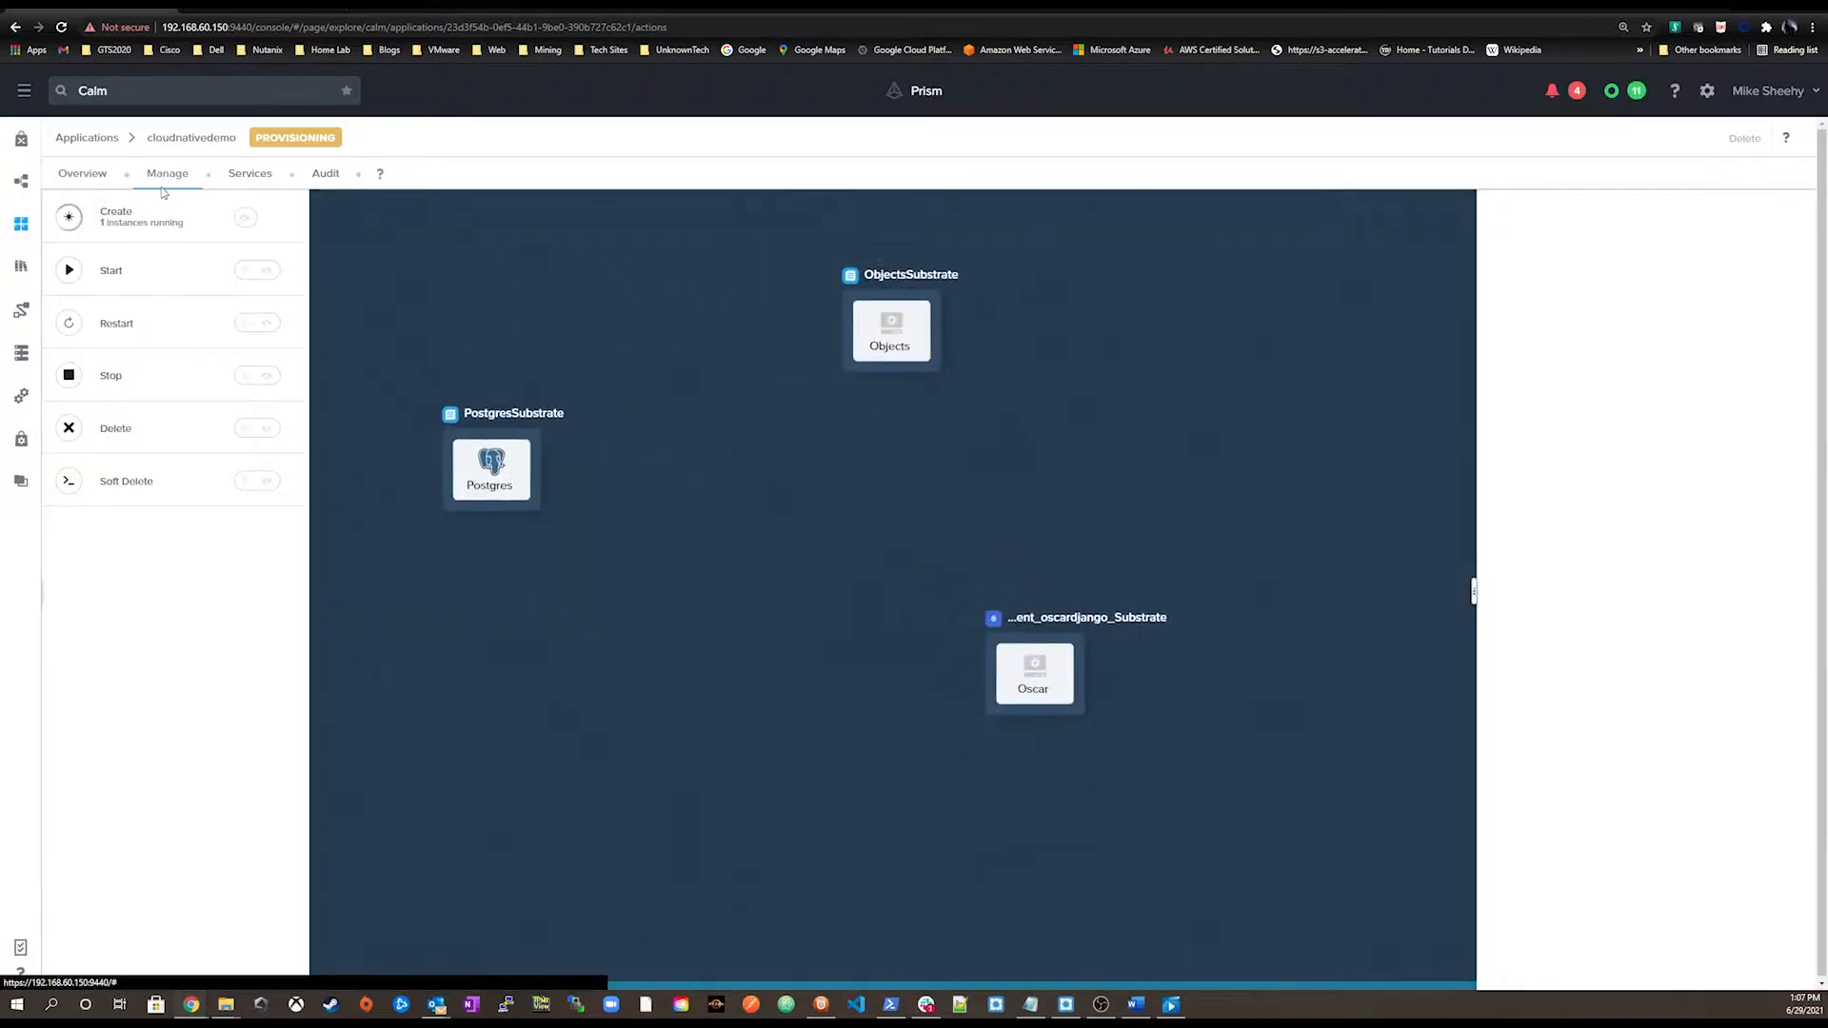
left_click(160, 269)
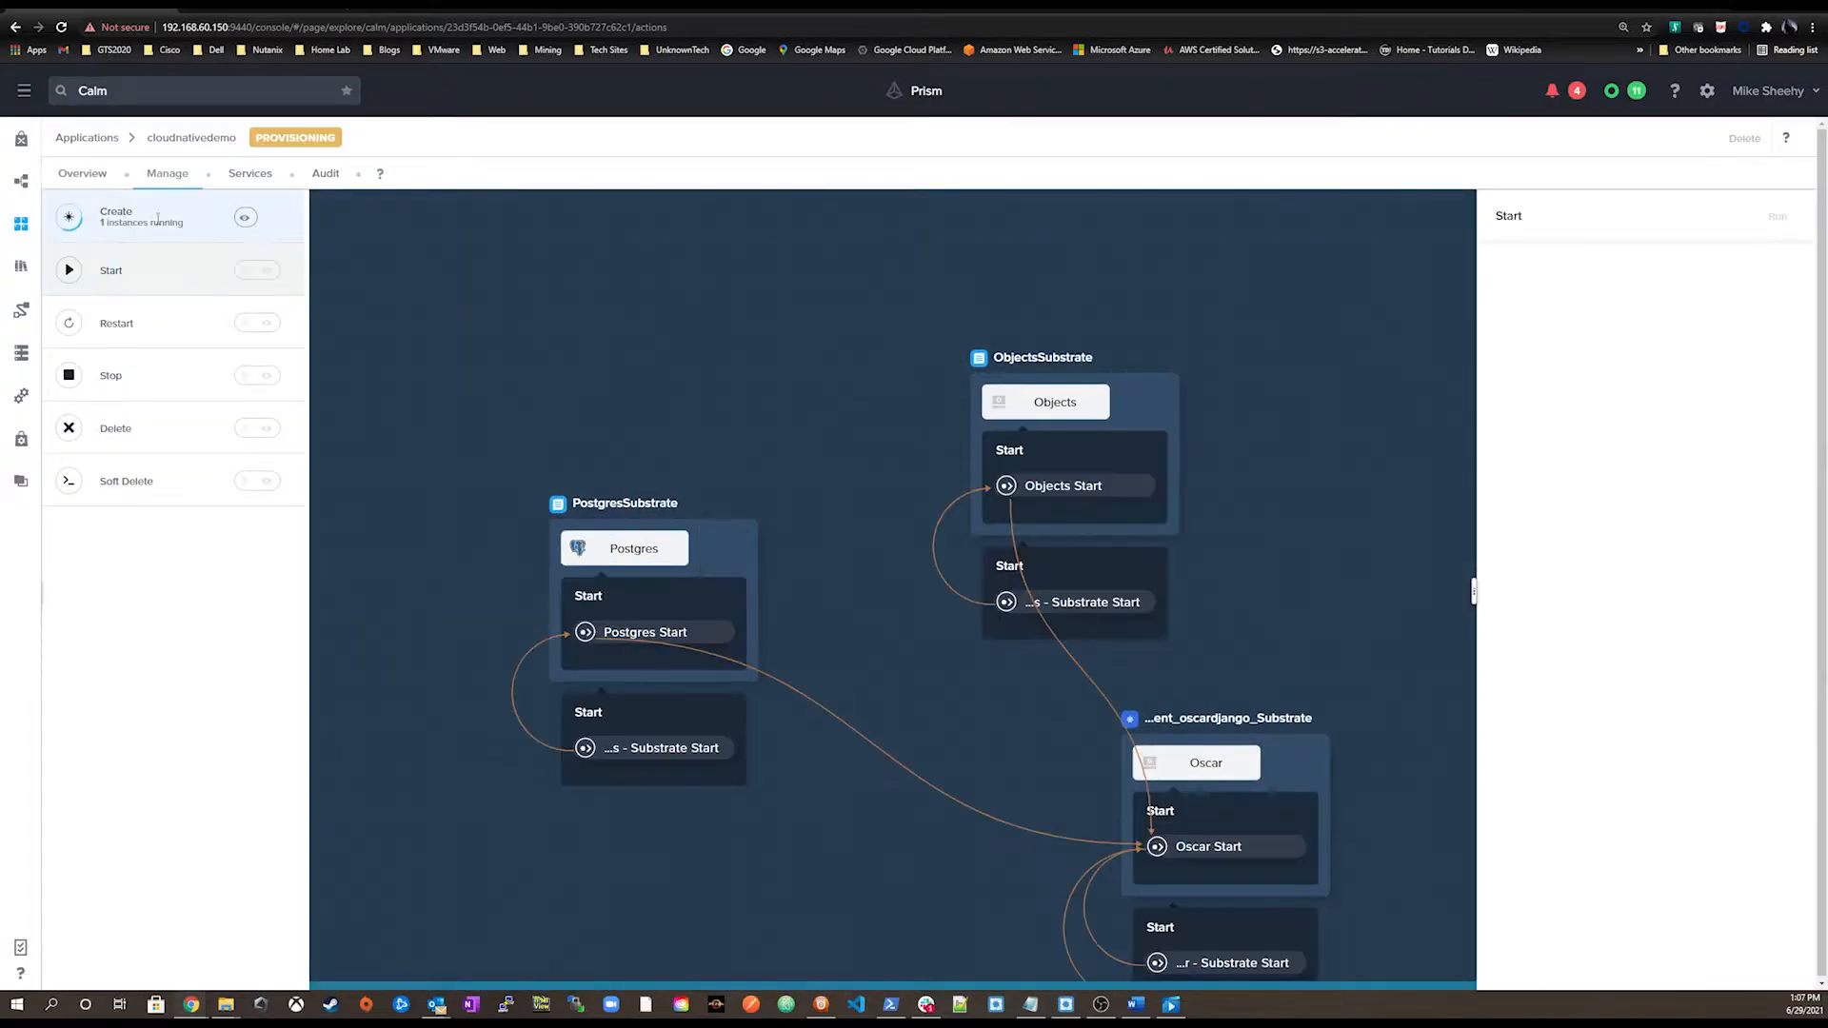
left_click(158, 218)
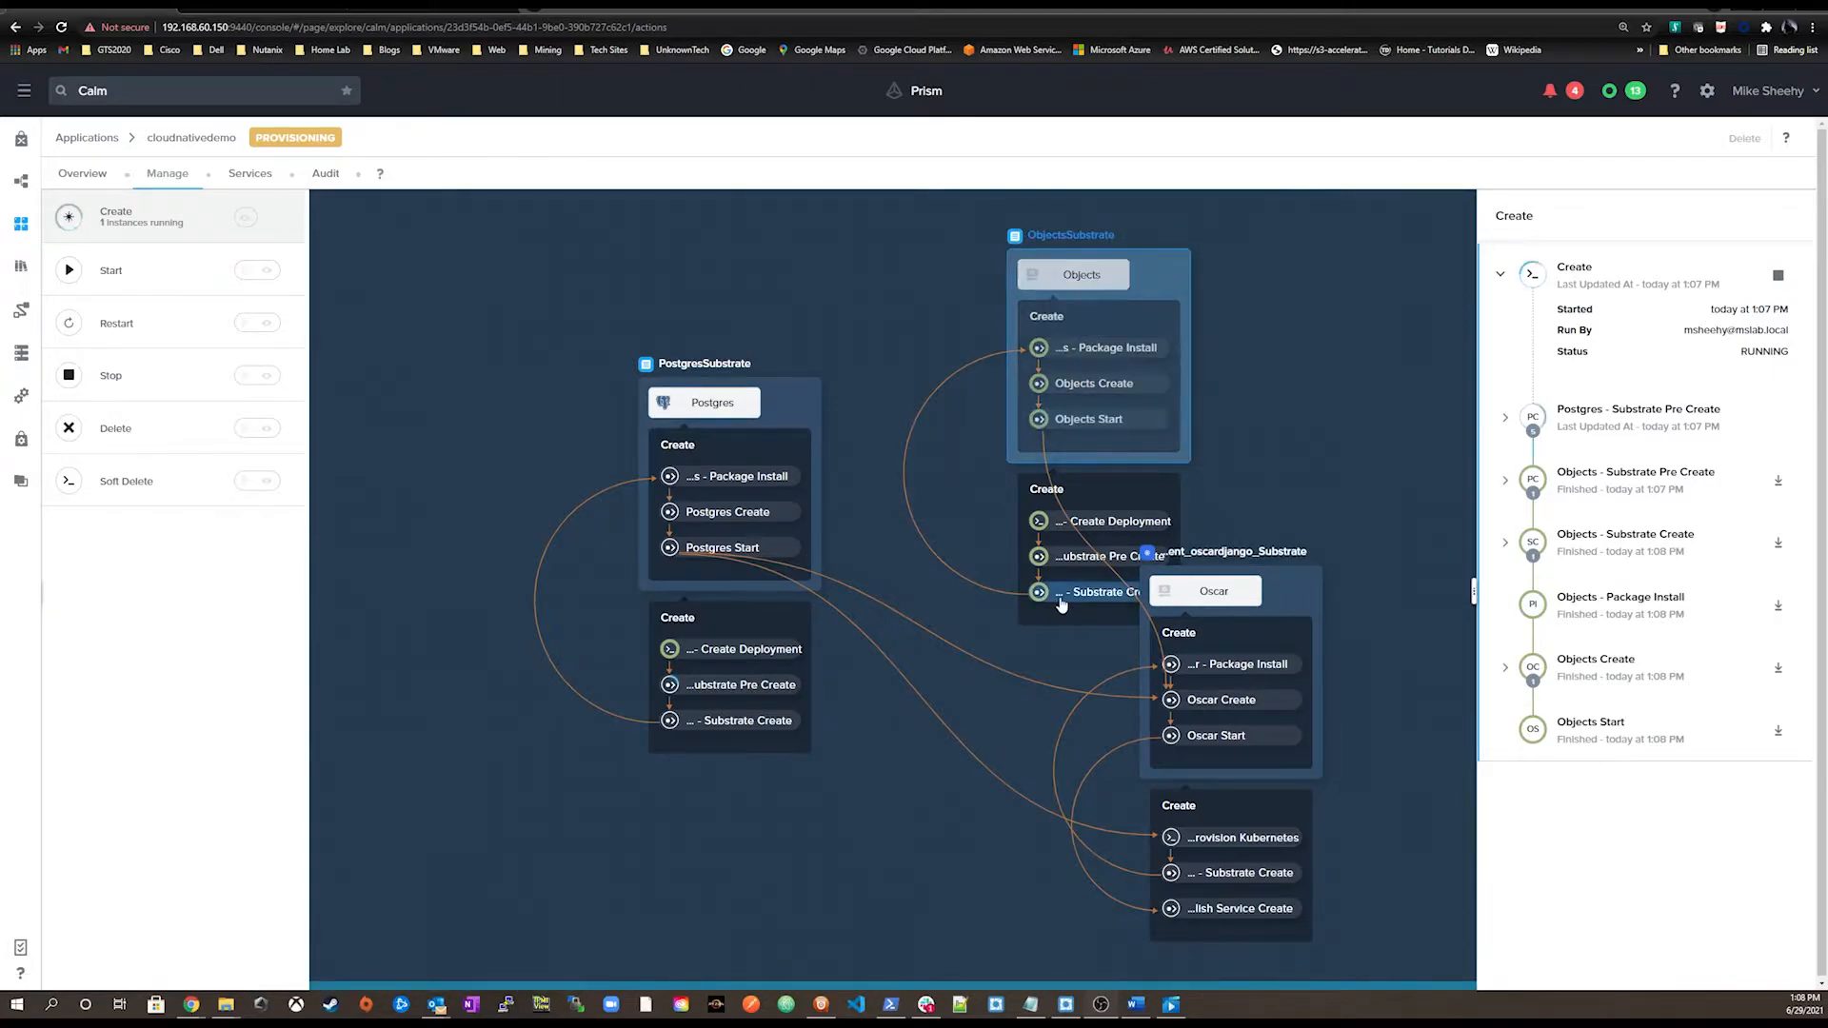
Step: Check the bucket list of the empirevault object store for the cloudnativedemo bucket, and return to the object stores overview
left_click(22, 91)
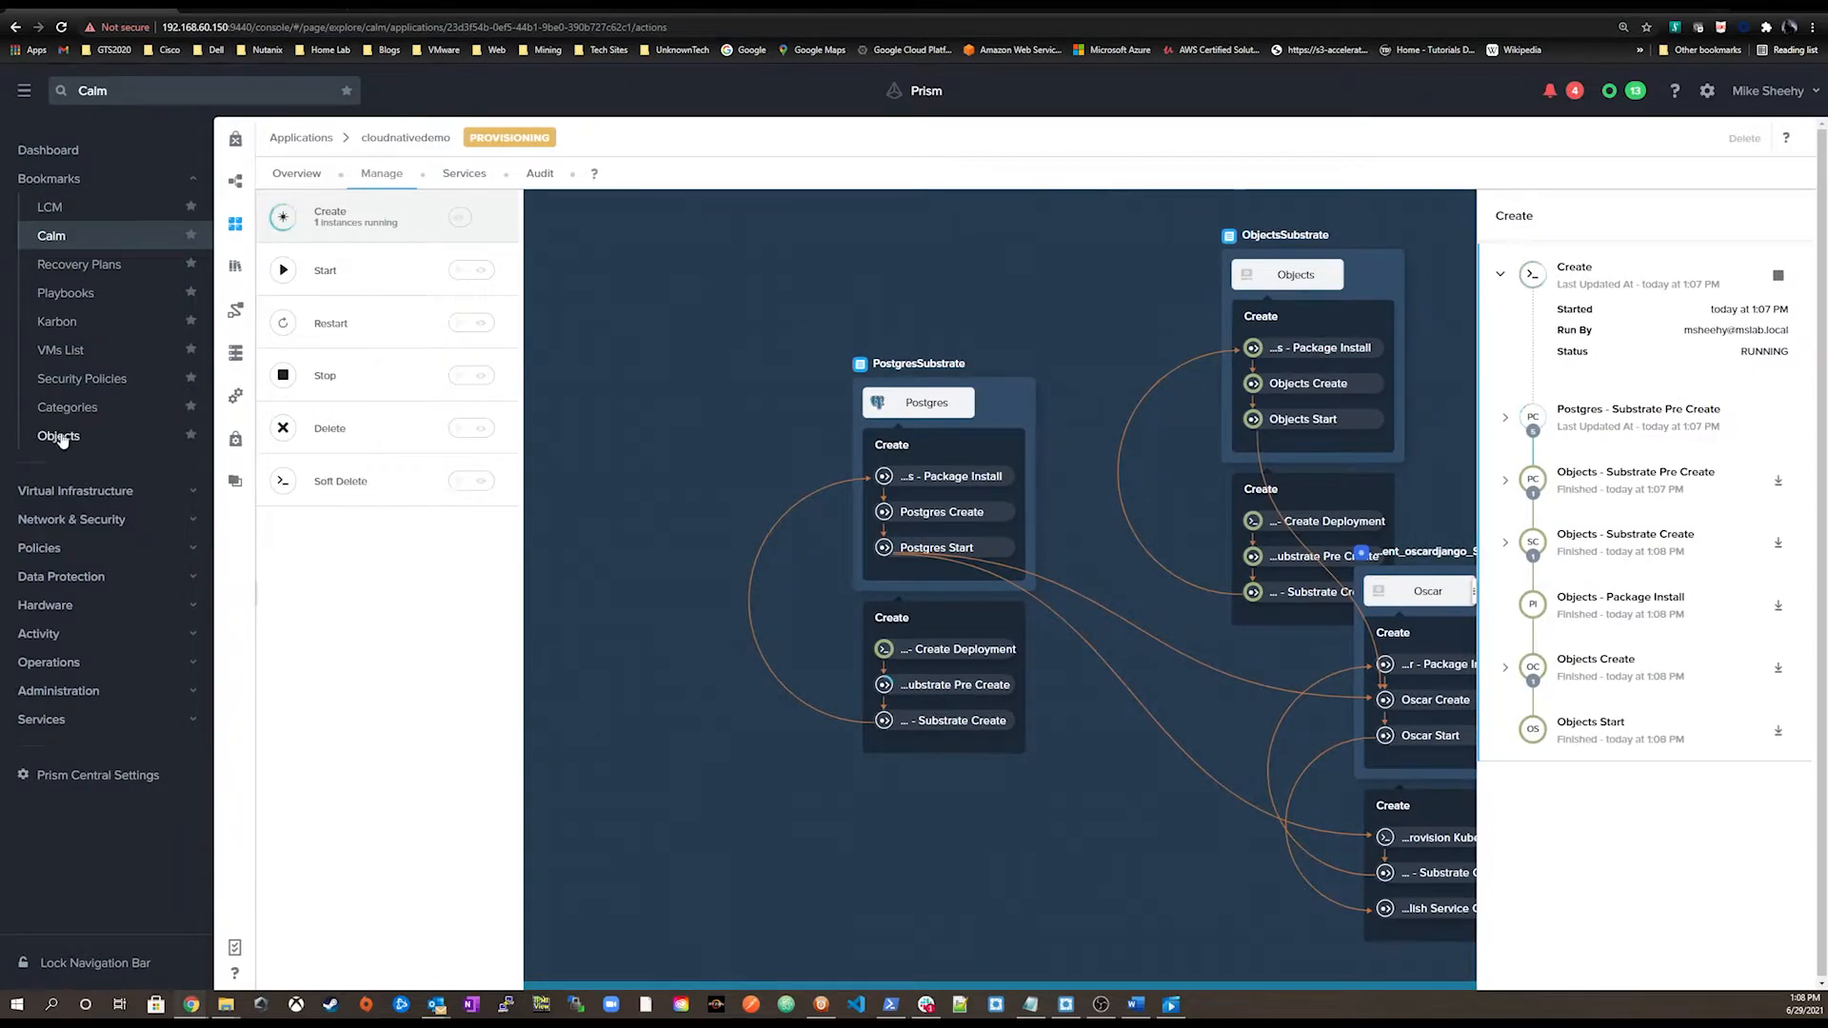
left_click(59, 436)
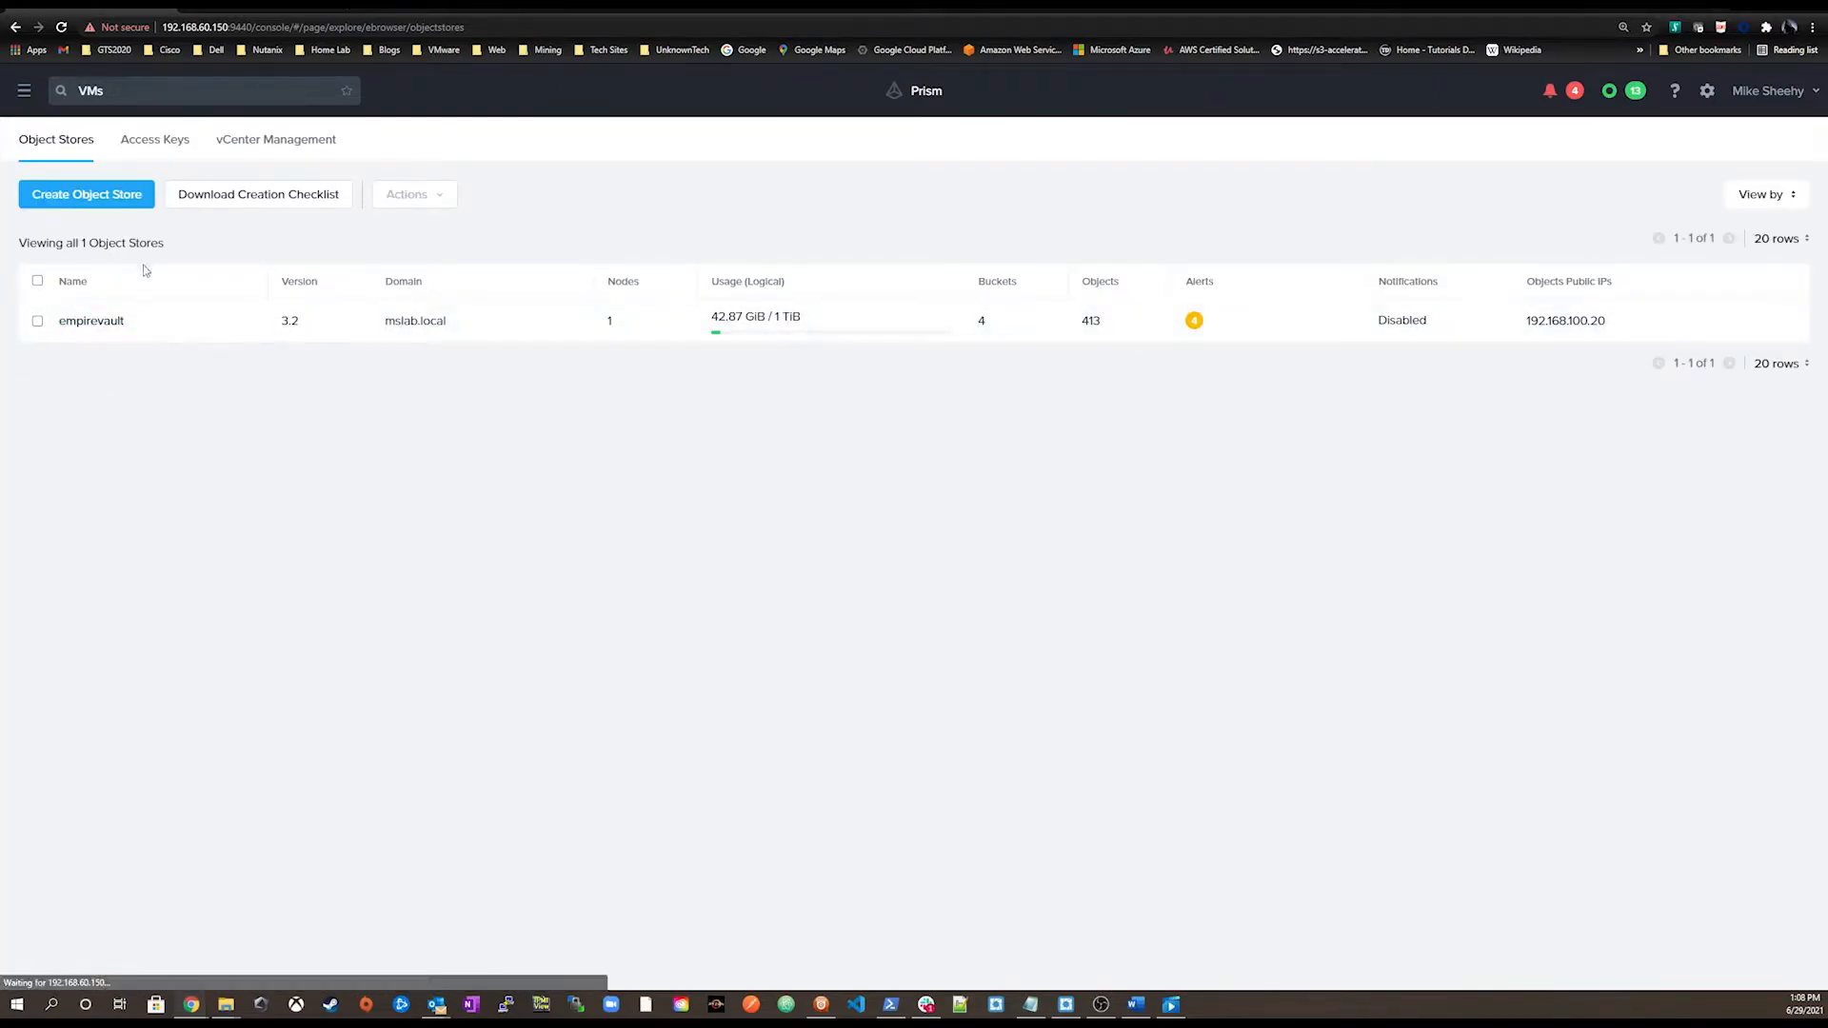
left_click(91, 323)
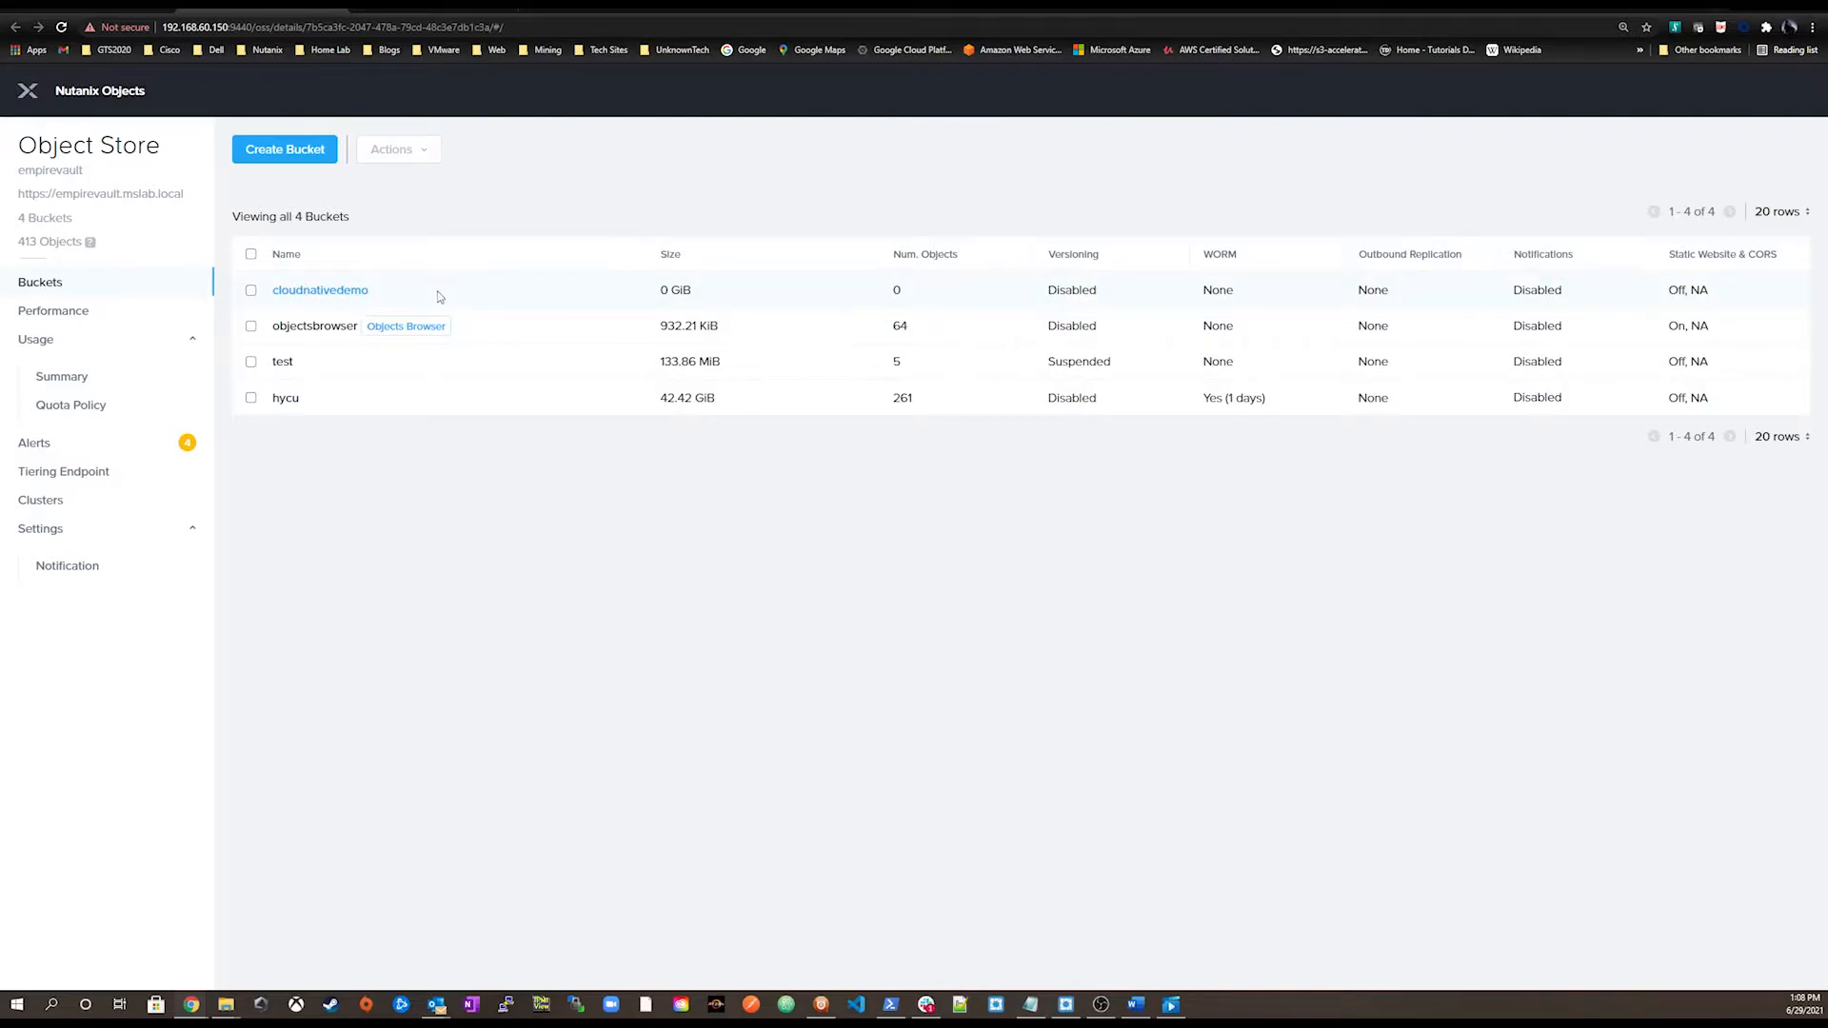
left_click(72, 9)
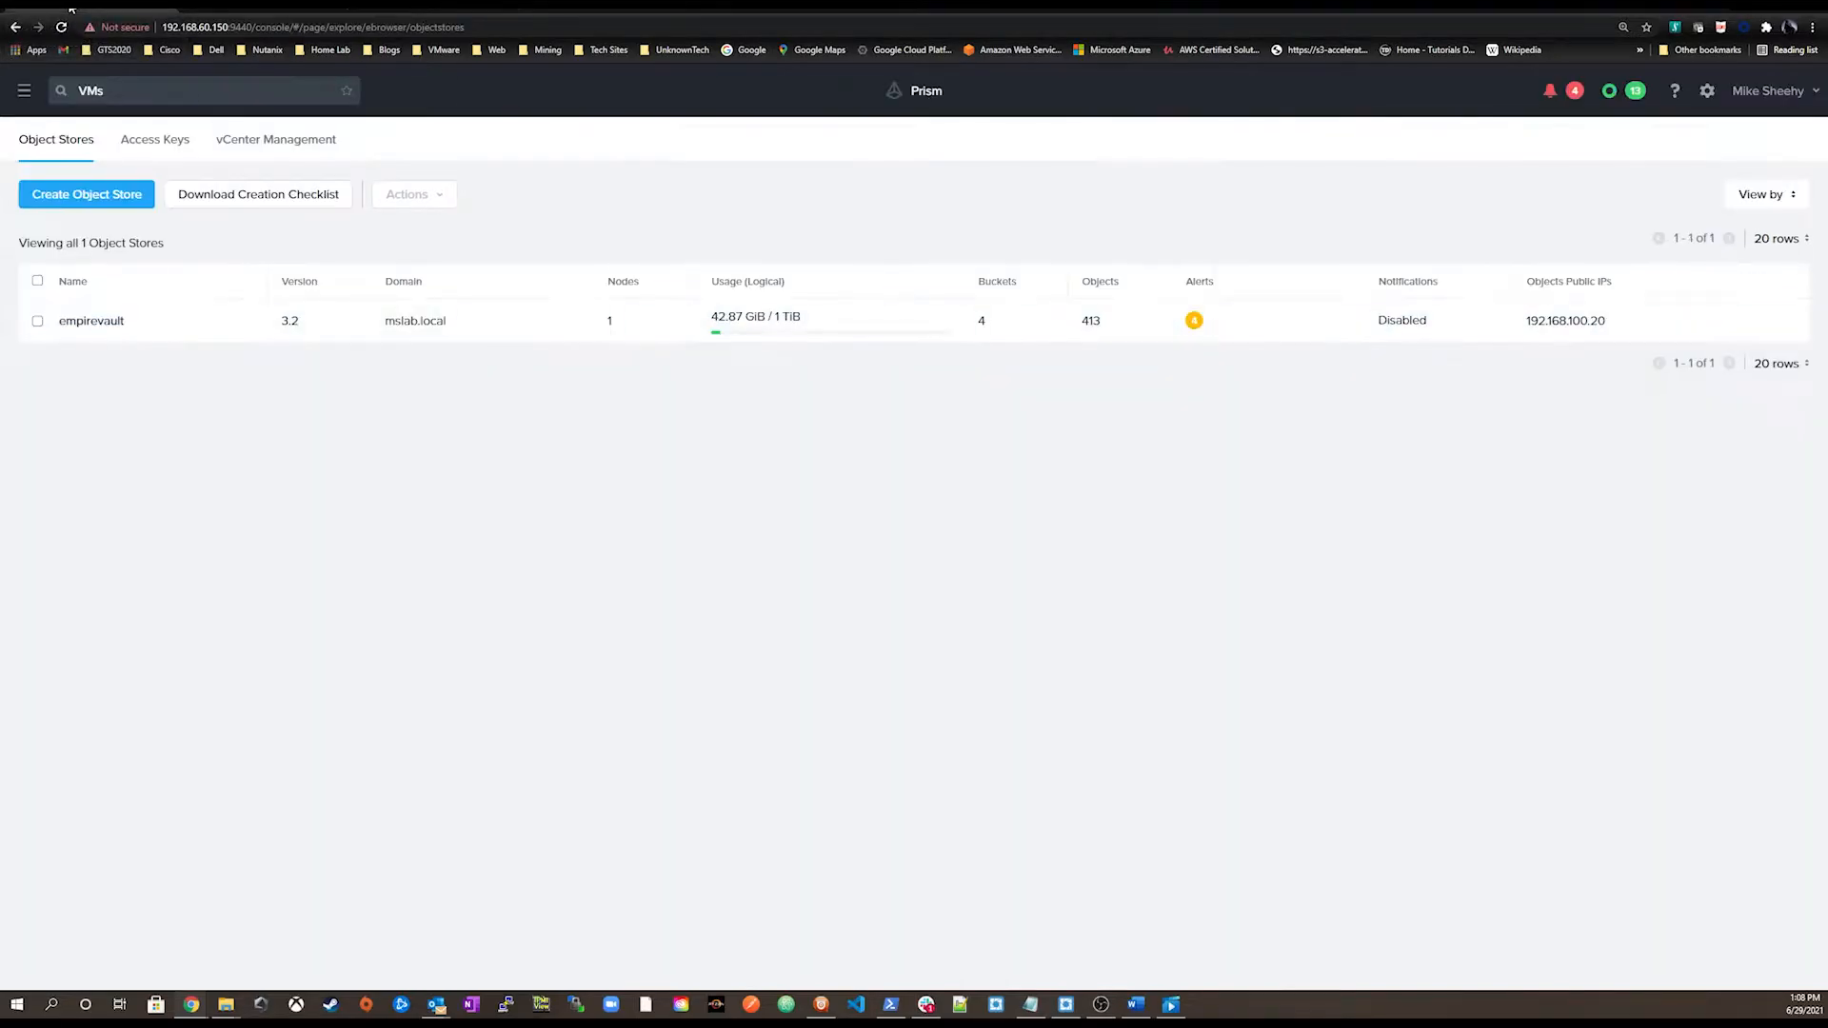
Step: Return to the cloudnativedemo application in Calm and show the progress of its Create action
left_click(25, 91)
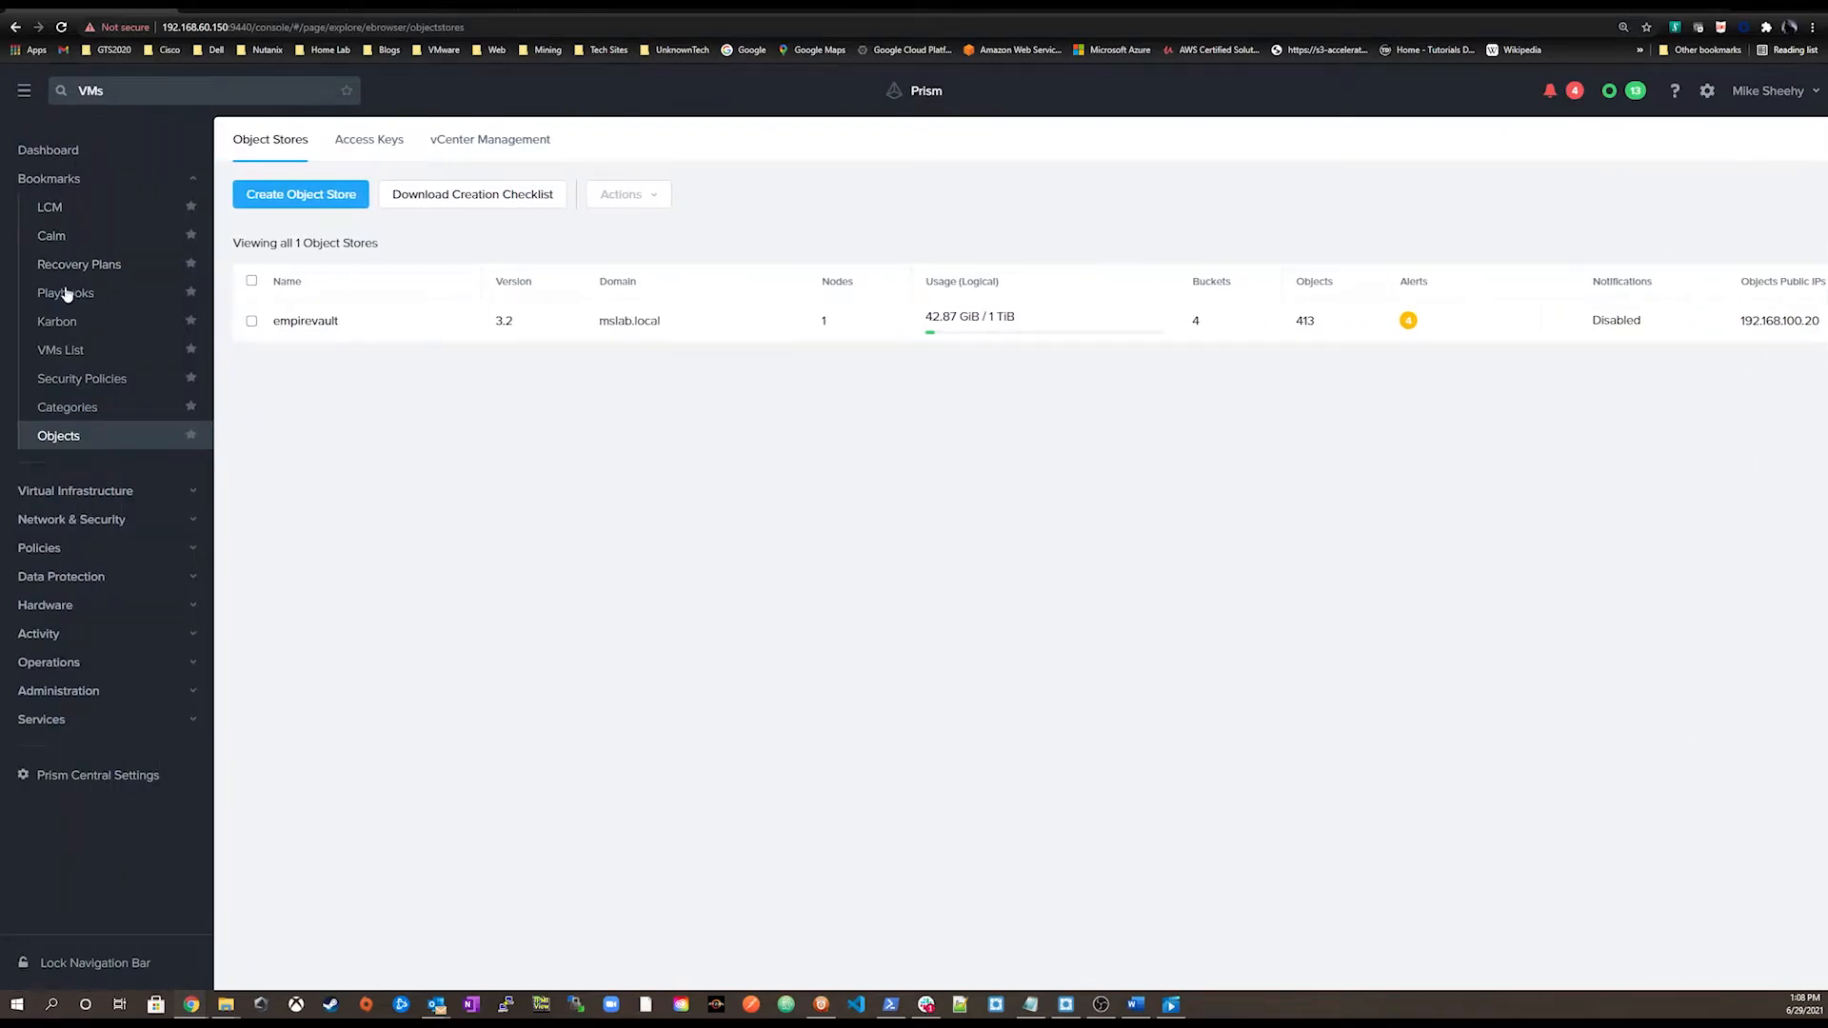
left_click(51, 235)
left_click(133, 379)
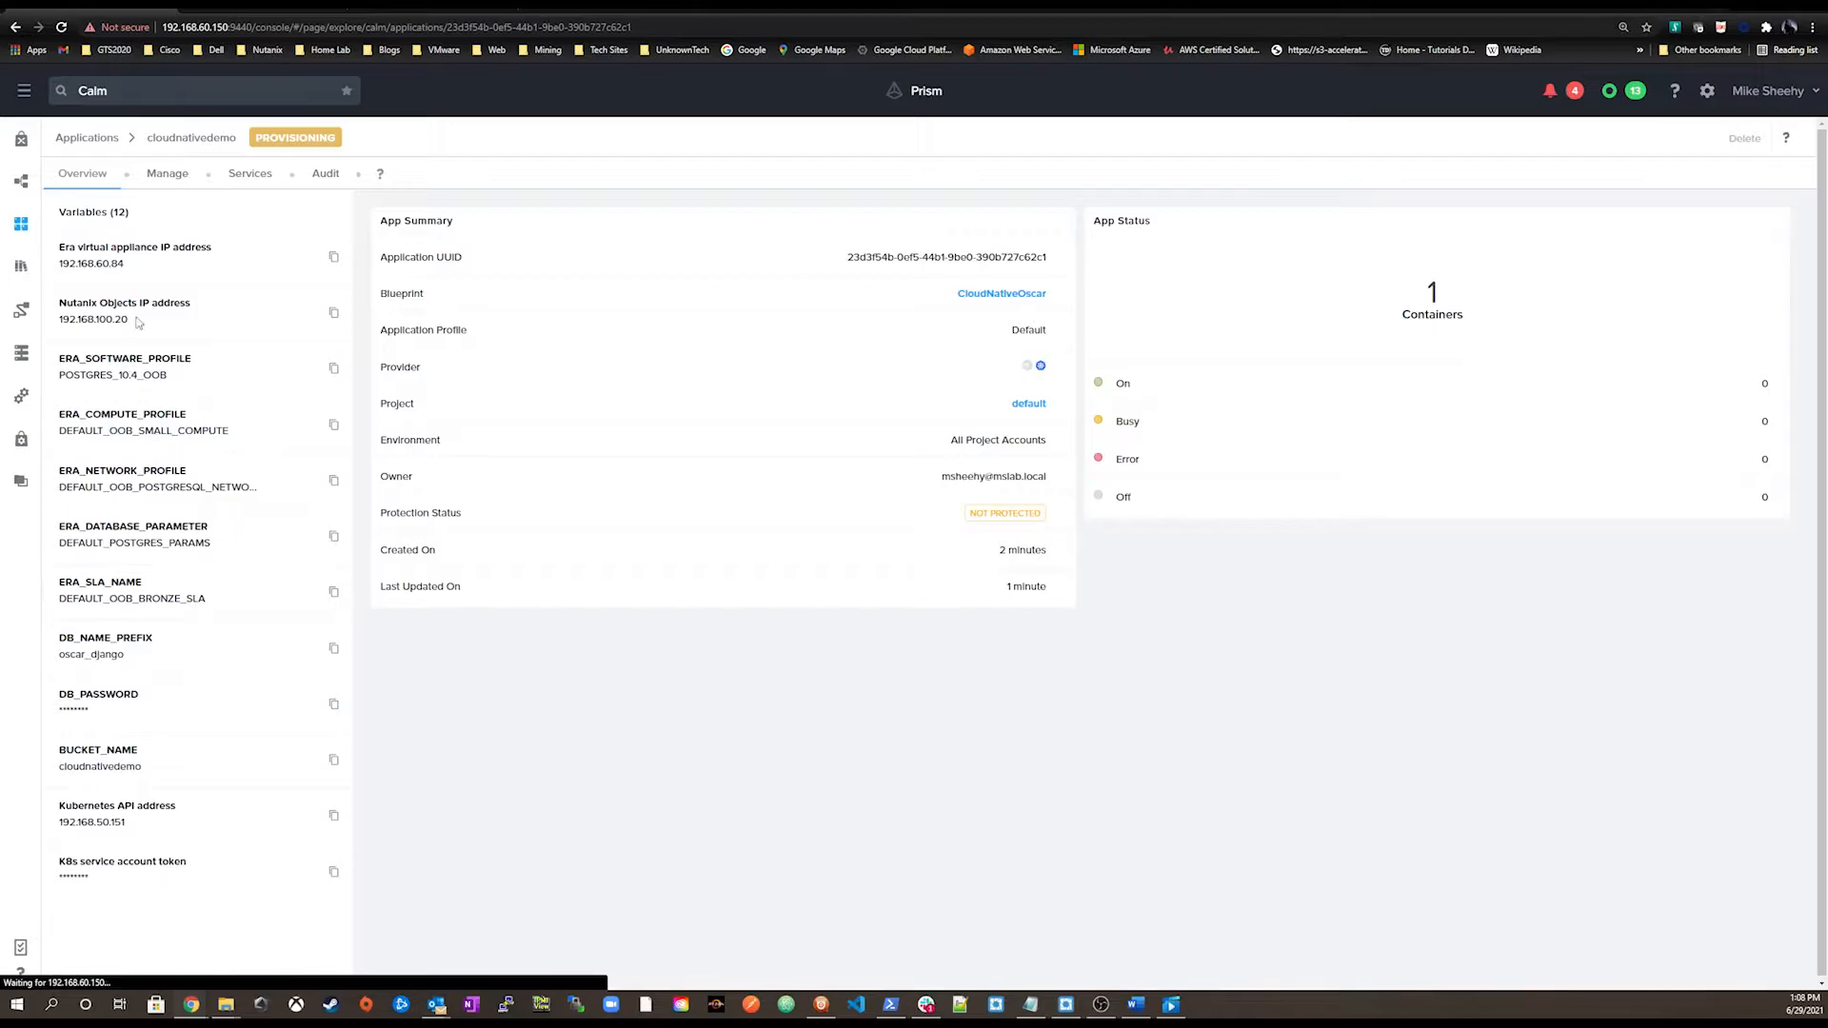
left_click(160, 175)
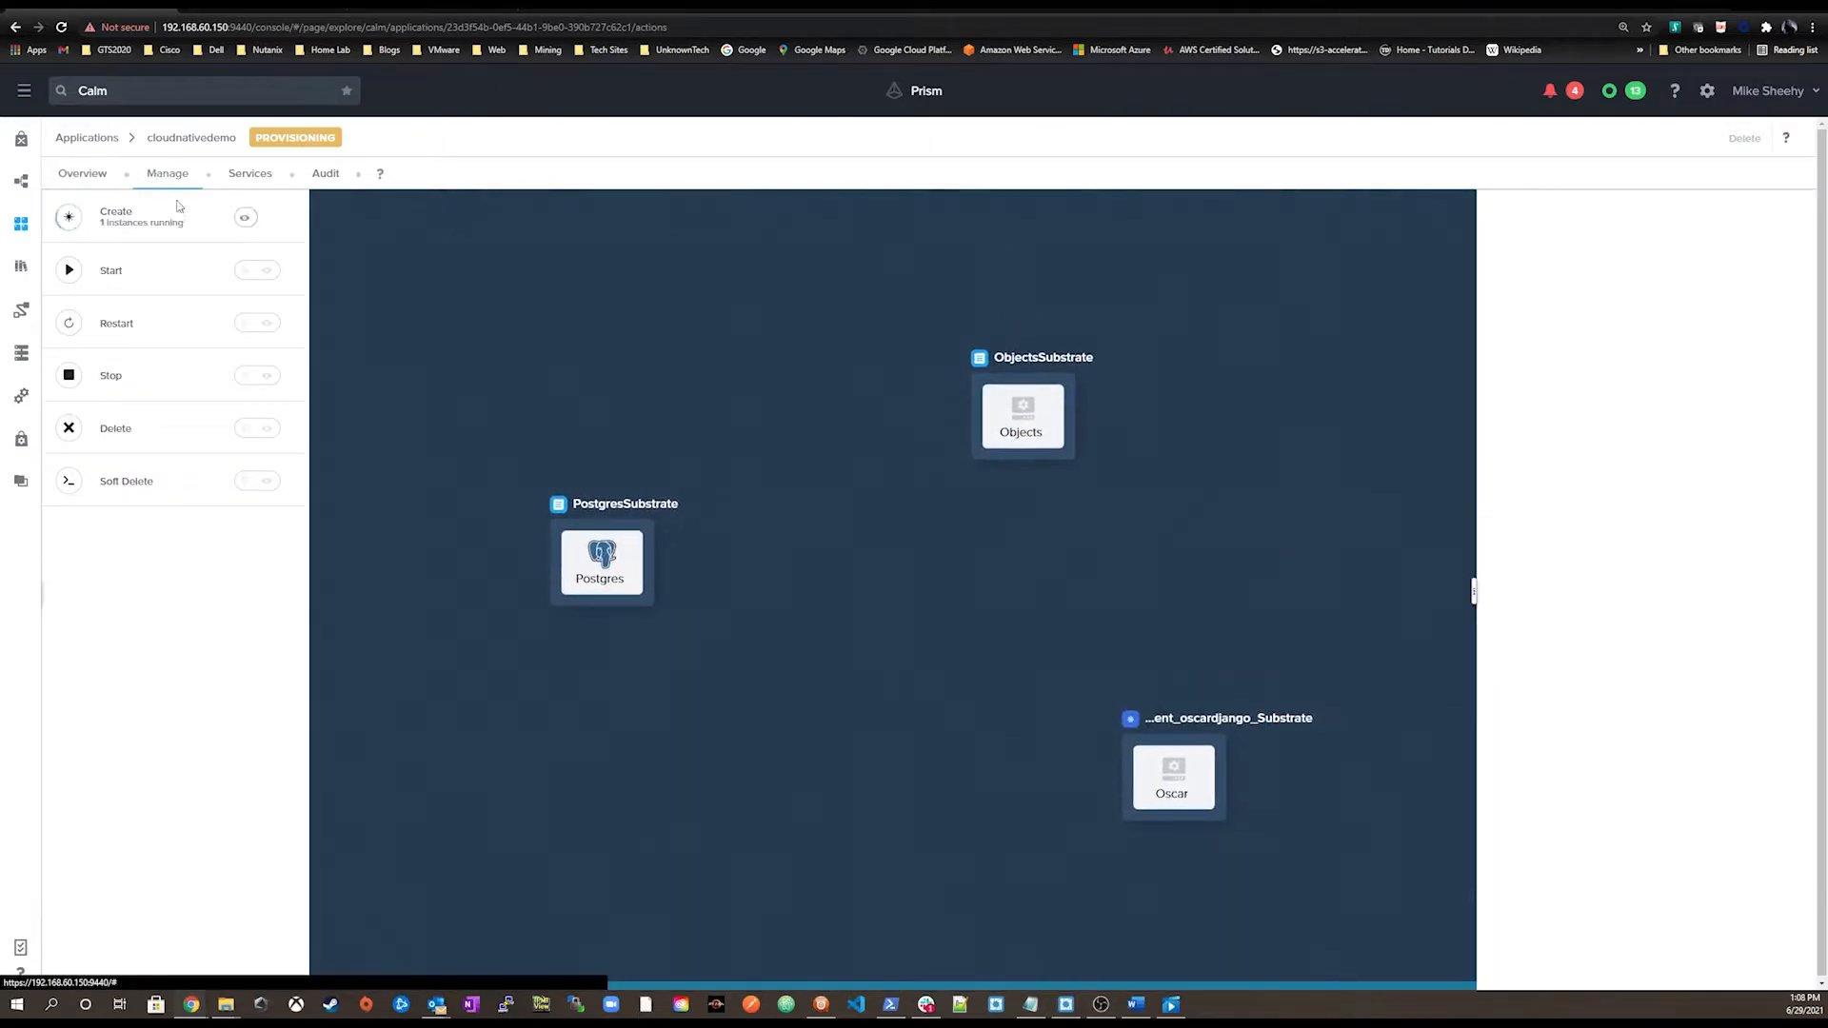
left_click(160, 215)
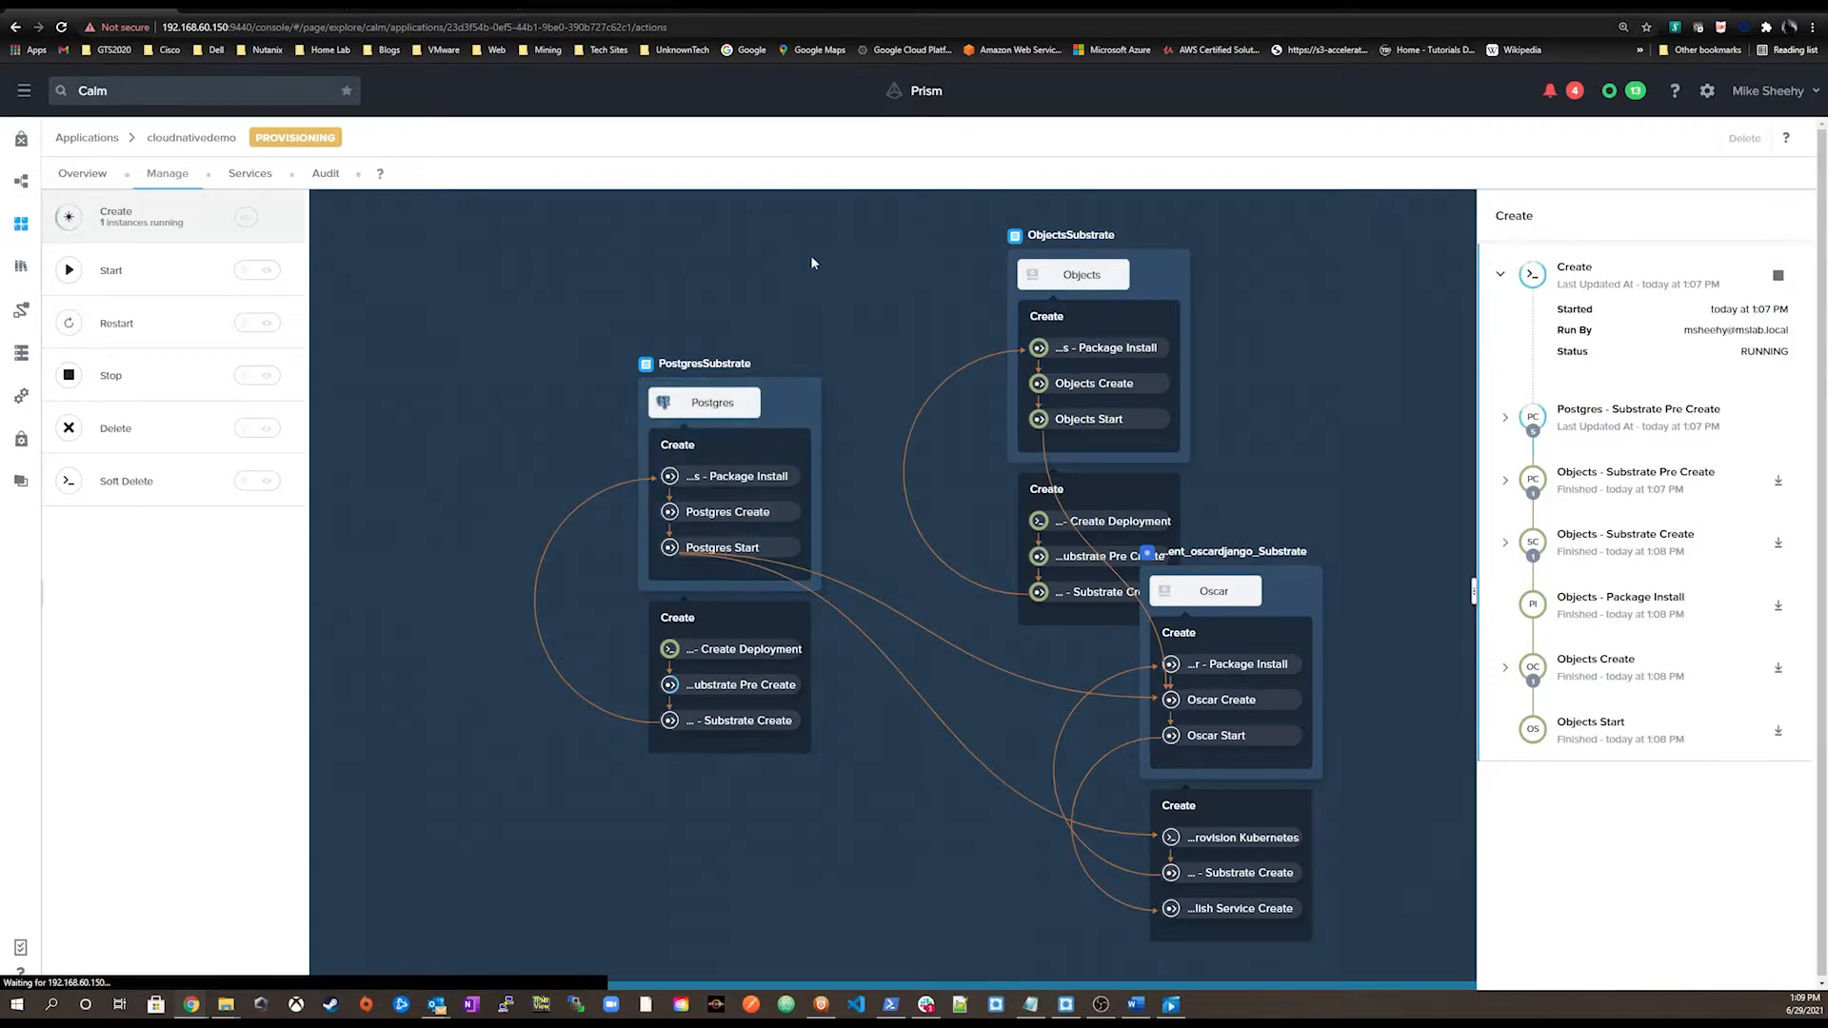
Step: Switch to Era and log in with the account username and password
left_click(388, 9)
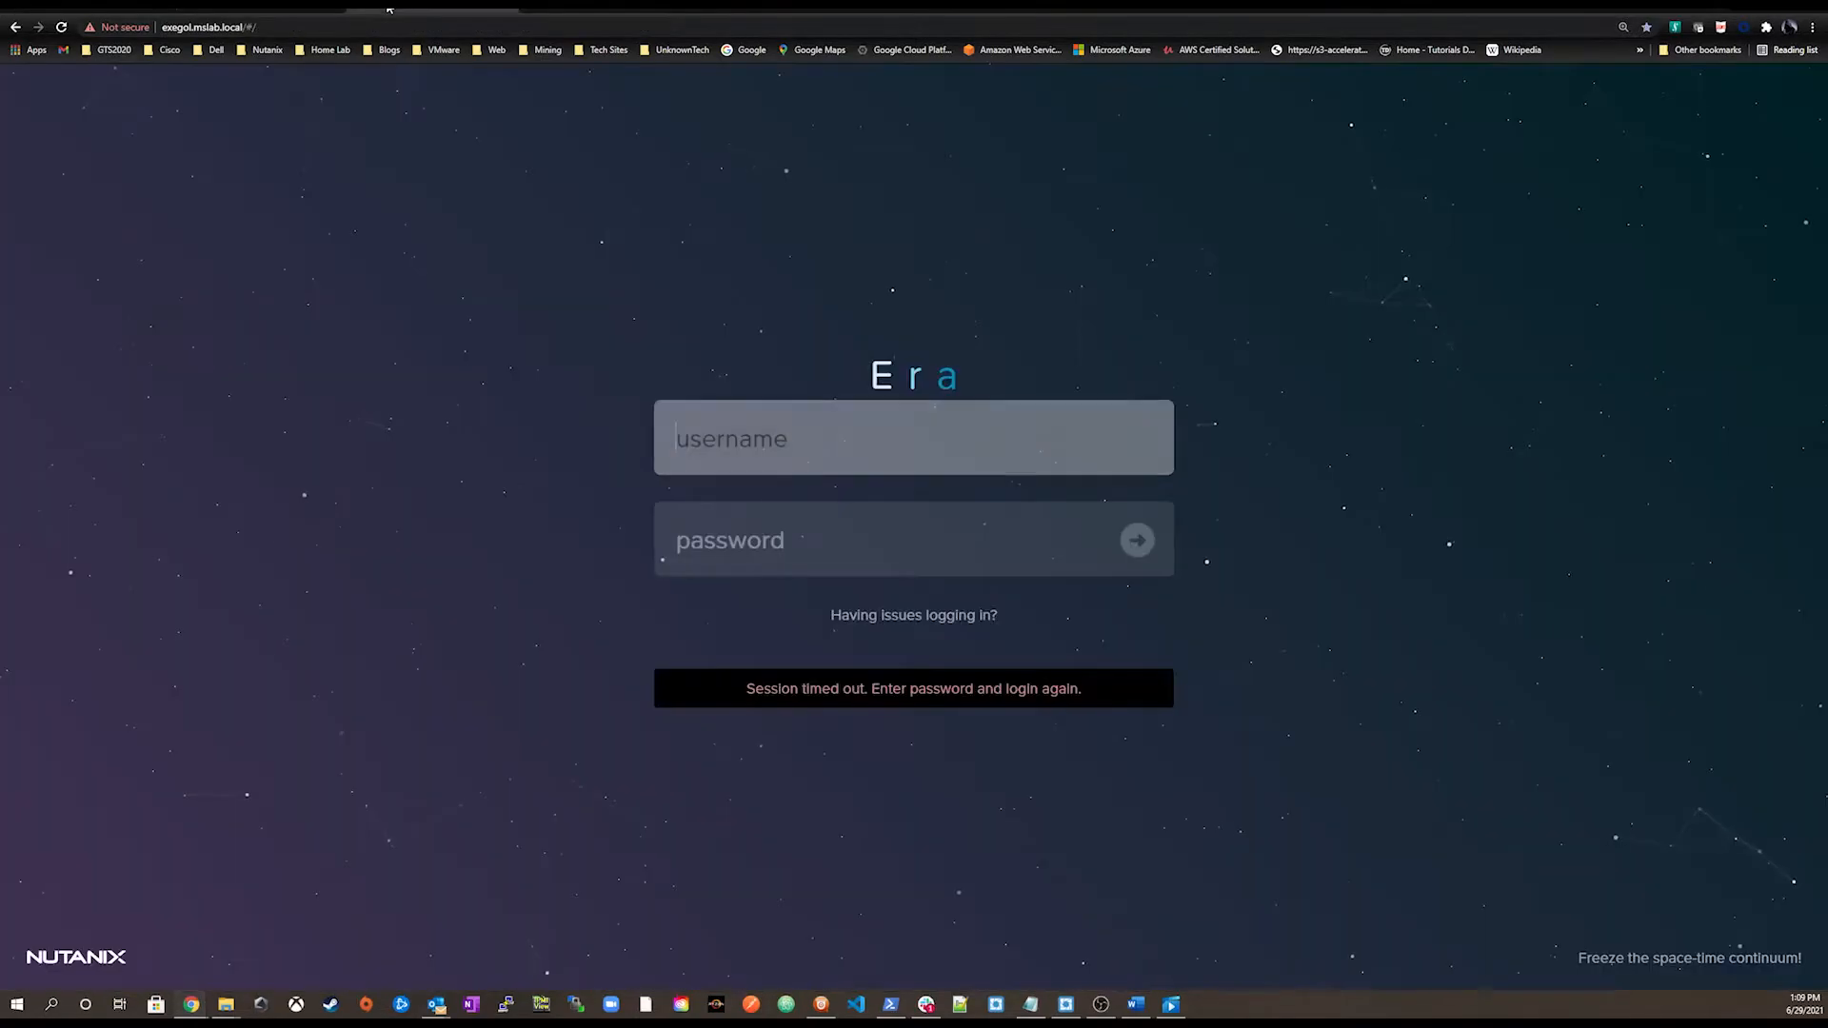
left_click(789, 445)
left_click(752, 571)
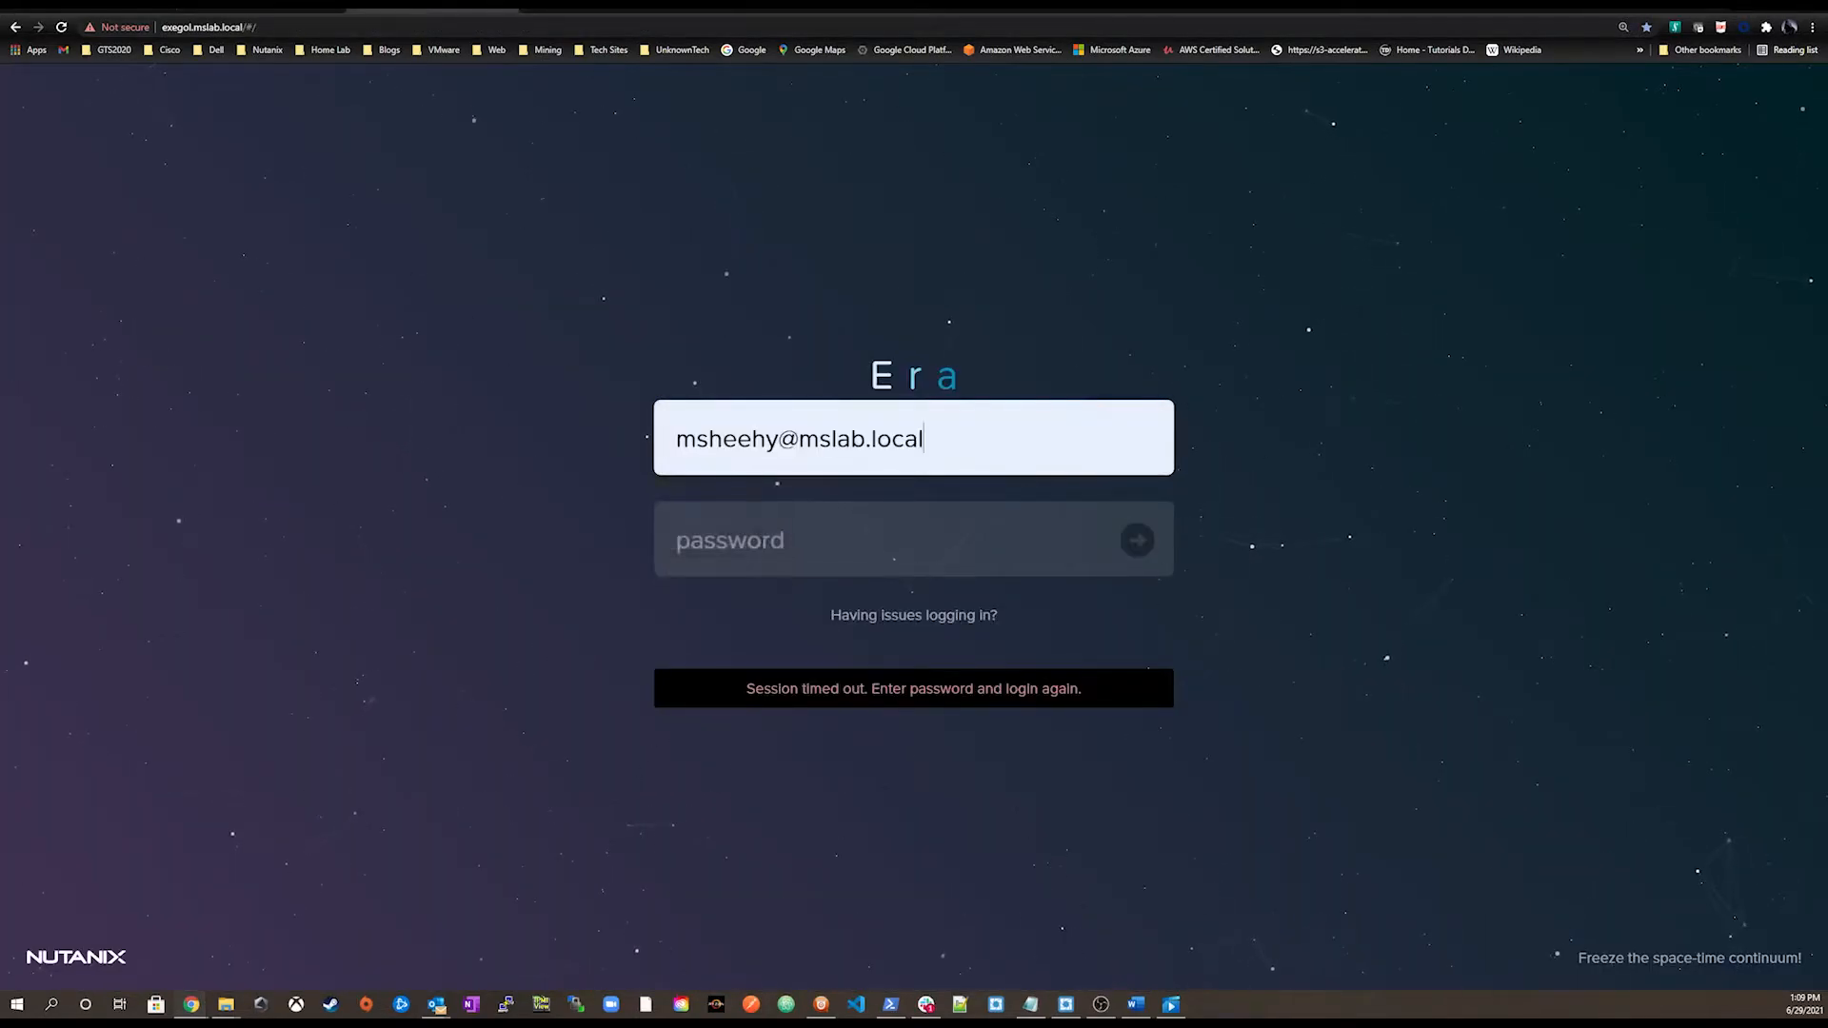
left_click(762, 541)
type("••••••••")
key("Return")
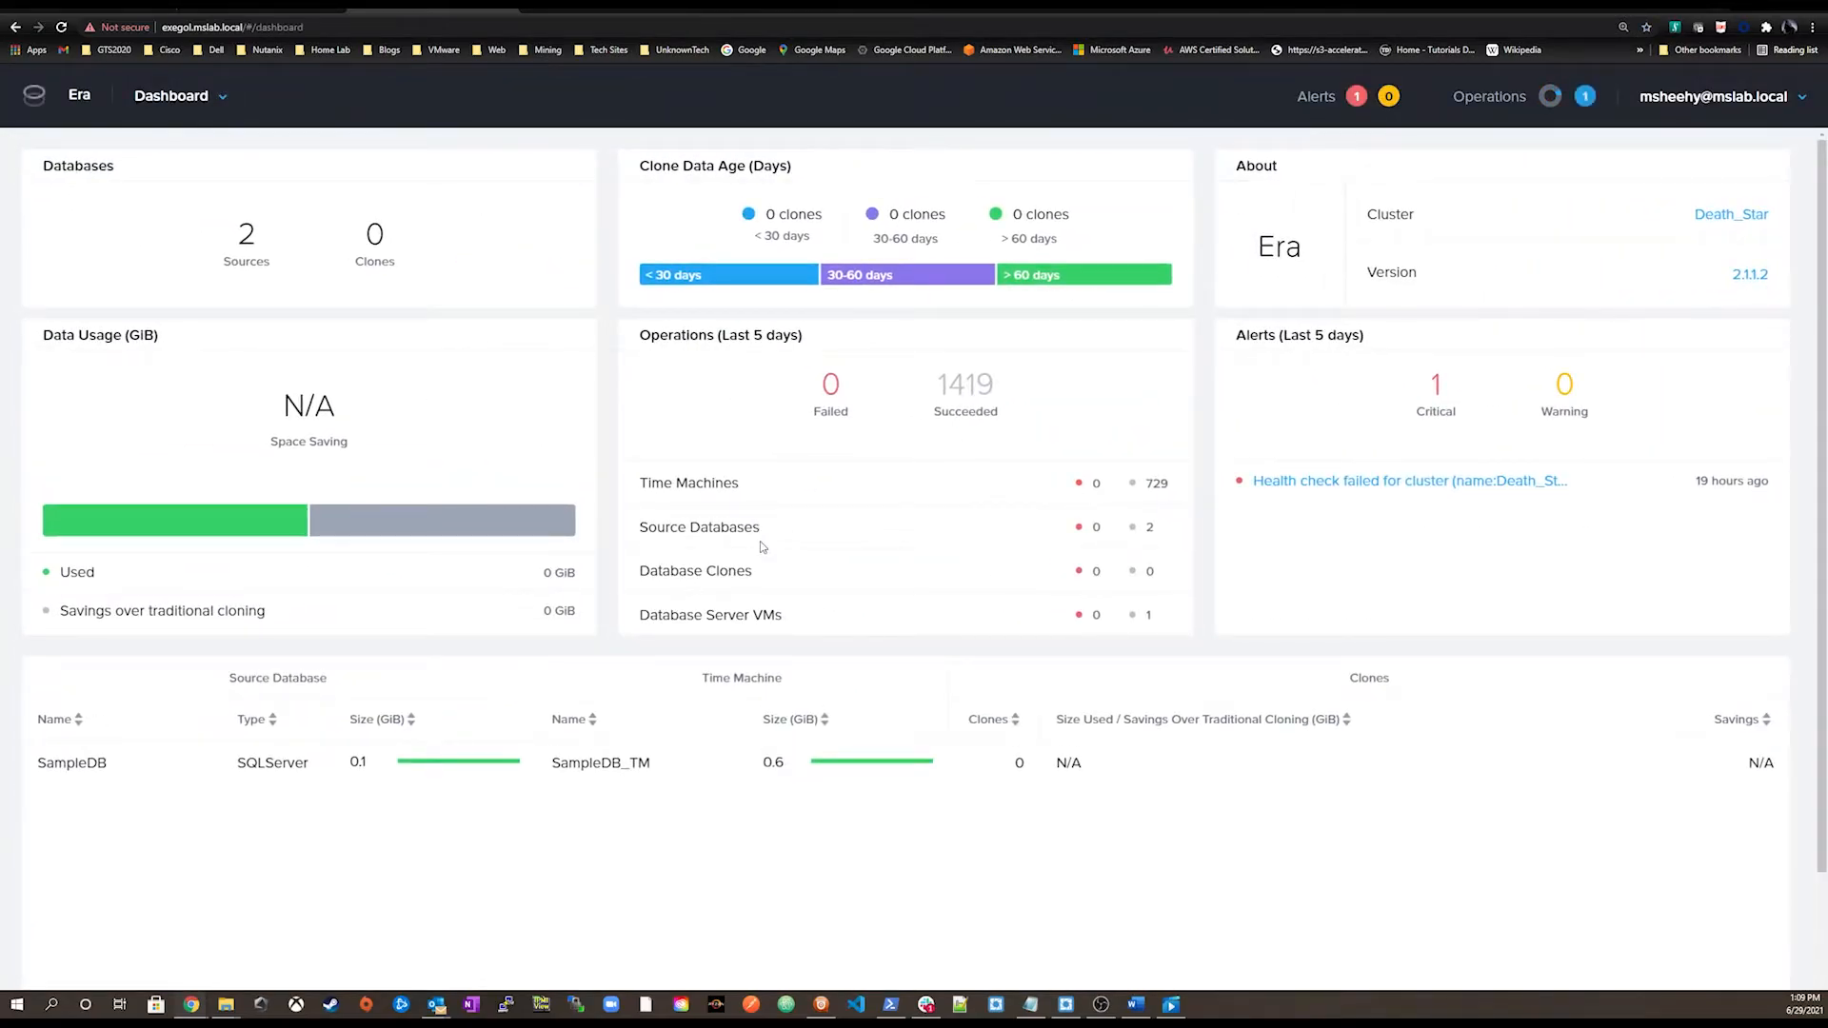
left_click(246, 249)
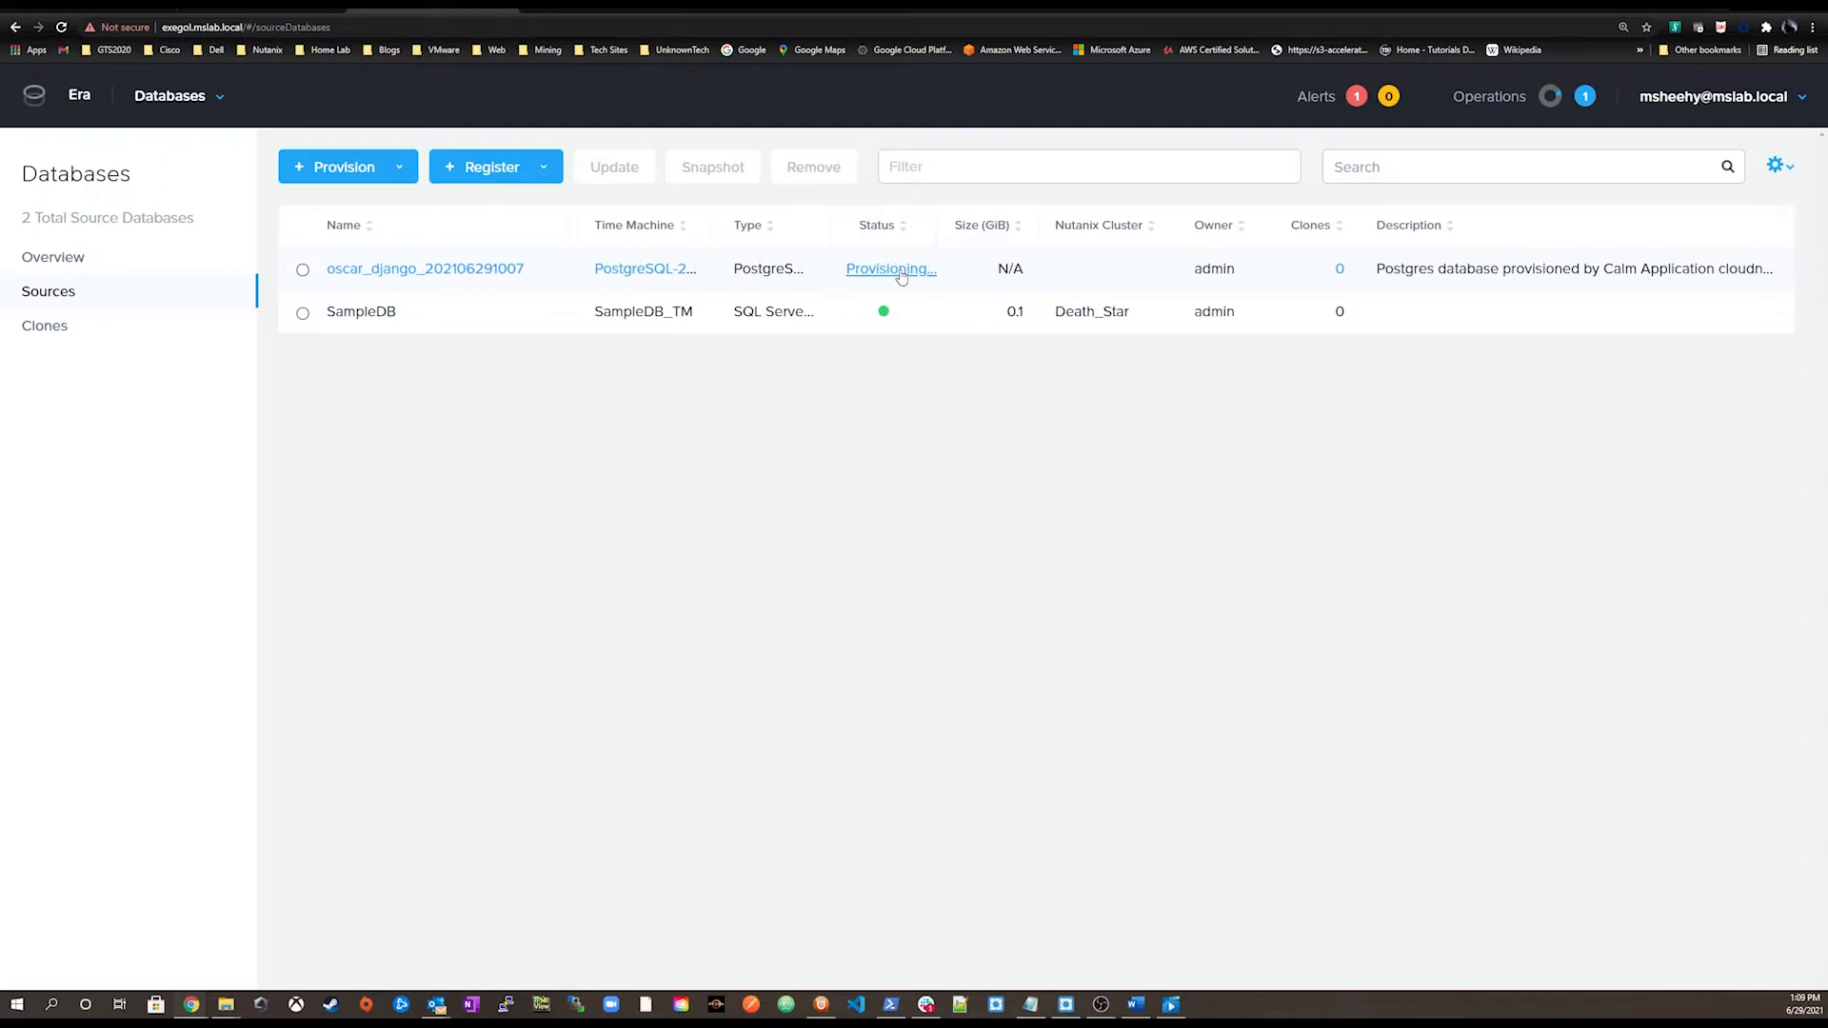
left_click(424, 270)
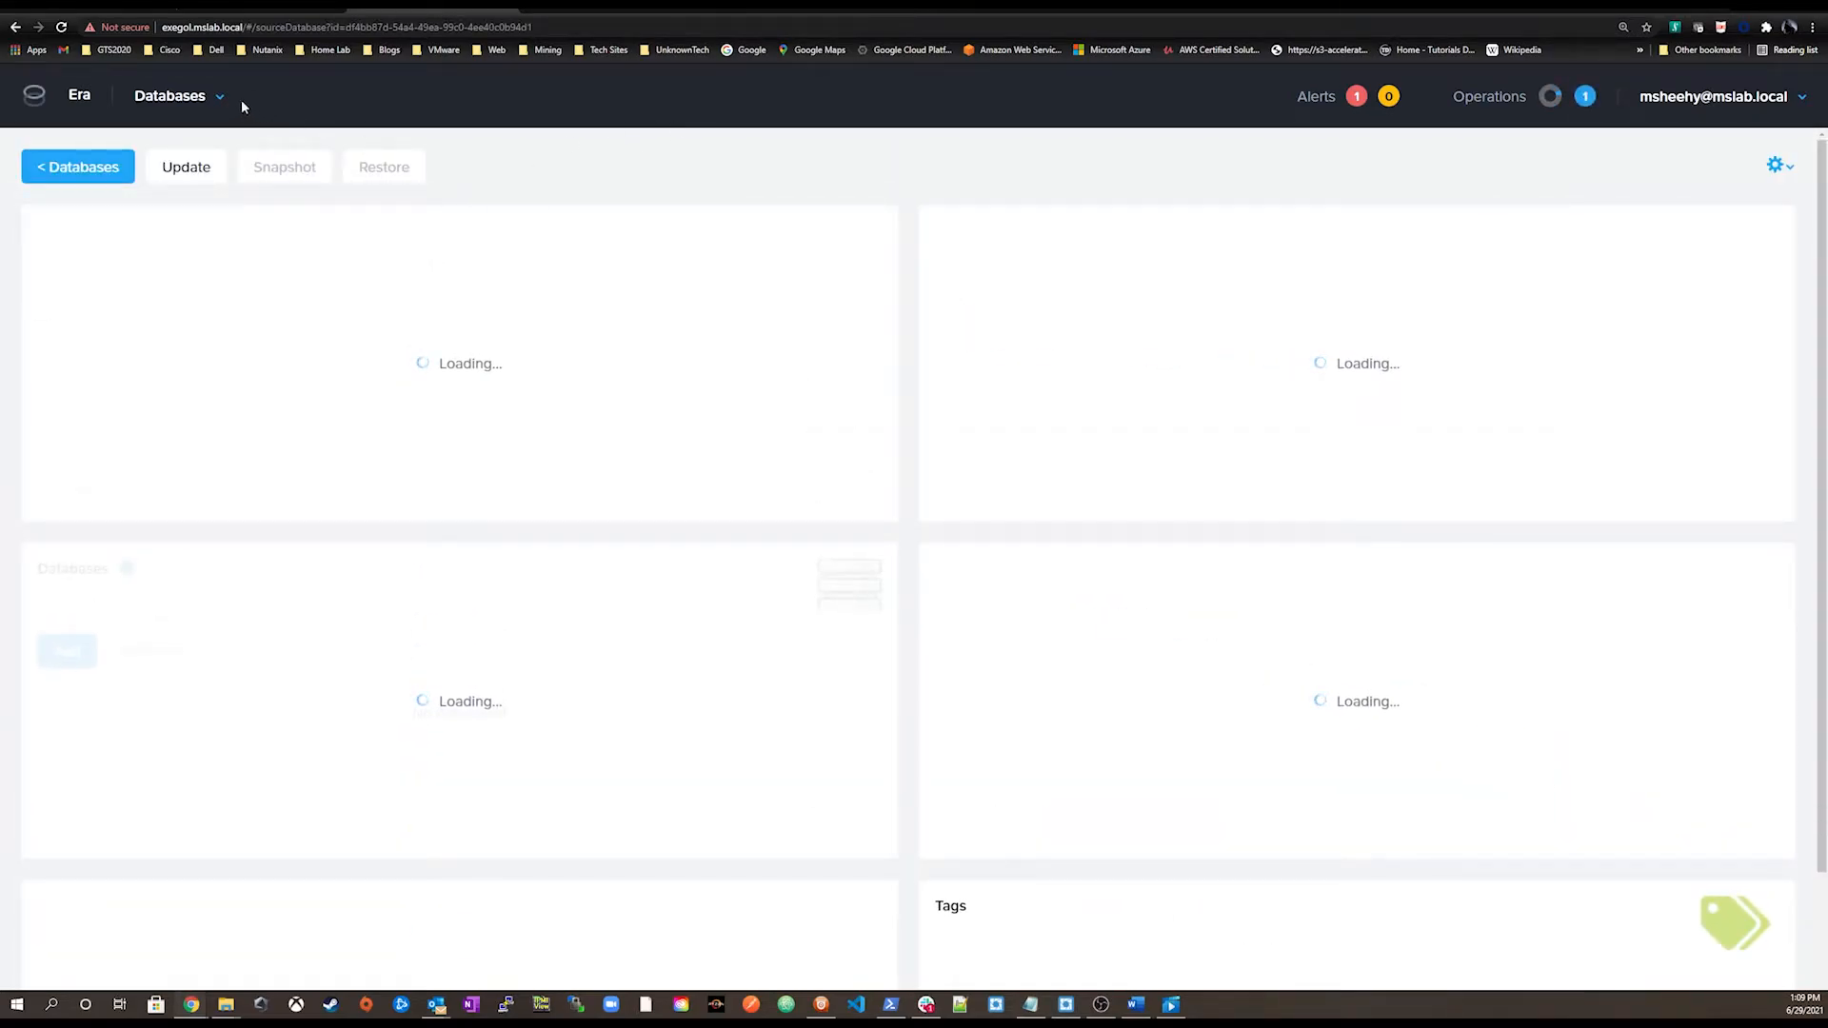
left_click(193, 100)
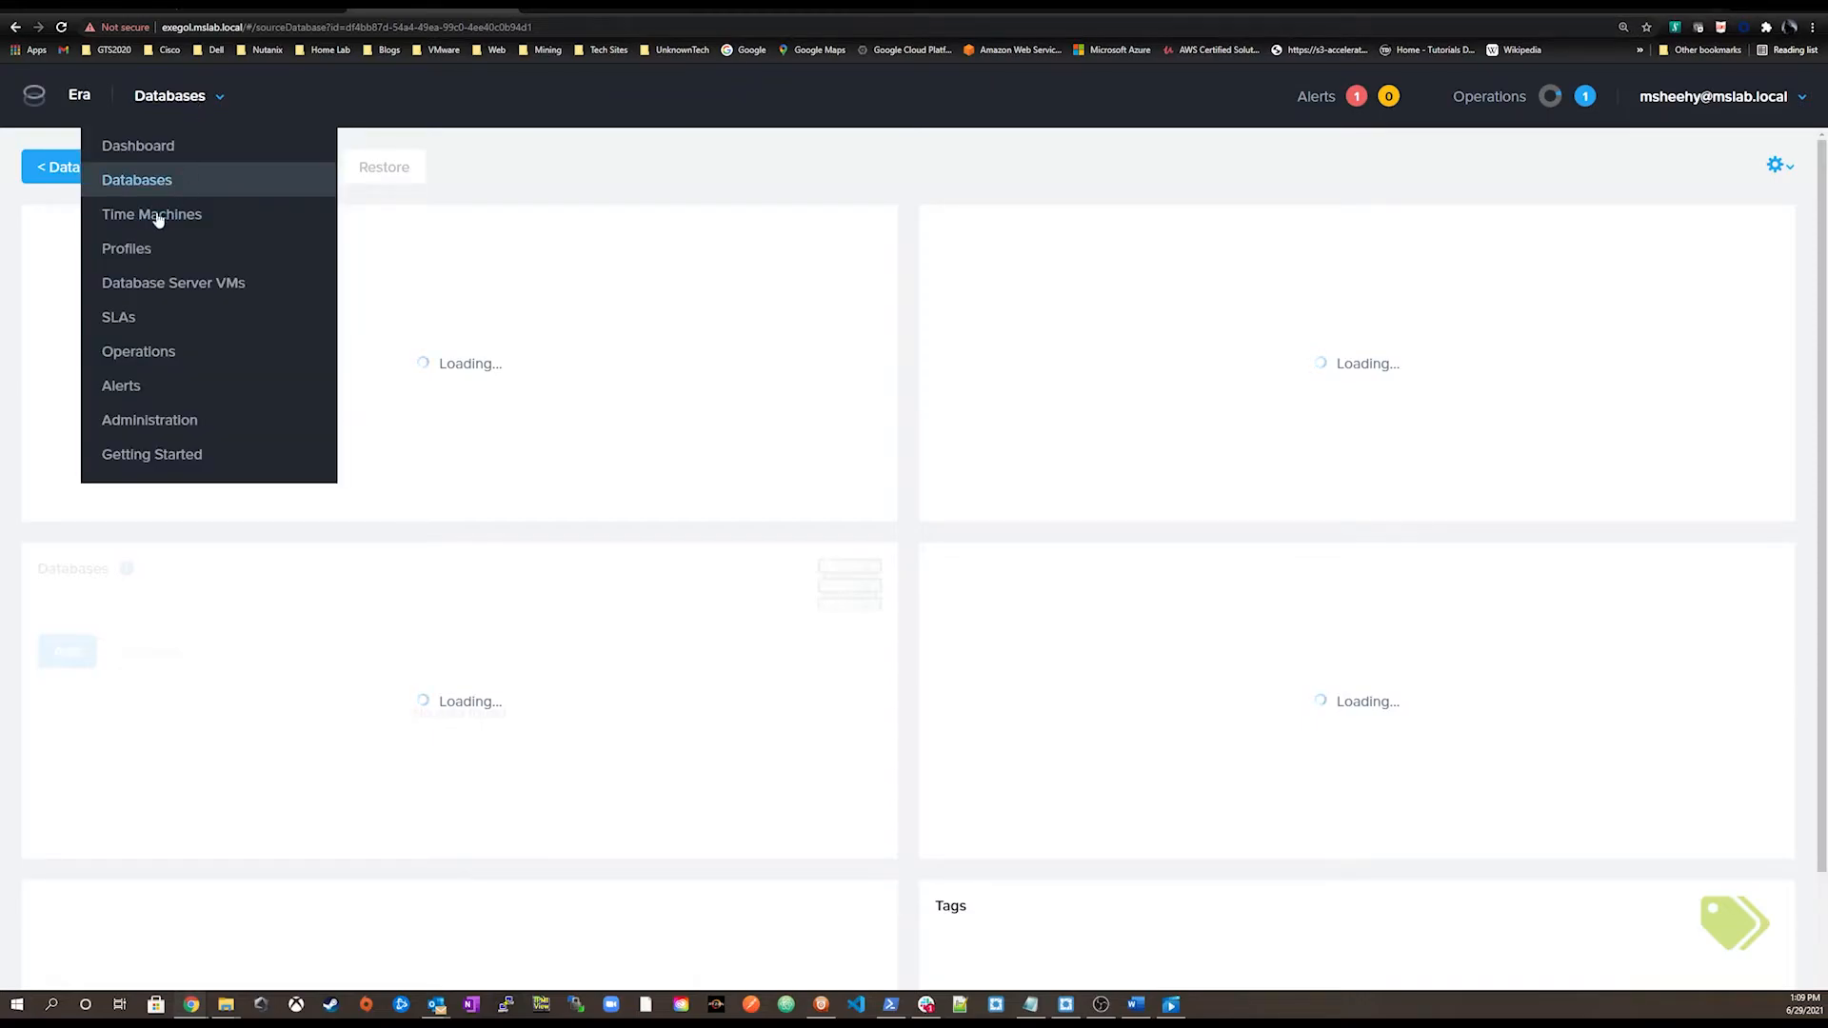
left_click(136, 355)
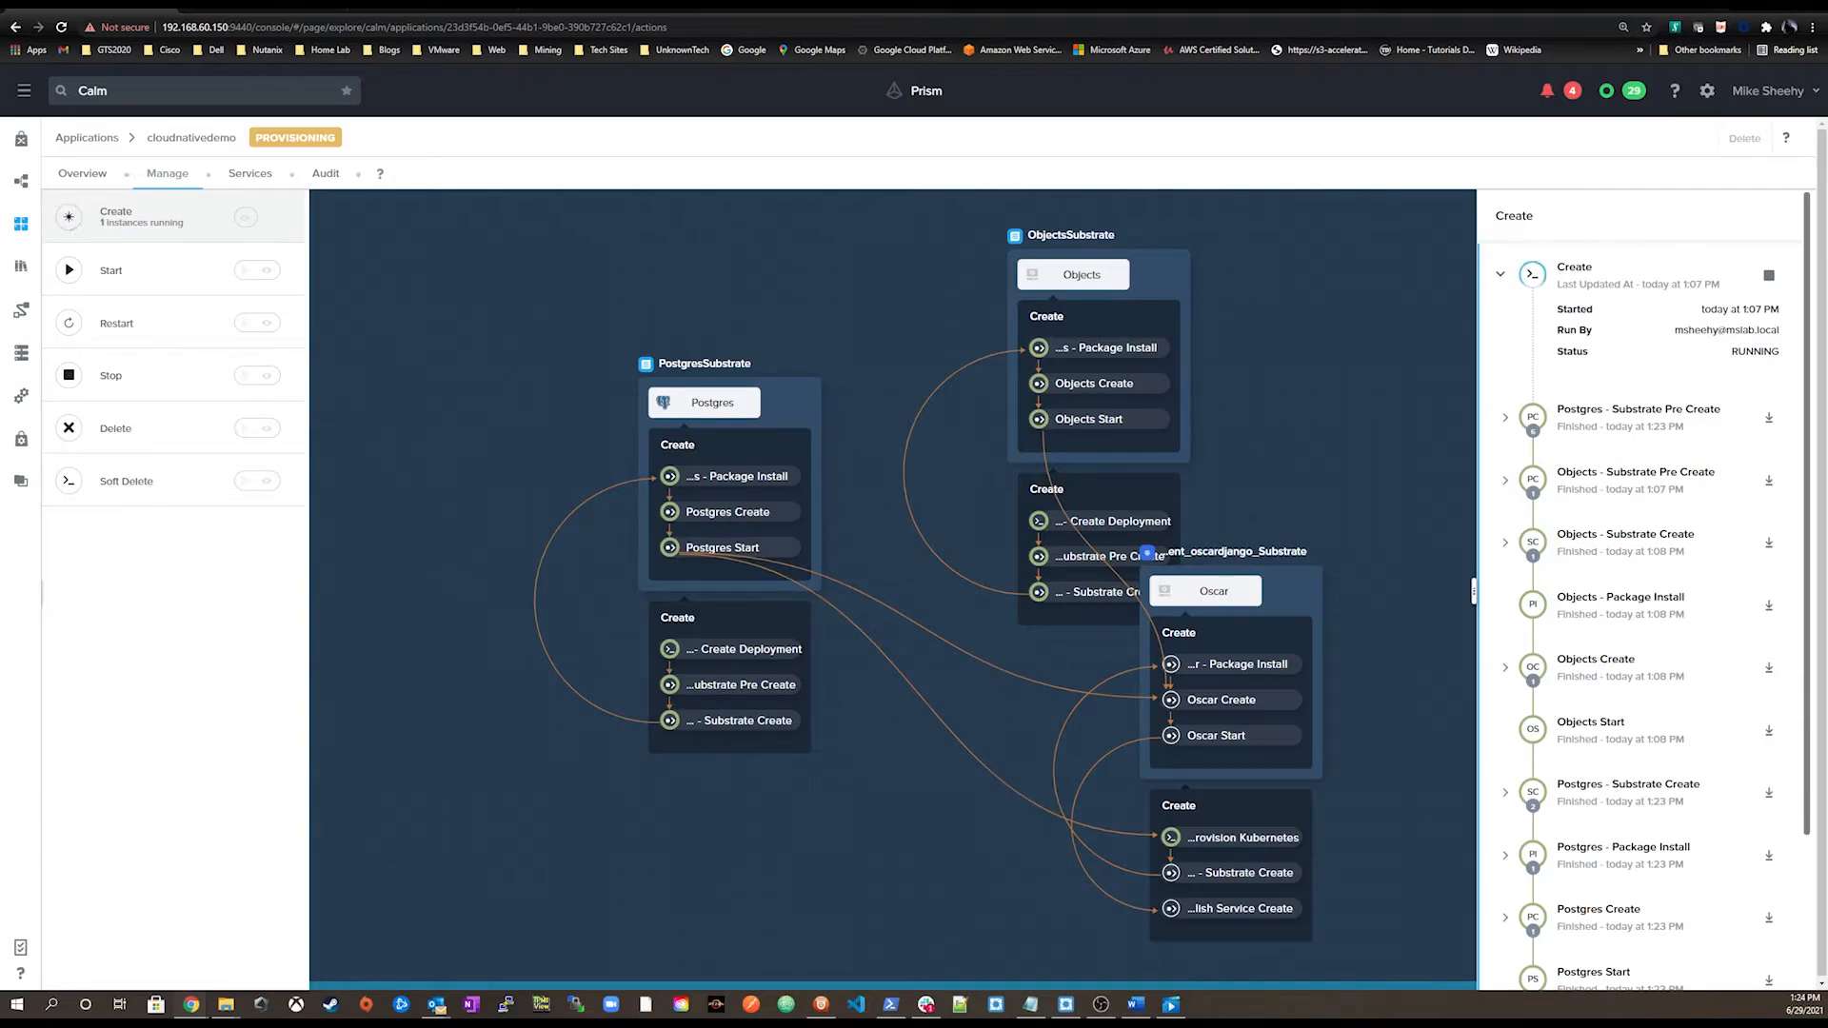
key("ctrl+Tab")
left_click(913, 489)
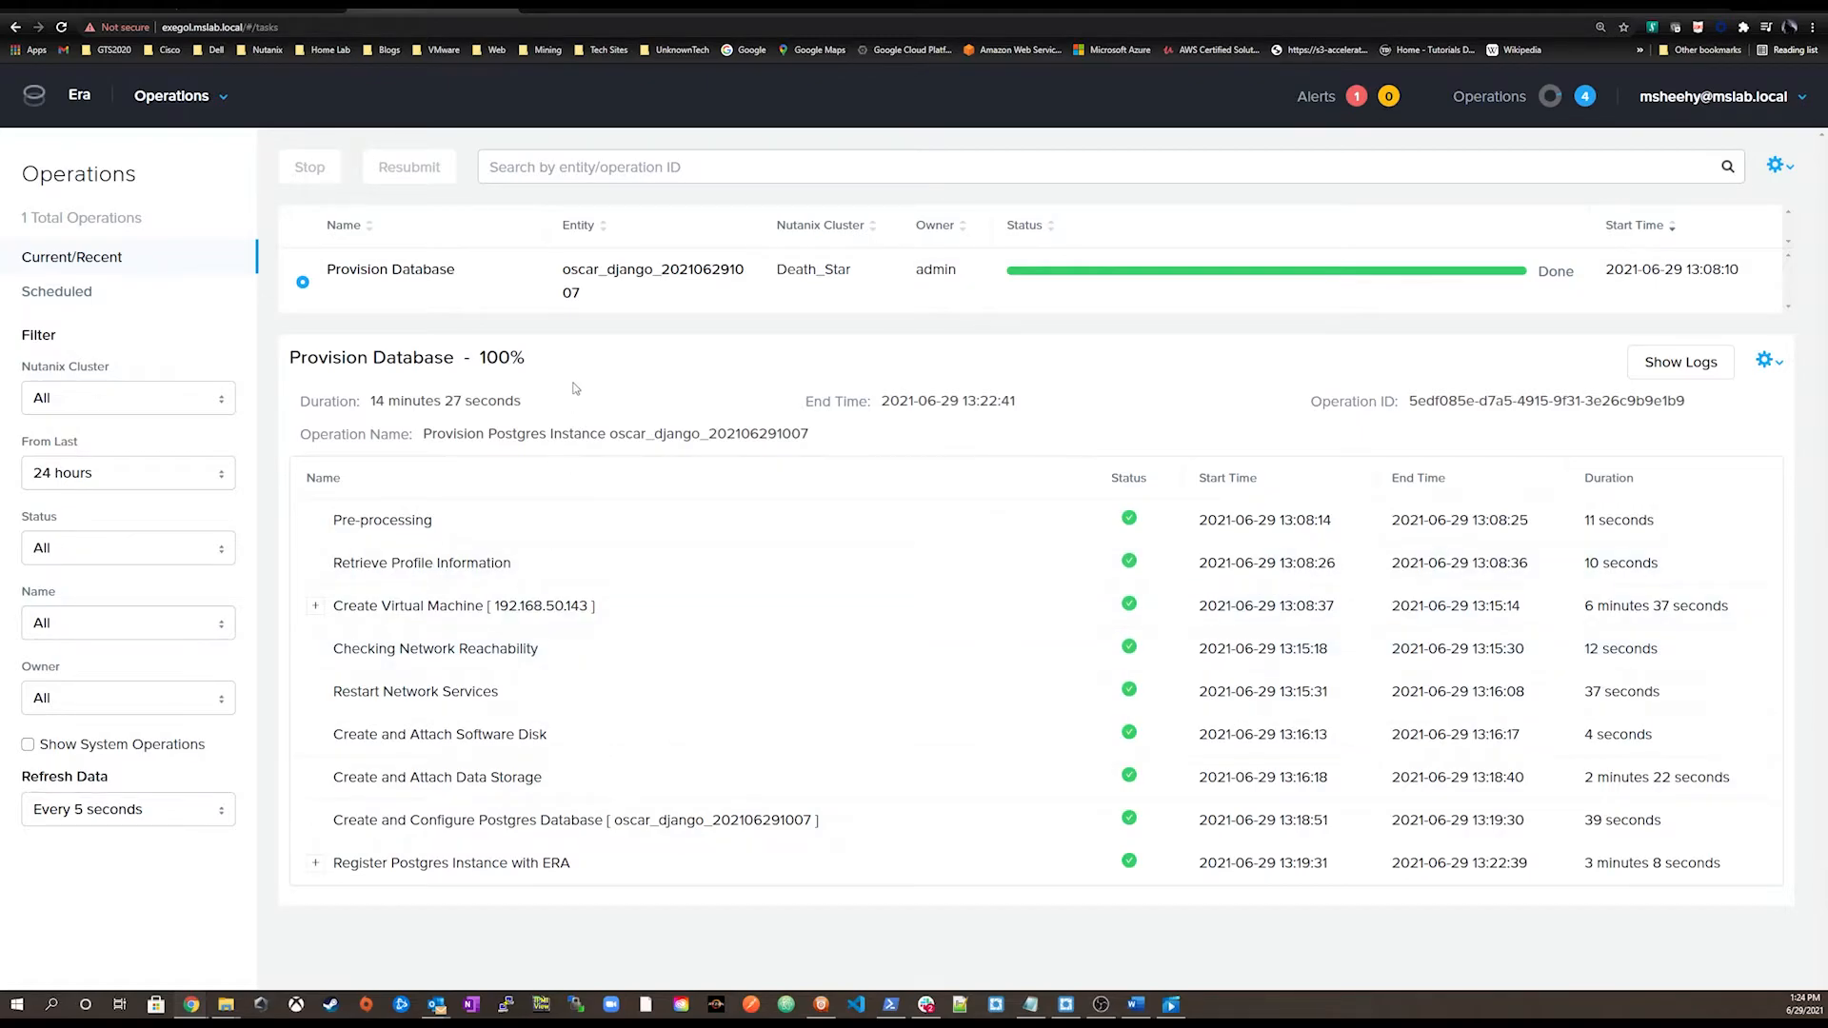
left_click(182, 99)
left_click(134, 222)
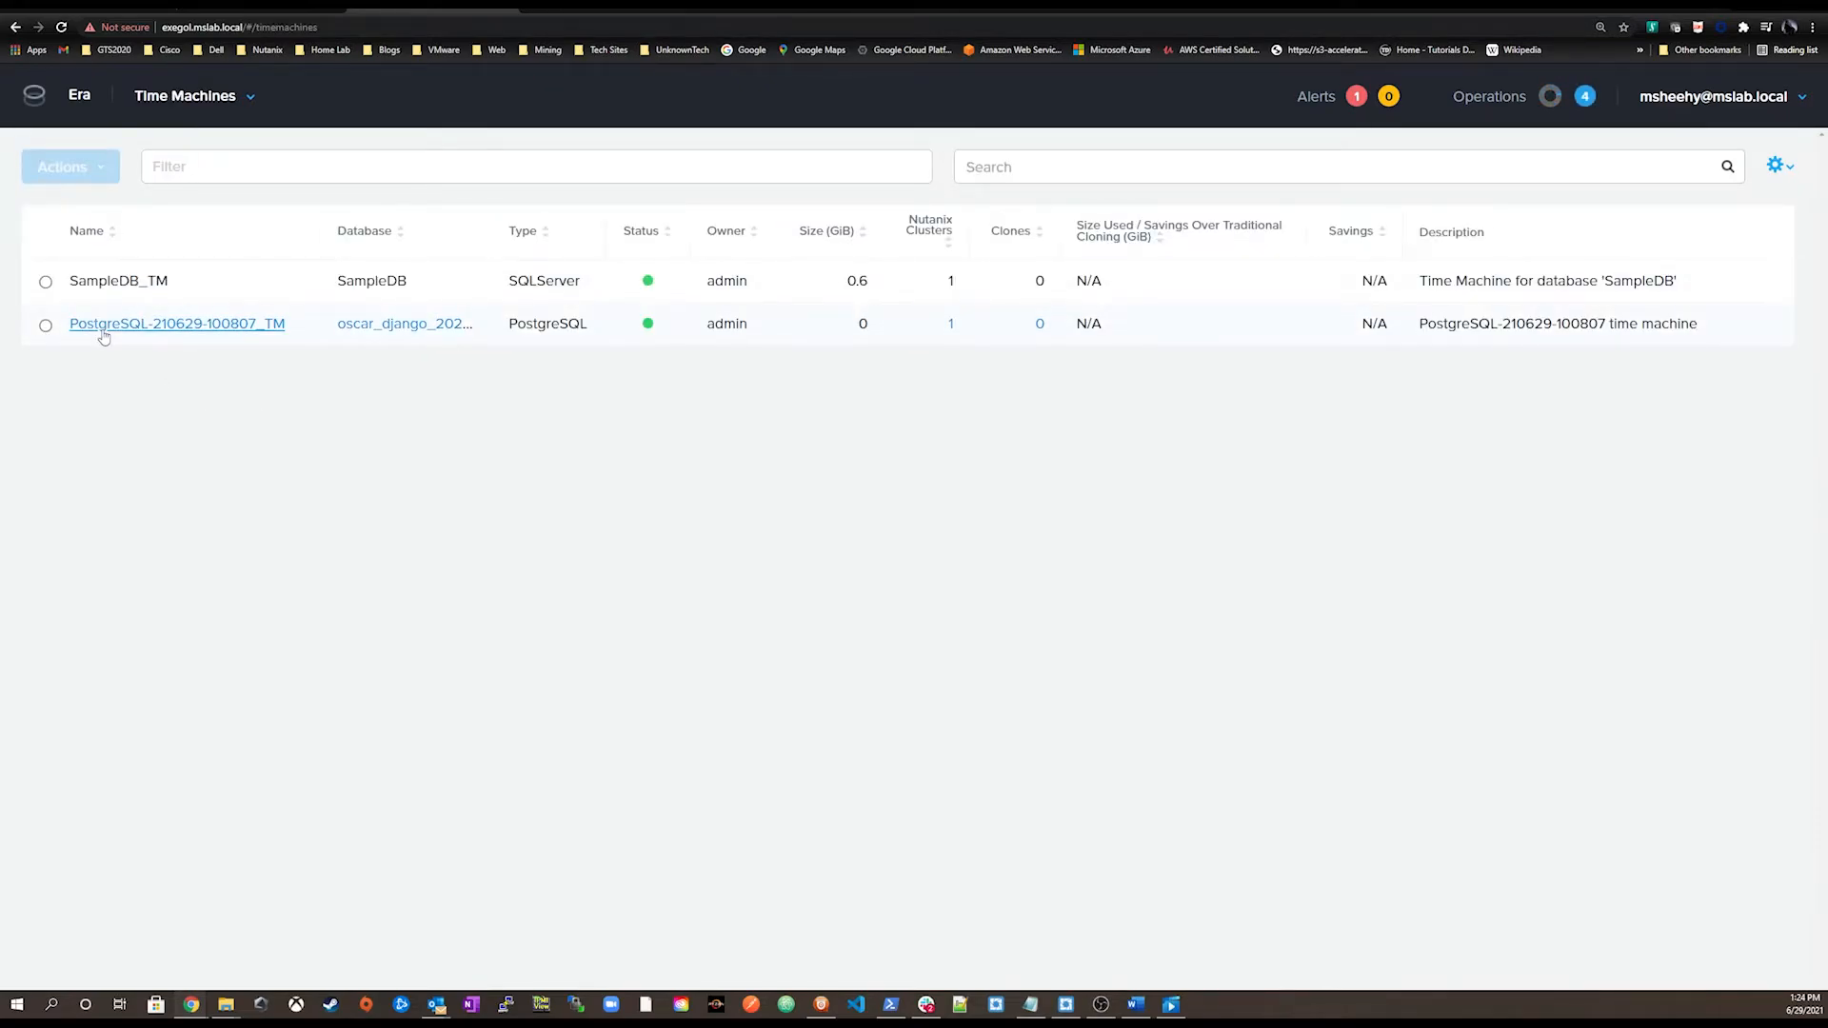
left_click(165, 325)
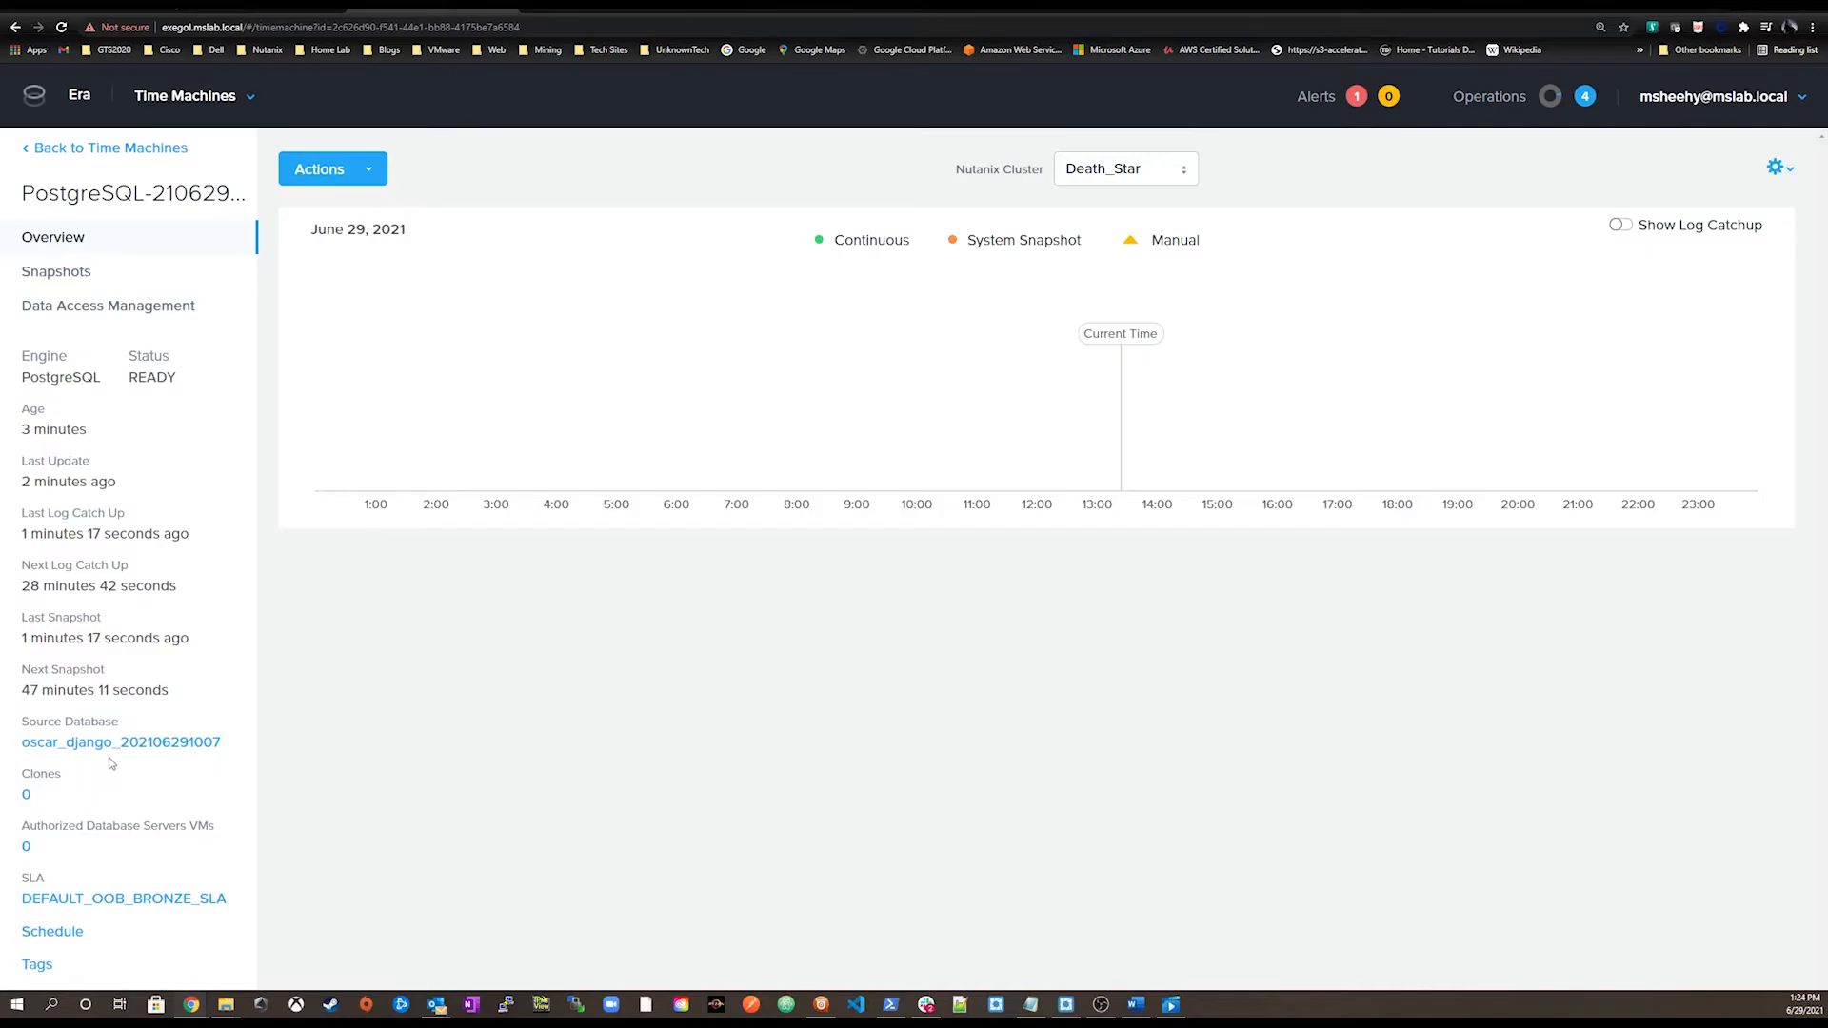
mouse_move(122, 899)
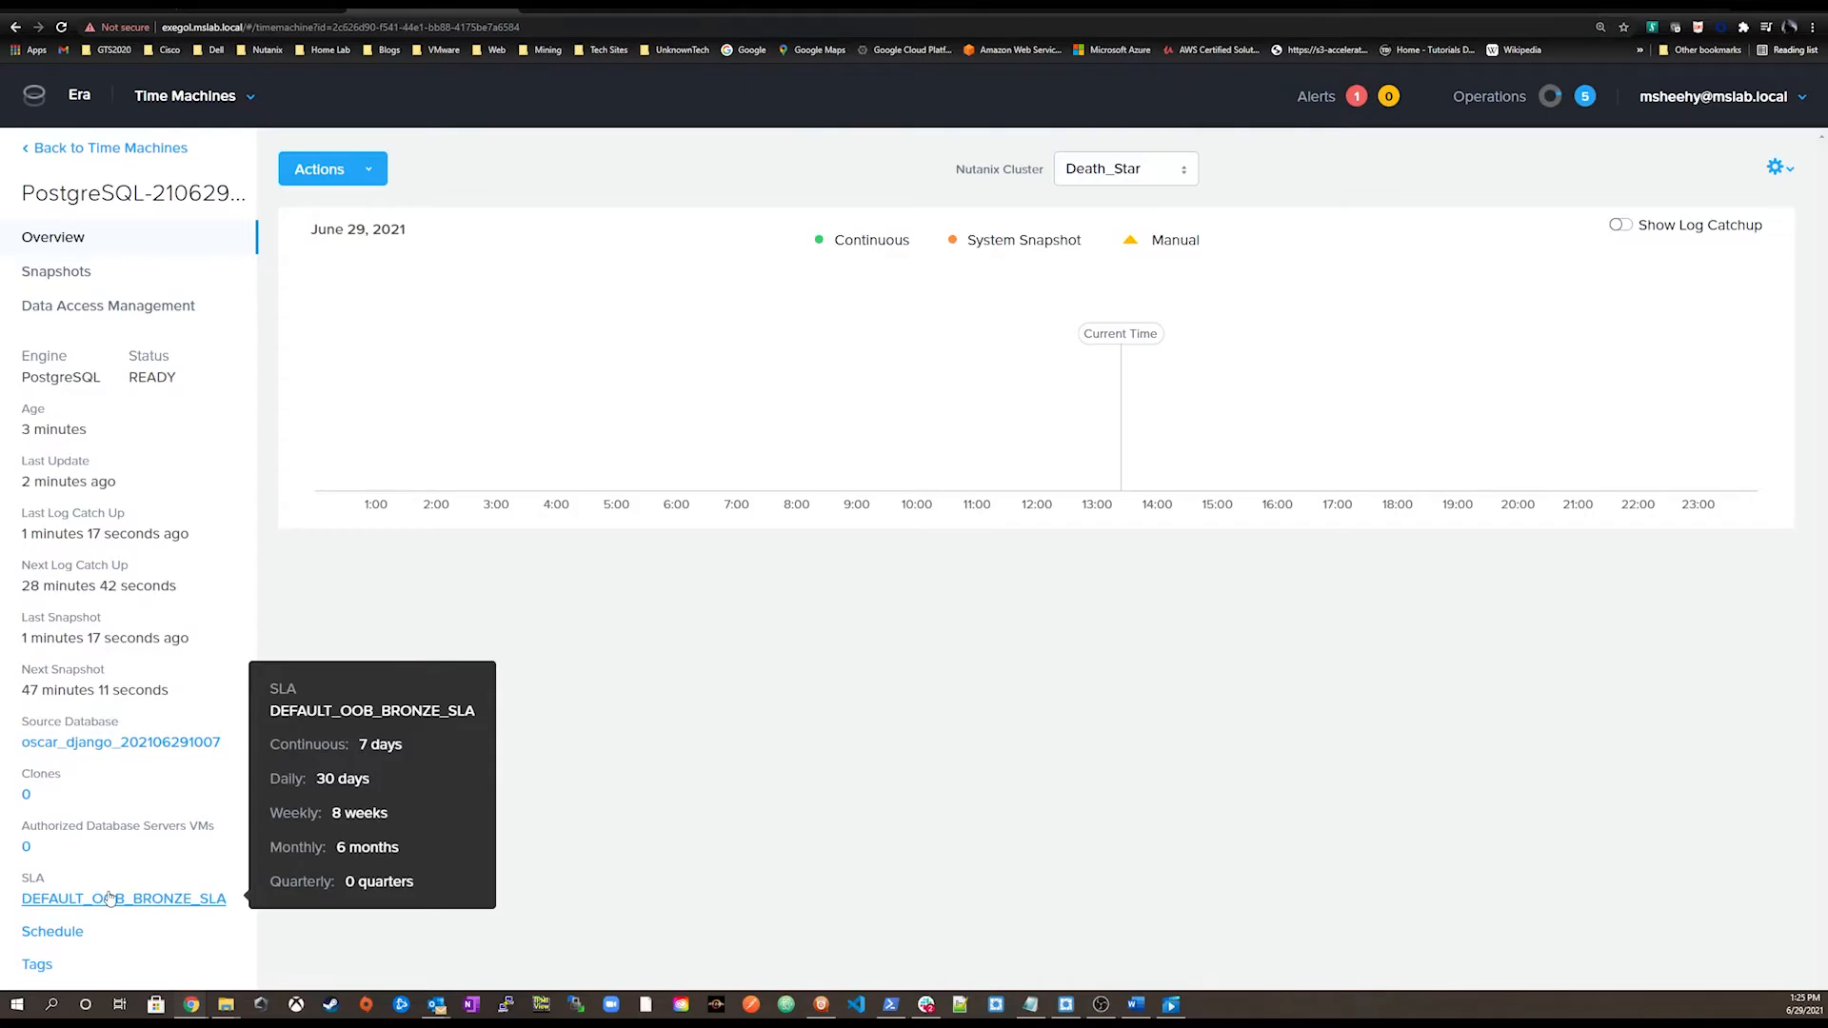
Step: Return to the cloudnativedemo application in Calm and review all the tasks of its Create action
left_click(604, 9)
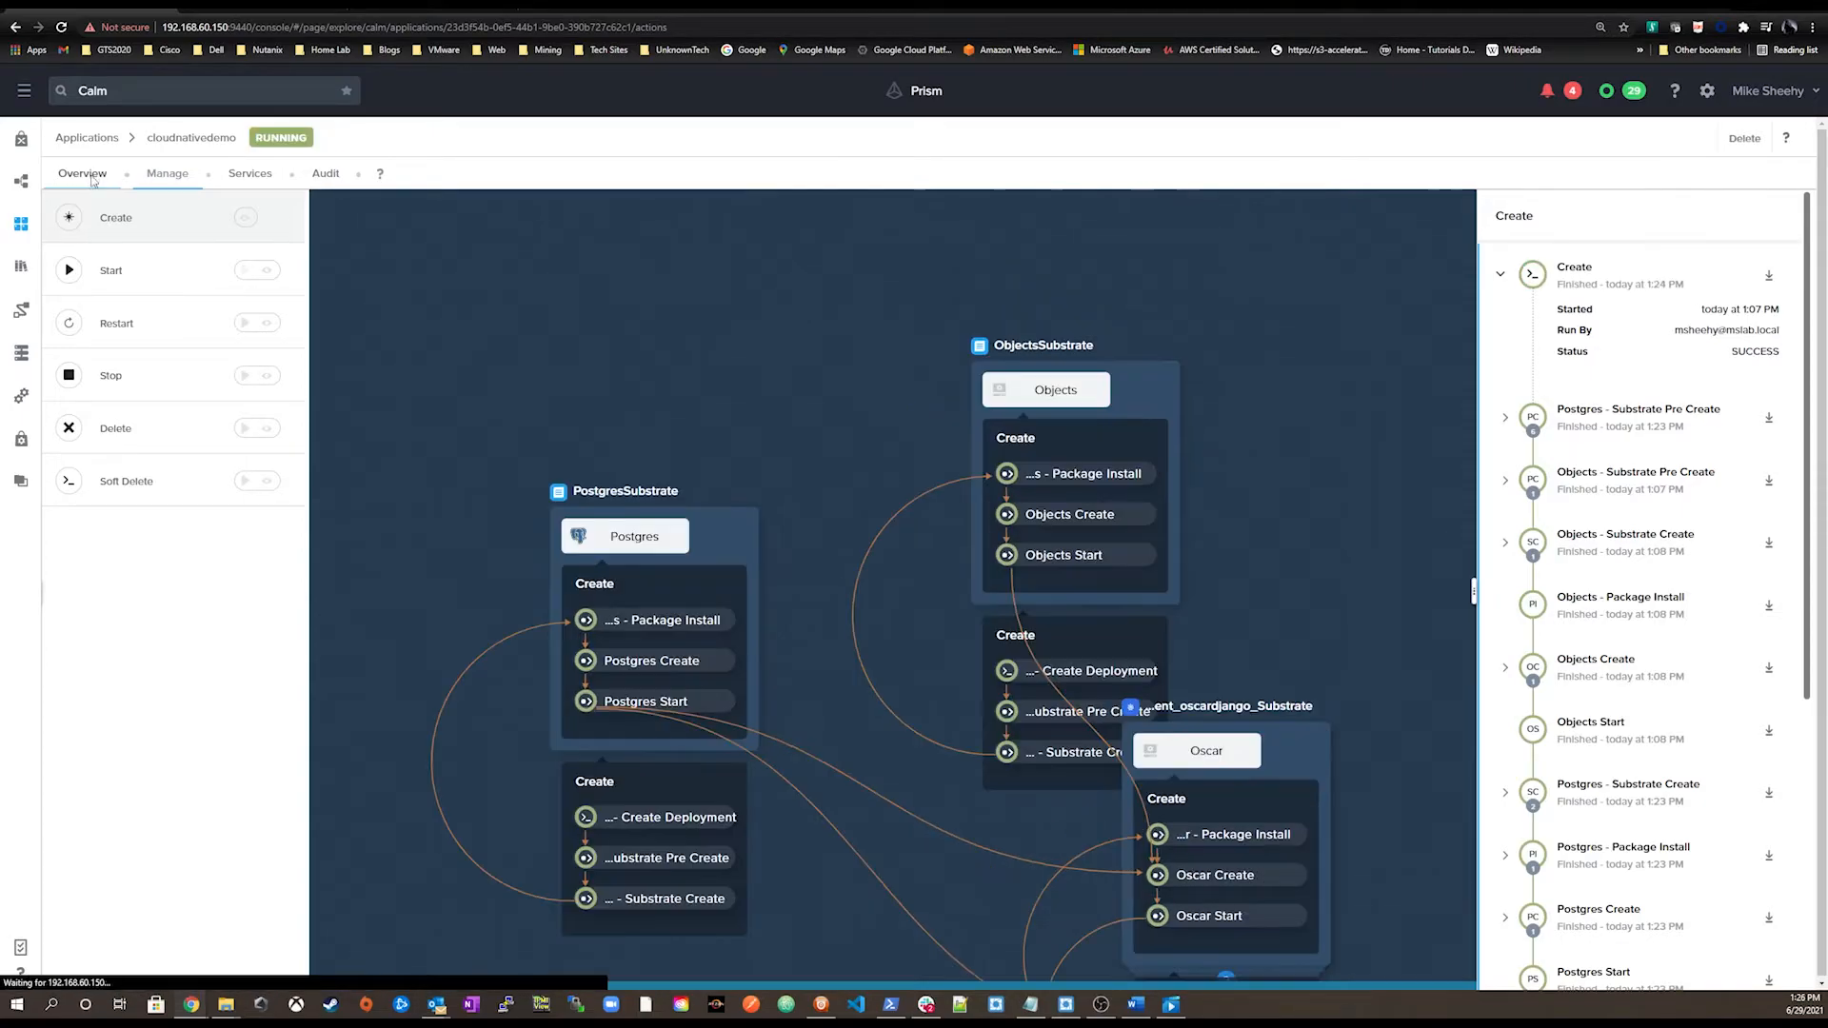
left_click(82, 173)
left_click(168, 174)
left_click(143, 219)
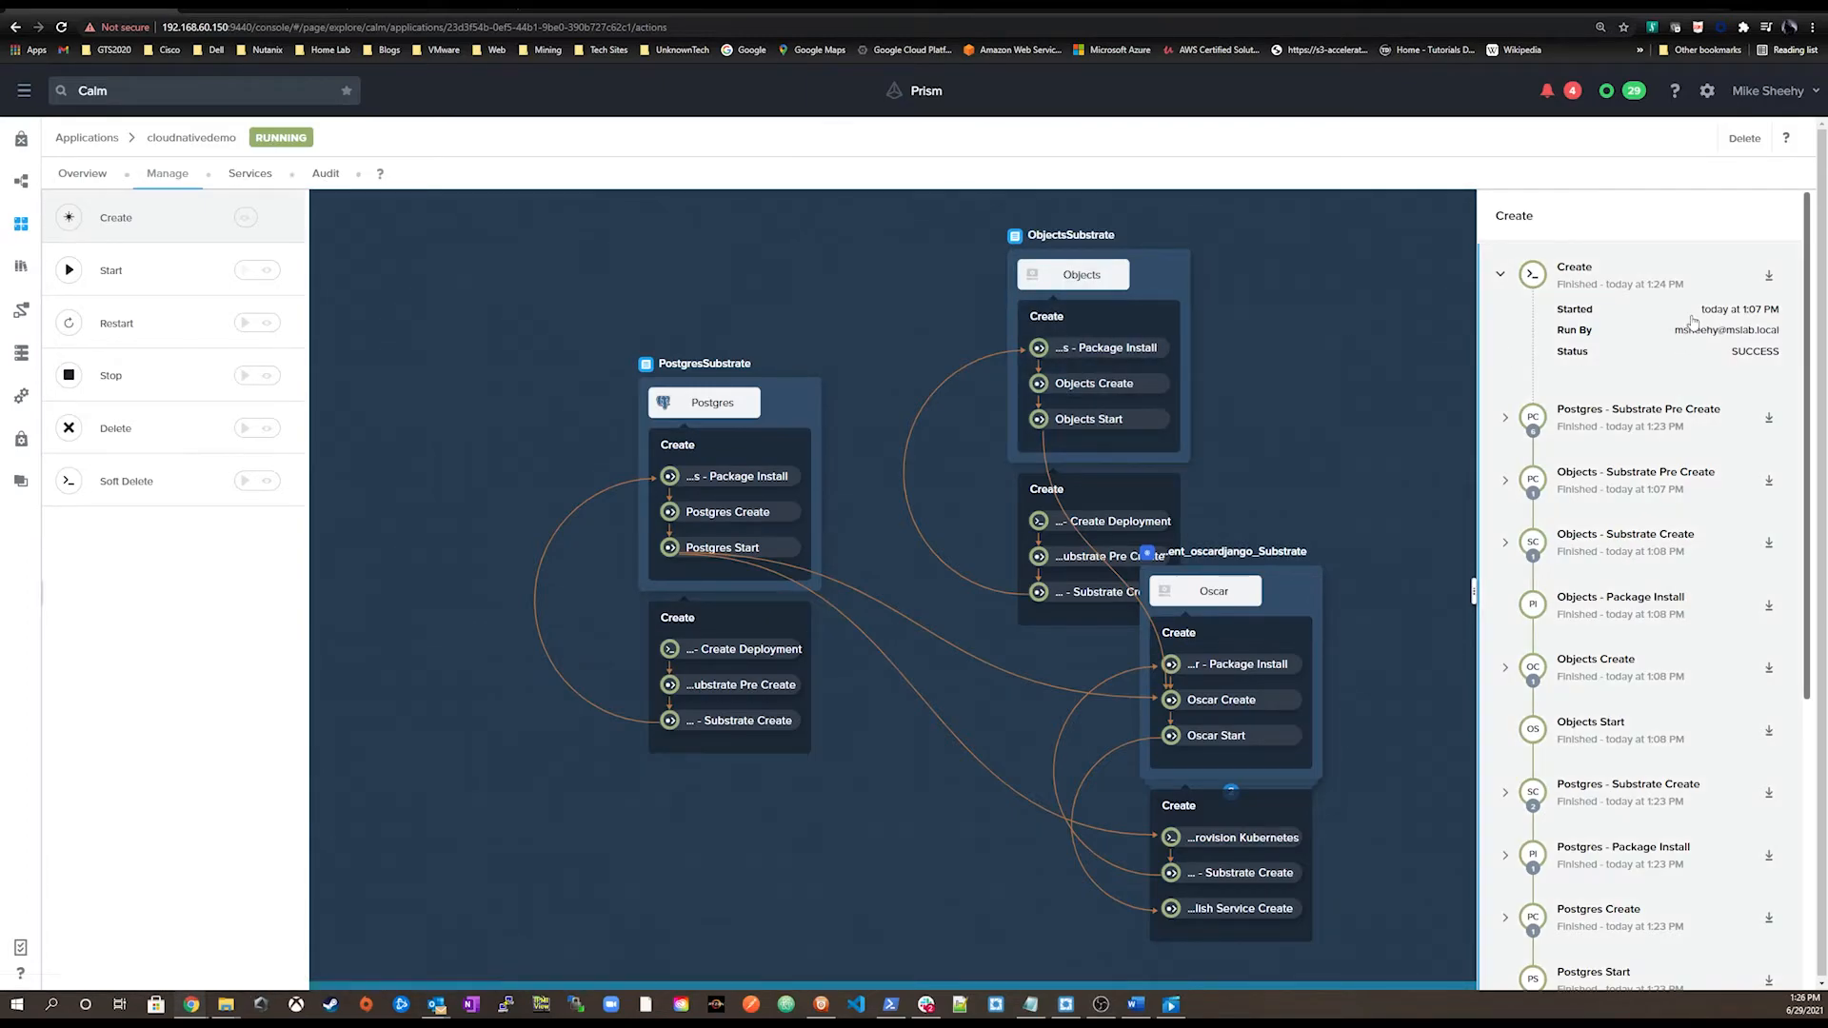
left_click_drag(1807, 378, 1807, 659)
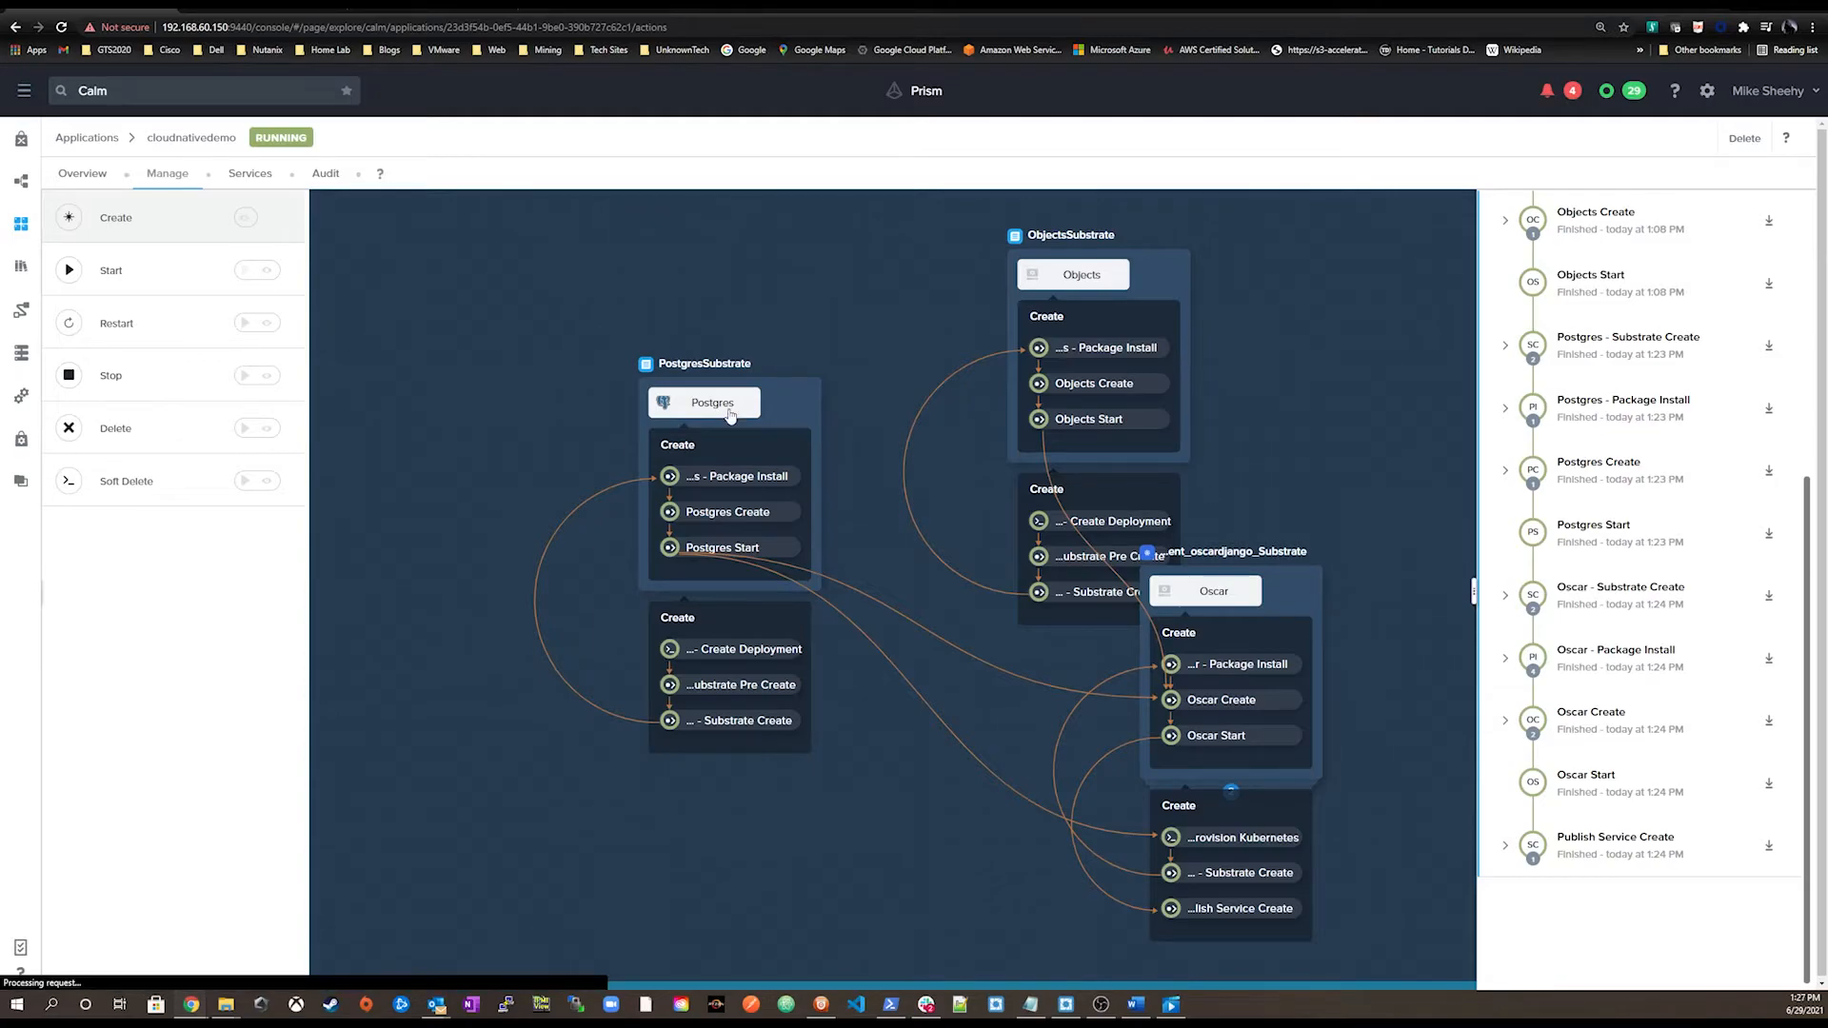
Step: Show the pod deployment details of the Oscar service to find its host IP
left_click(249, 173)
left_click(373, 299)
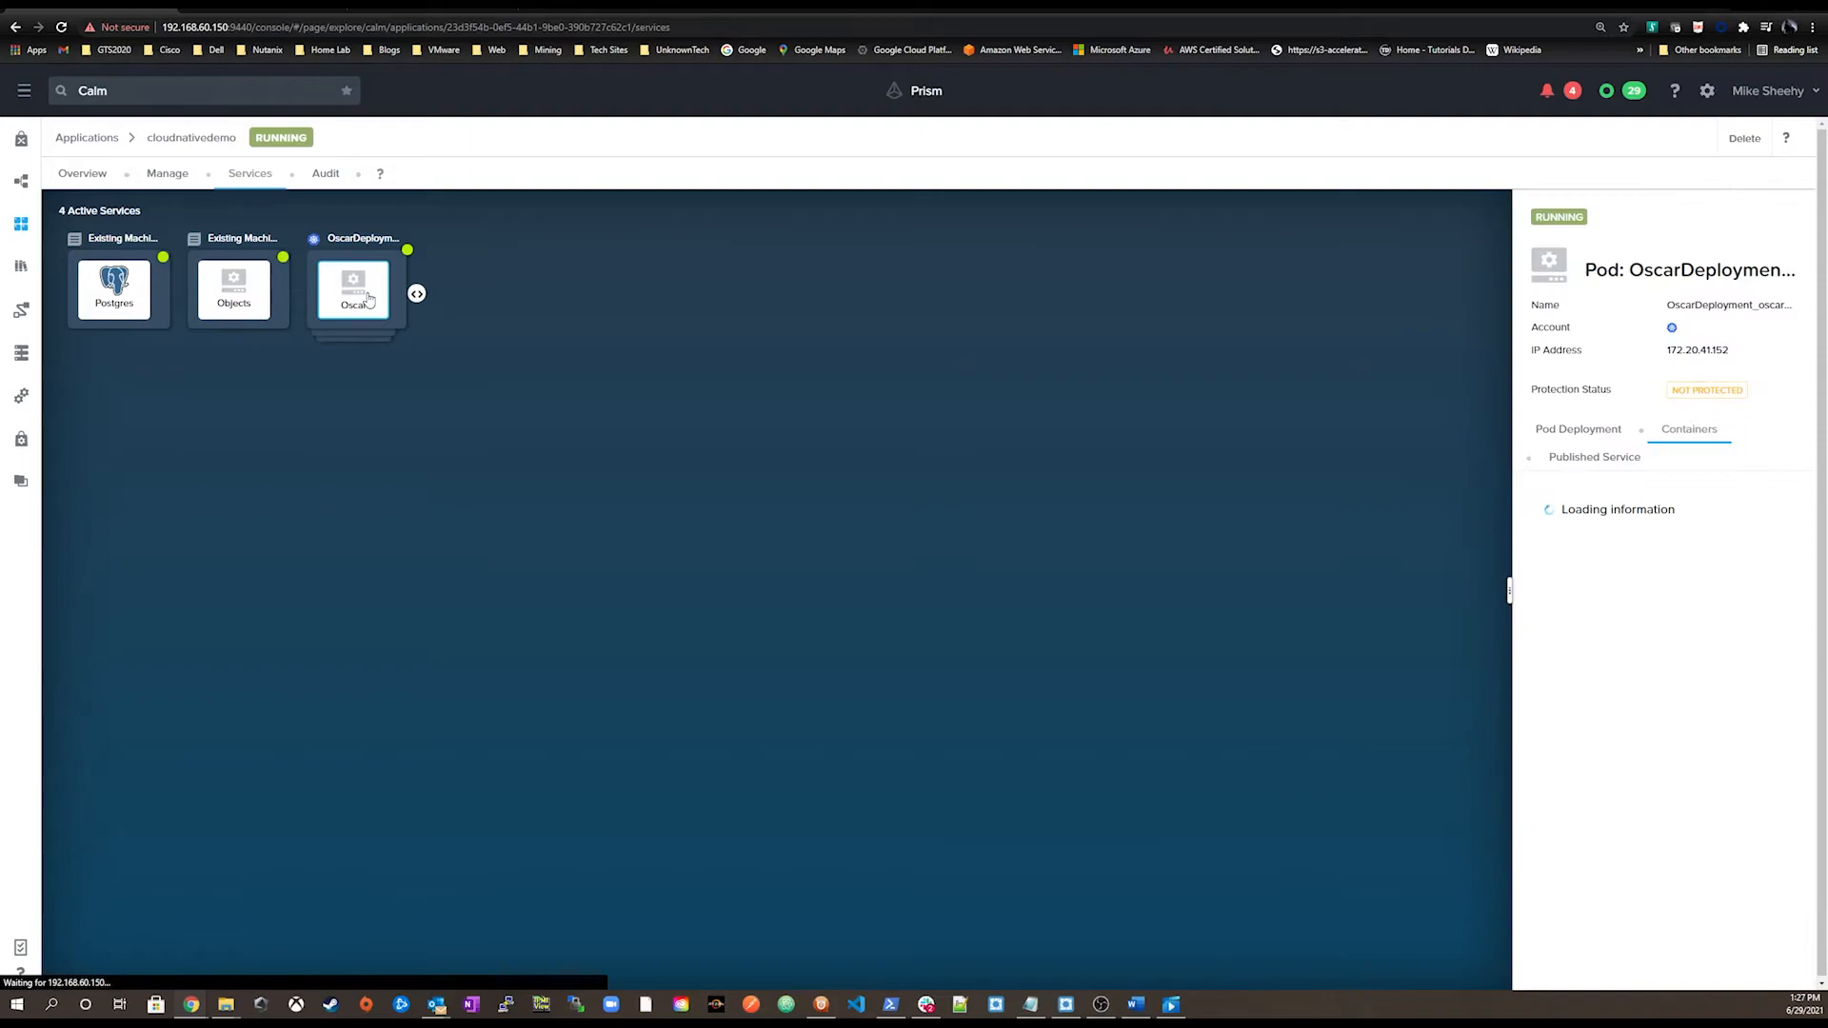
left_click(1577, 429)
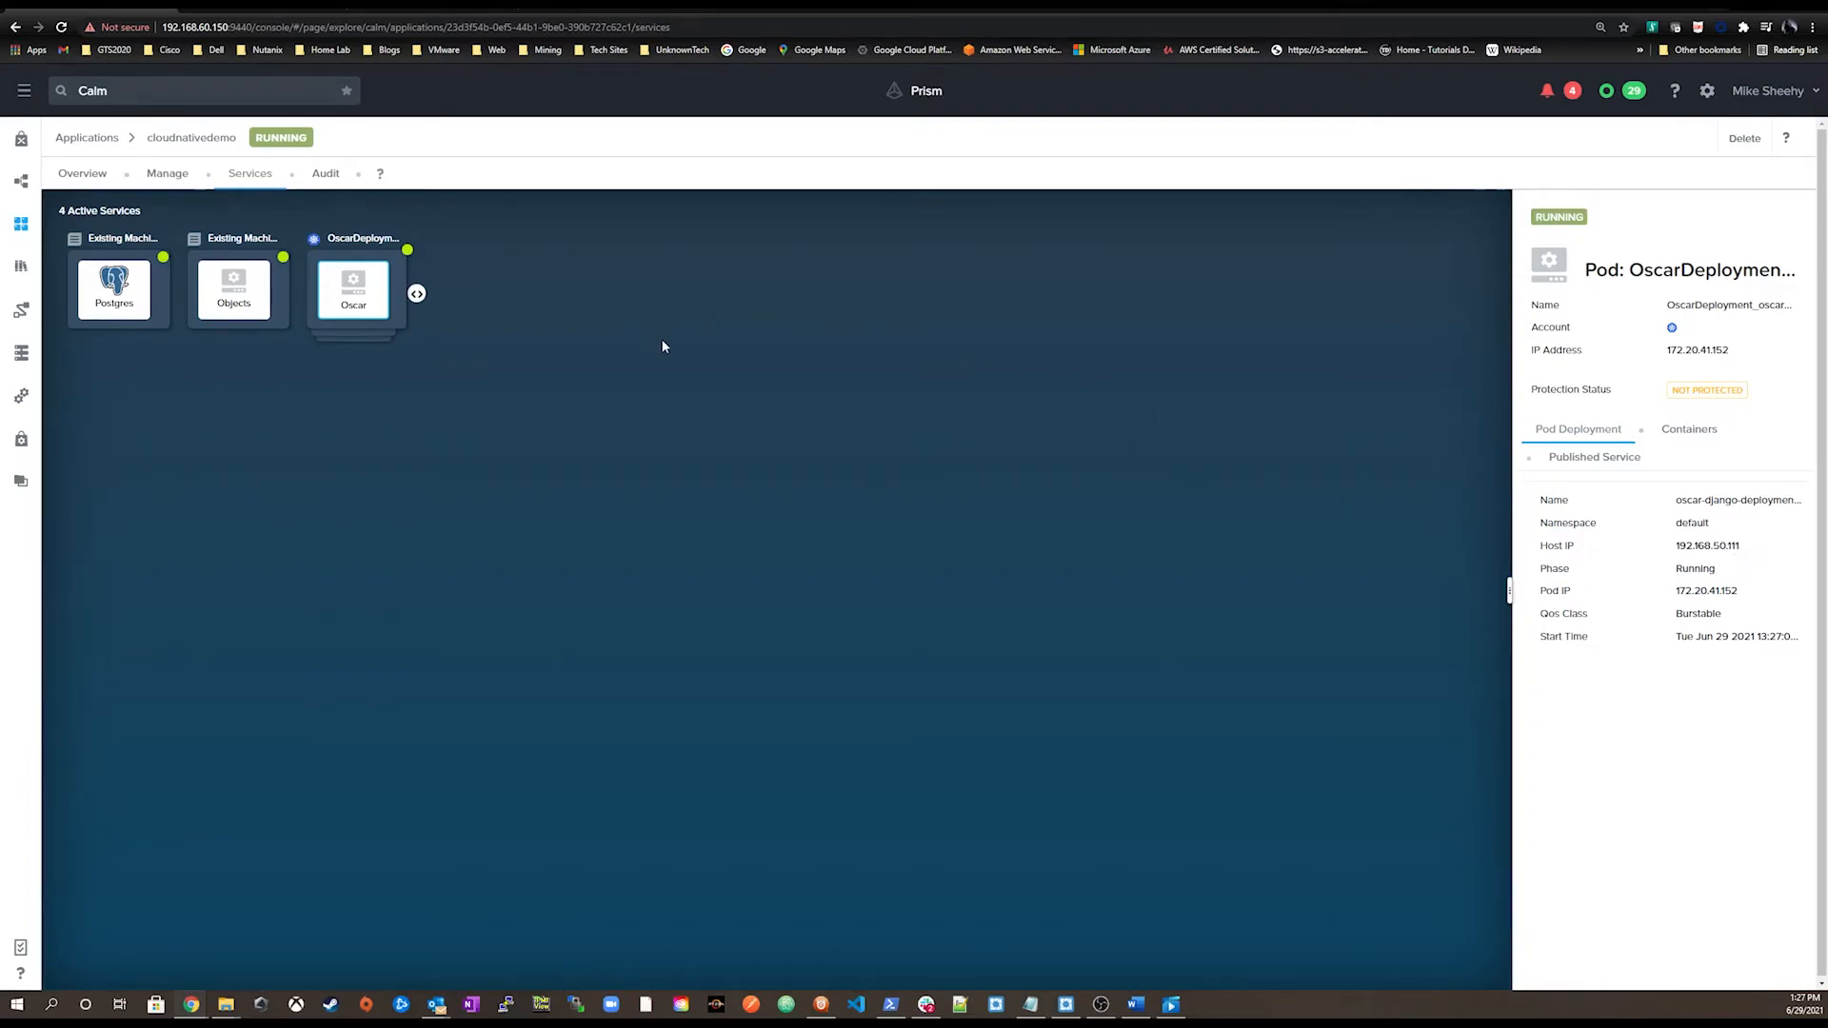
Step: Expand the Provision K8s Service output under Publish Service Create in the Create action and find the service's node port
left_click(174, 179)
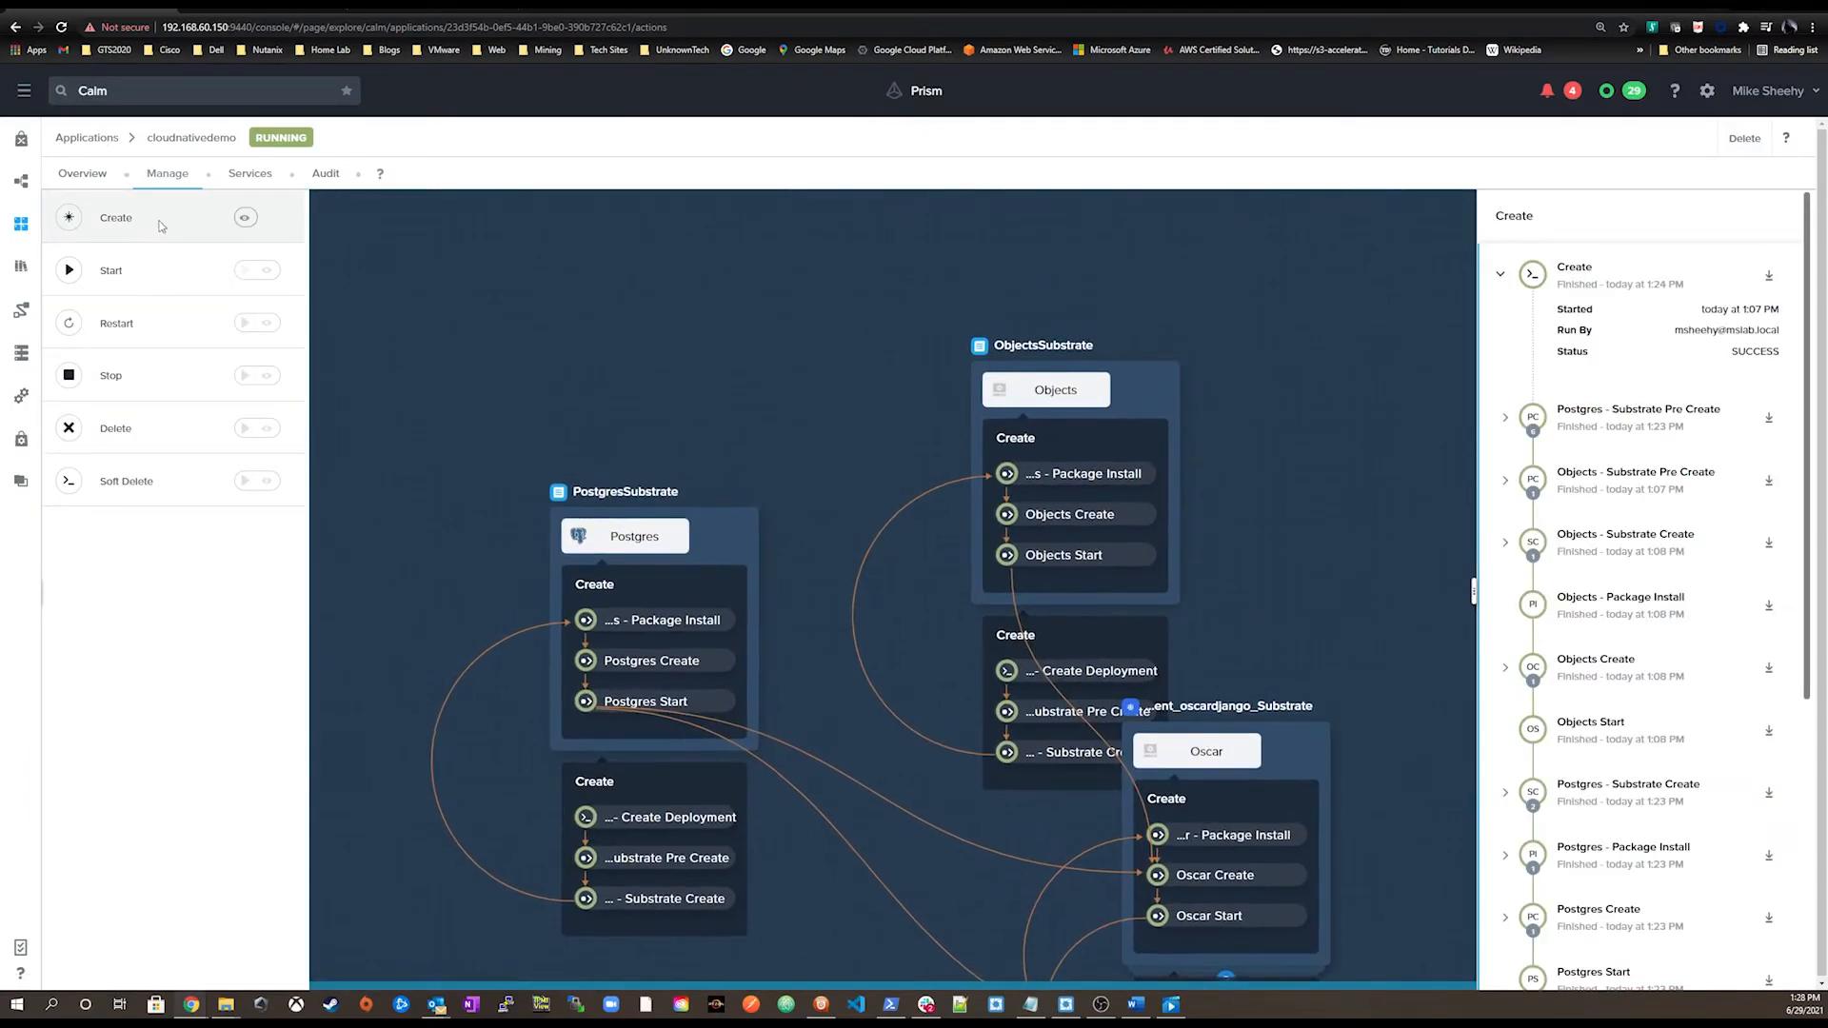
scroll(1577, 617, "down", 5)
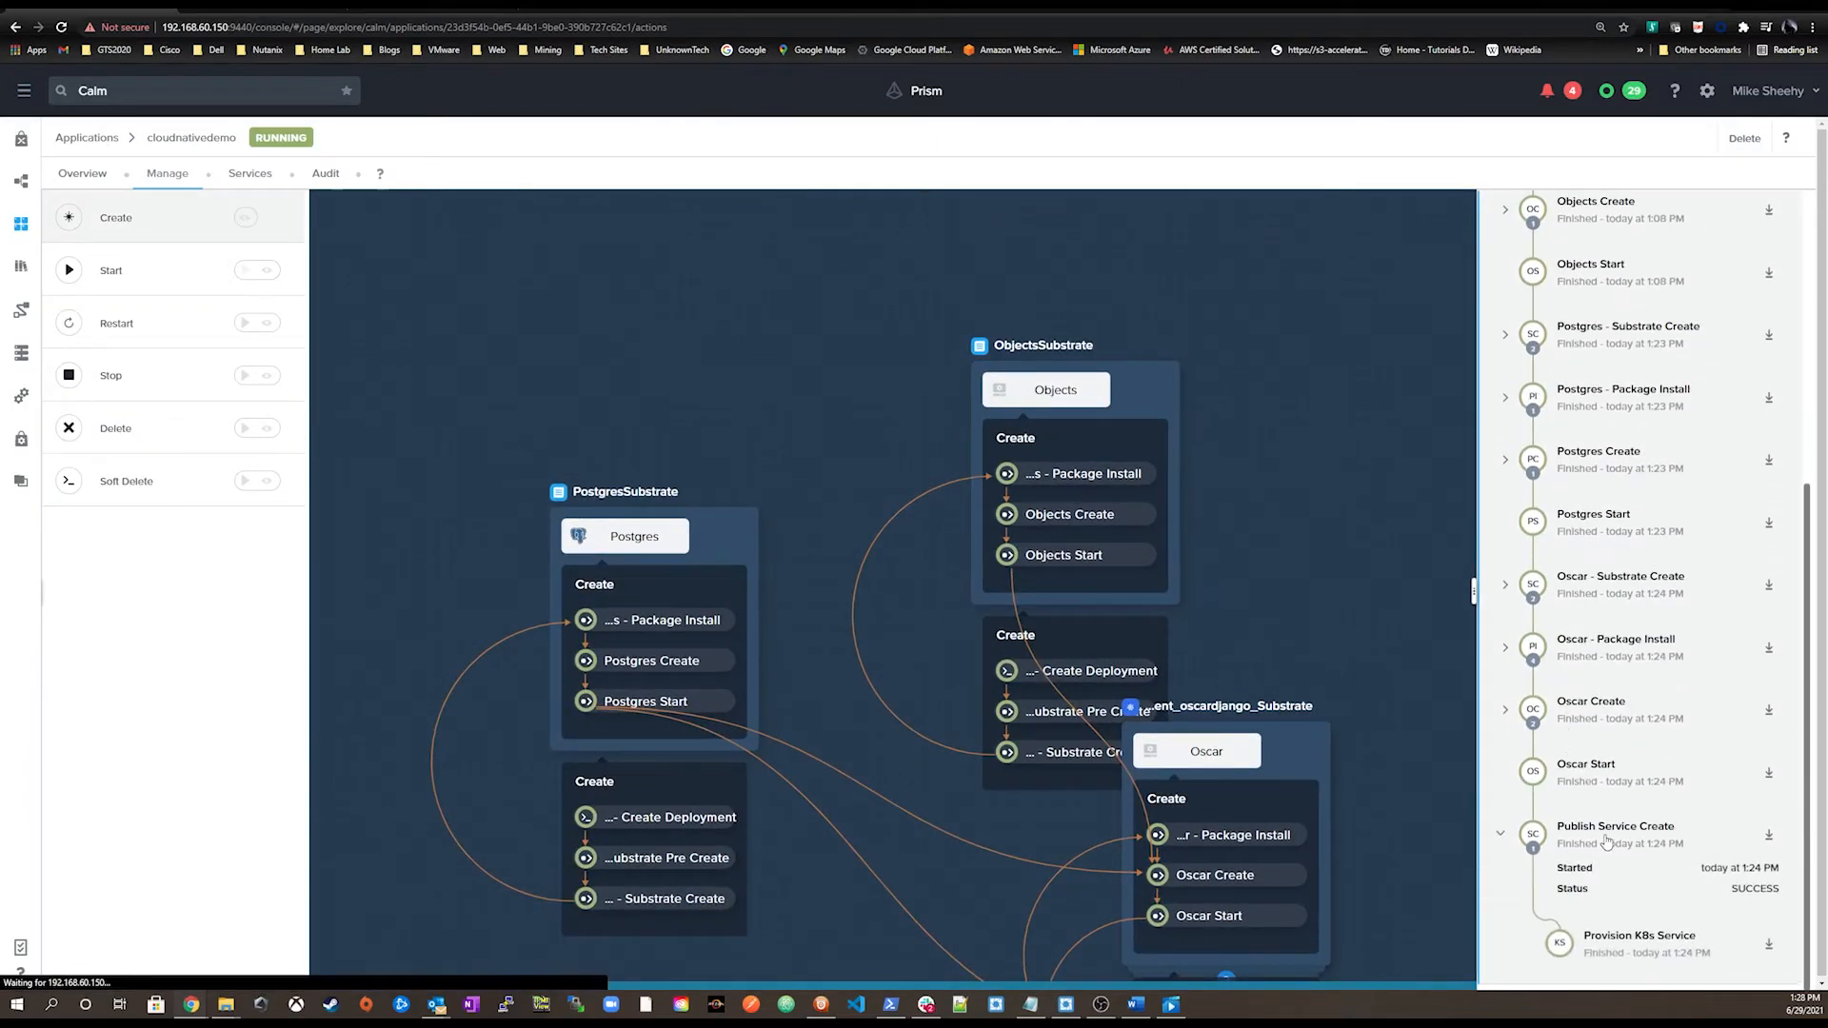
left_click(1640, 938)
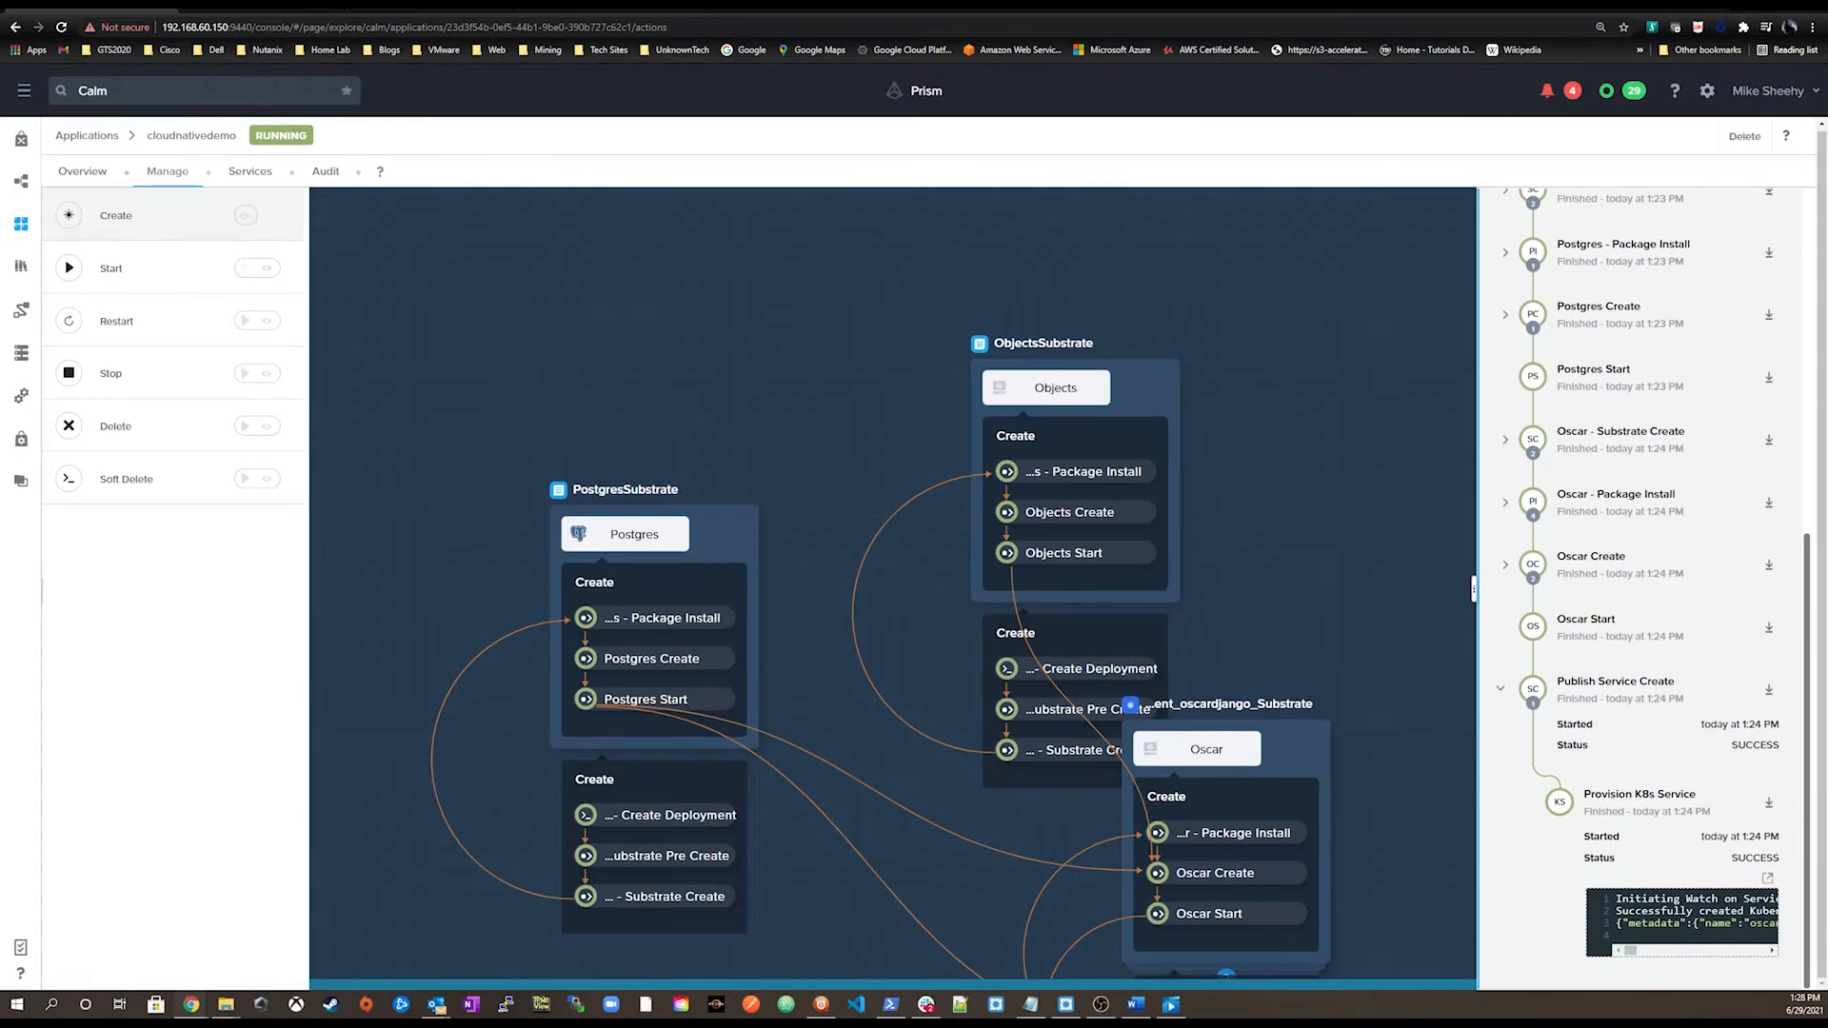
left_click(1767, 878)
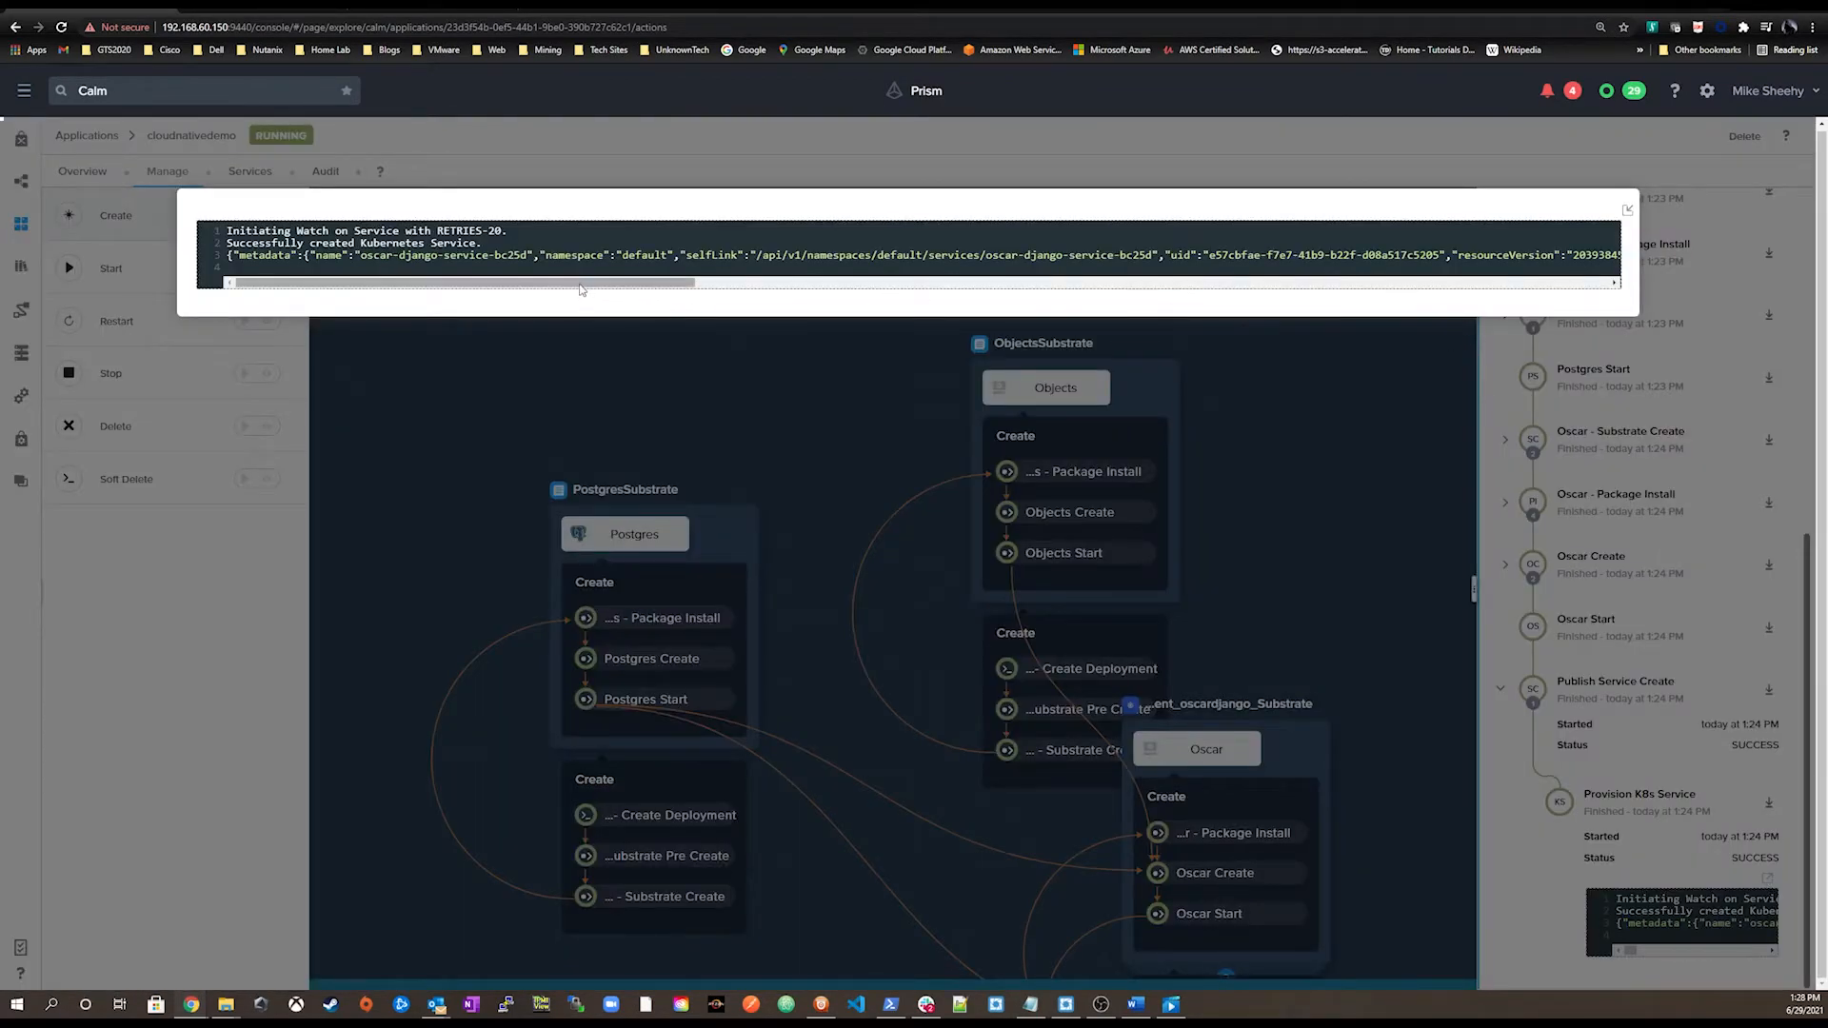
left_click_drag(573, 286, 1207, 298)
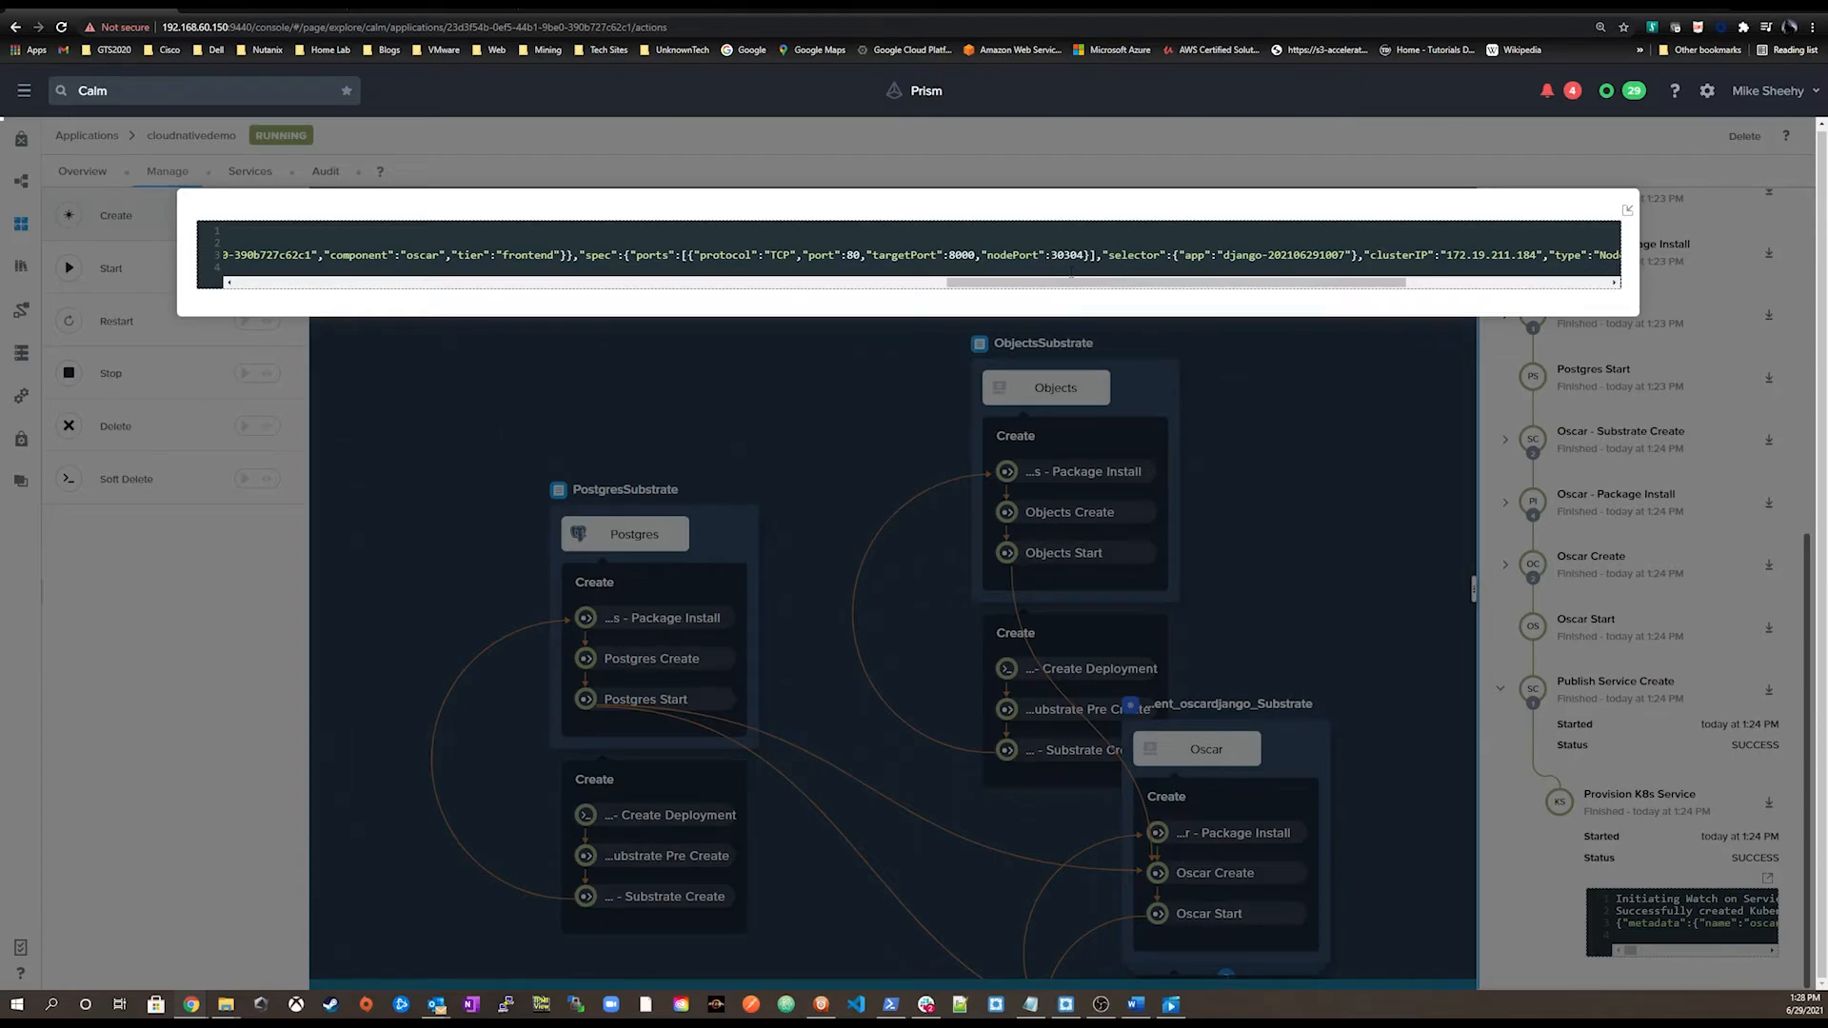
Step: Load the deployed Oscar shop at 192.168.50.111:30304 in a new browser tab
left_click(702, 11)
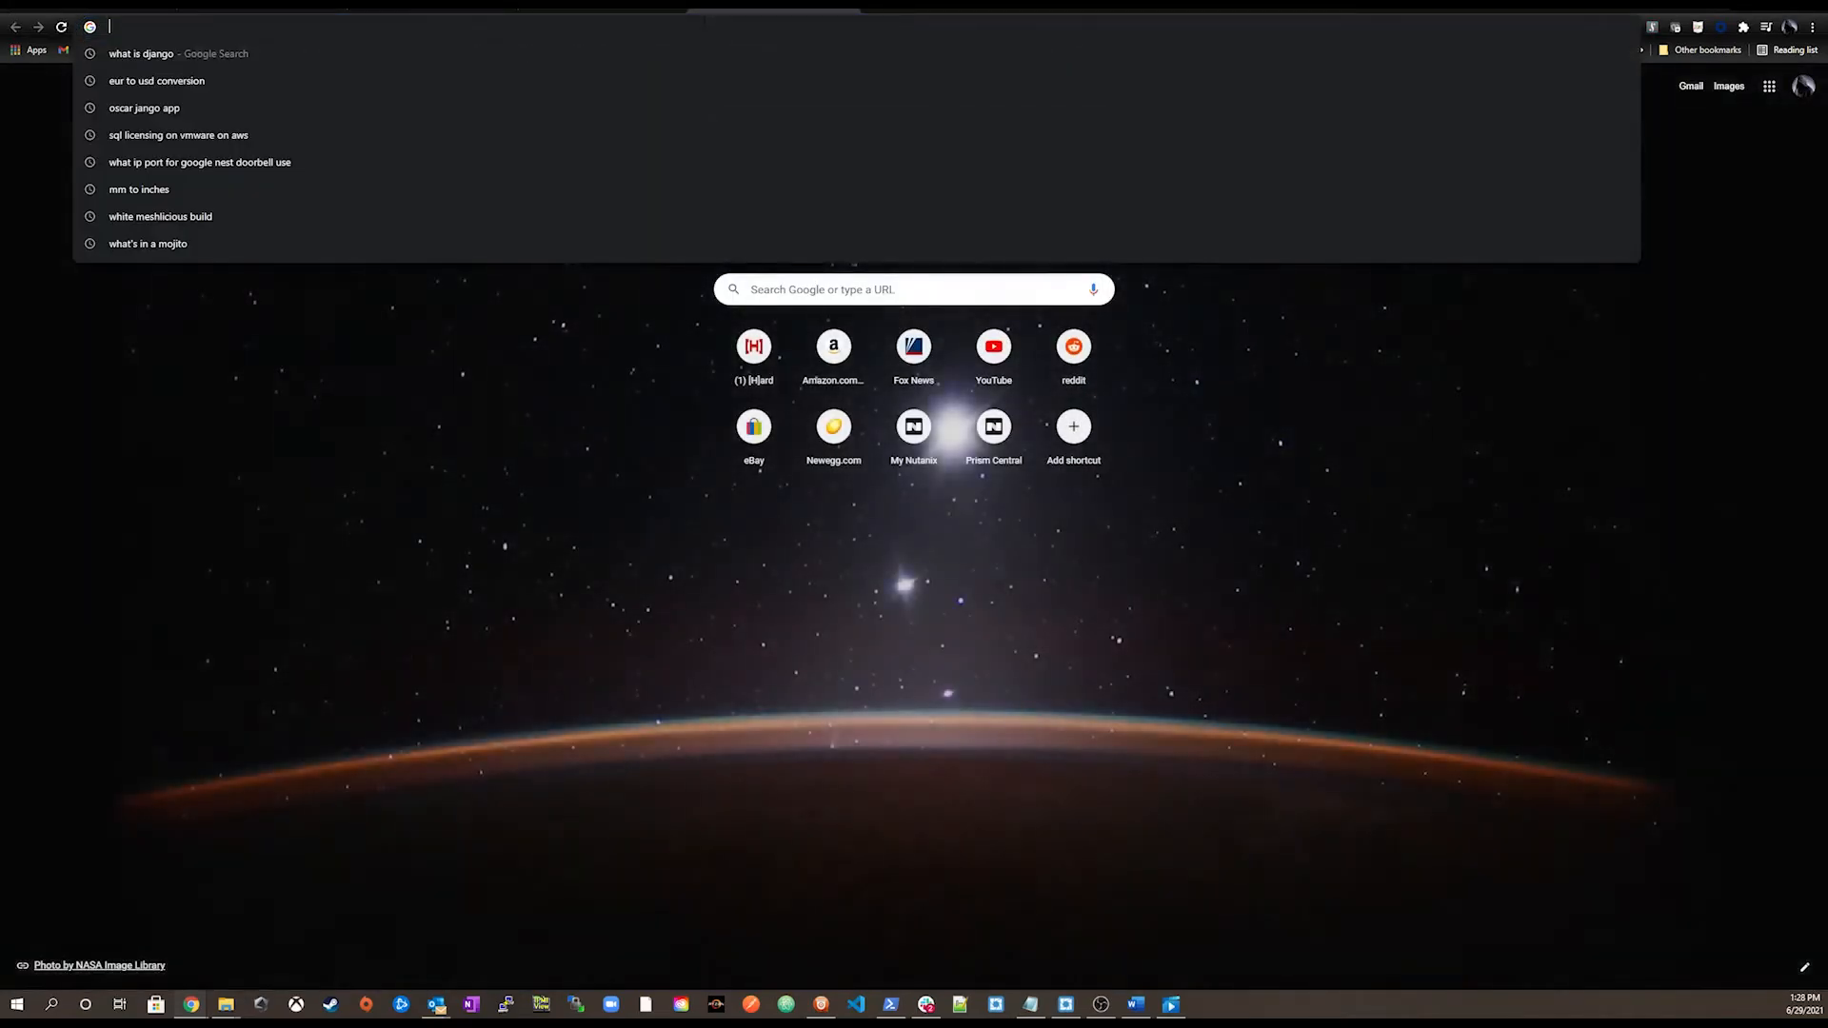
type("192.")
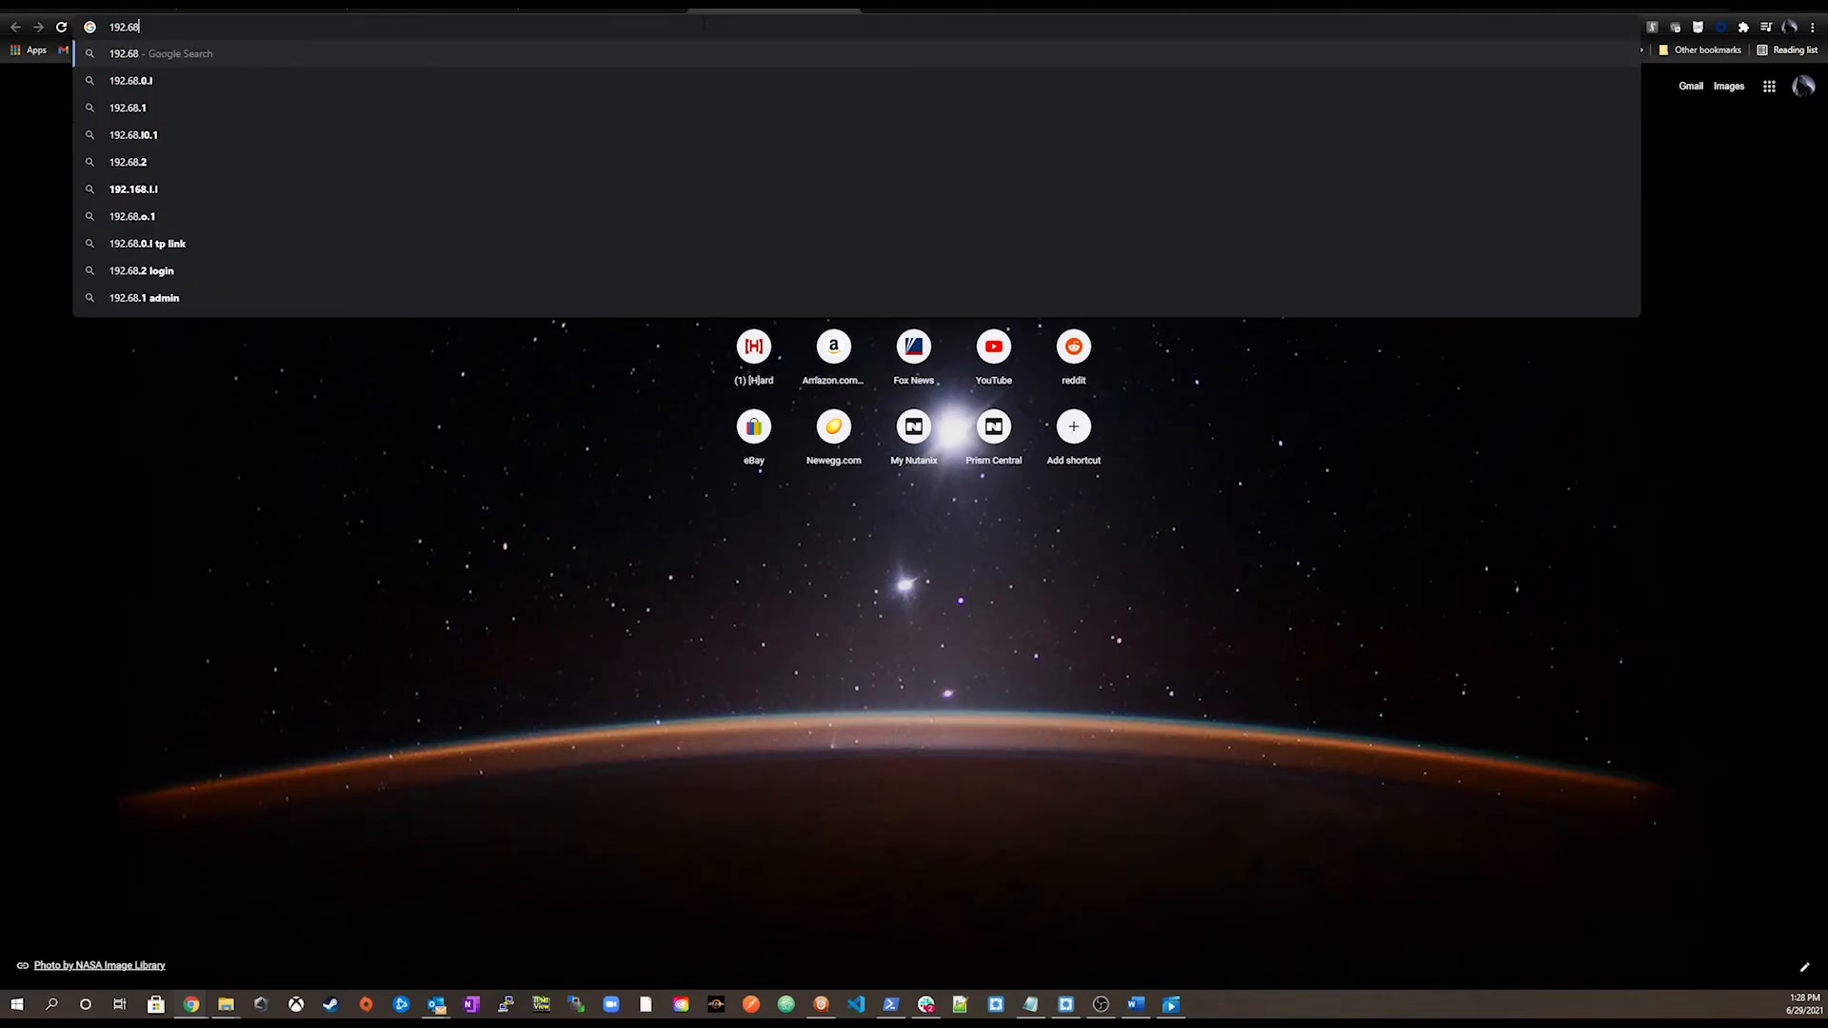
type("168.50.1")
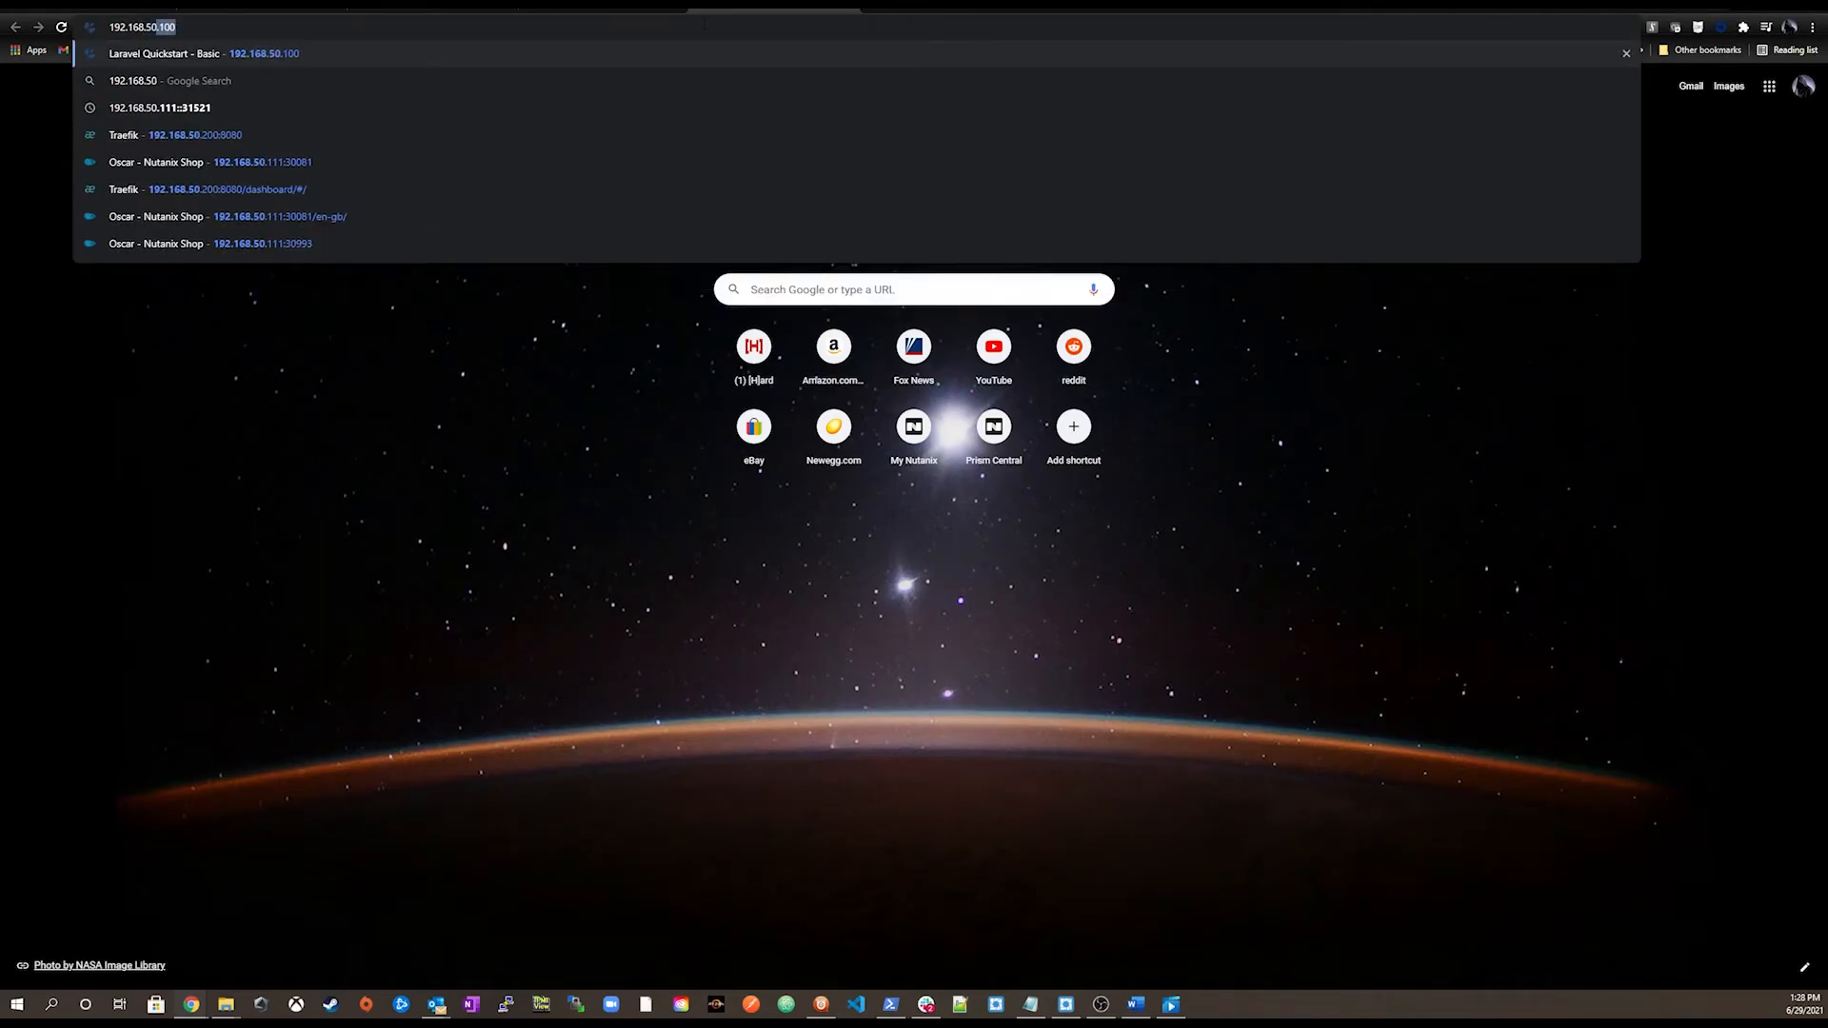
type("11:30304")
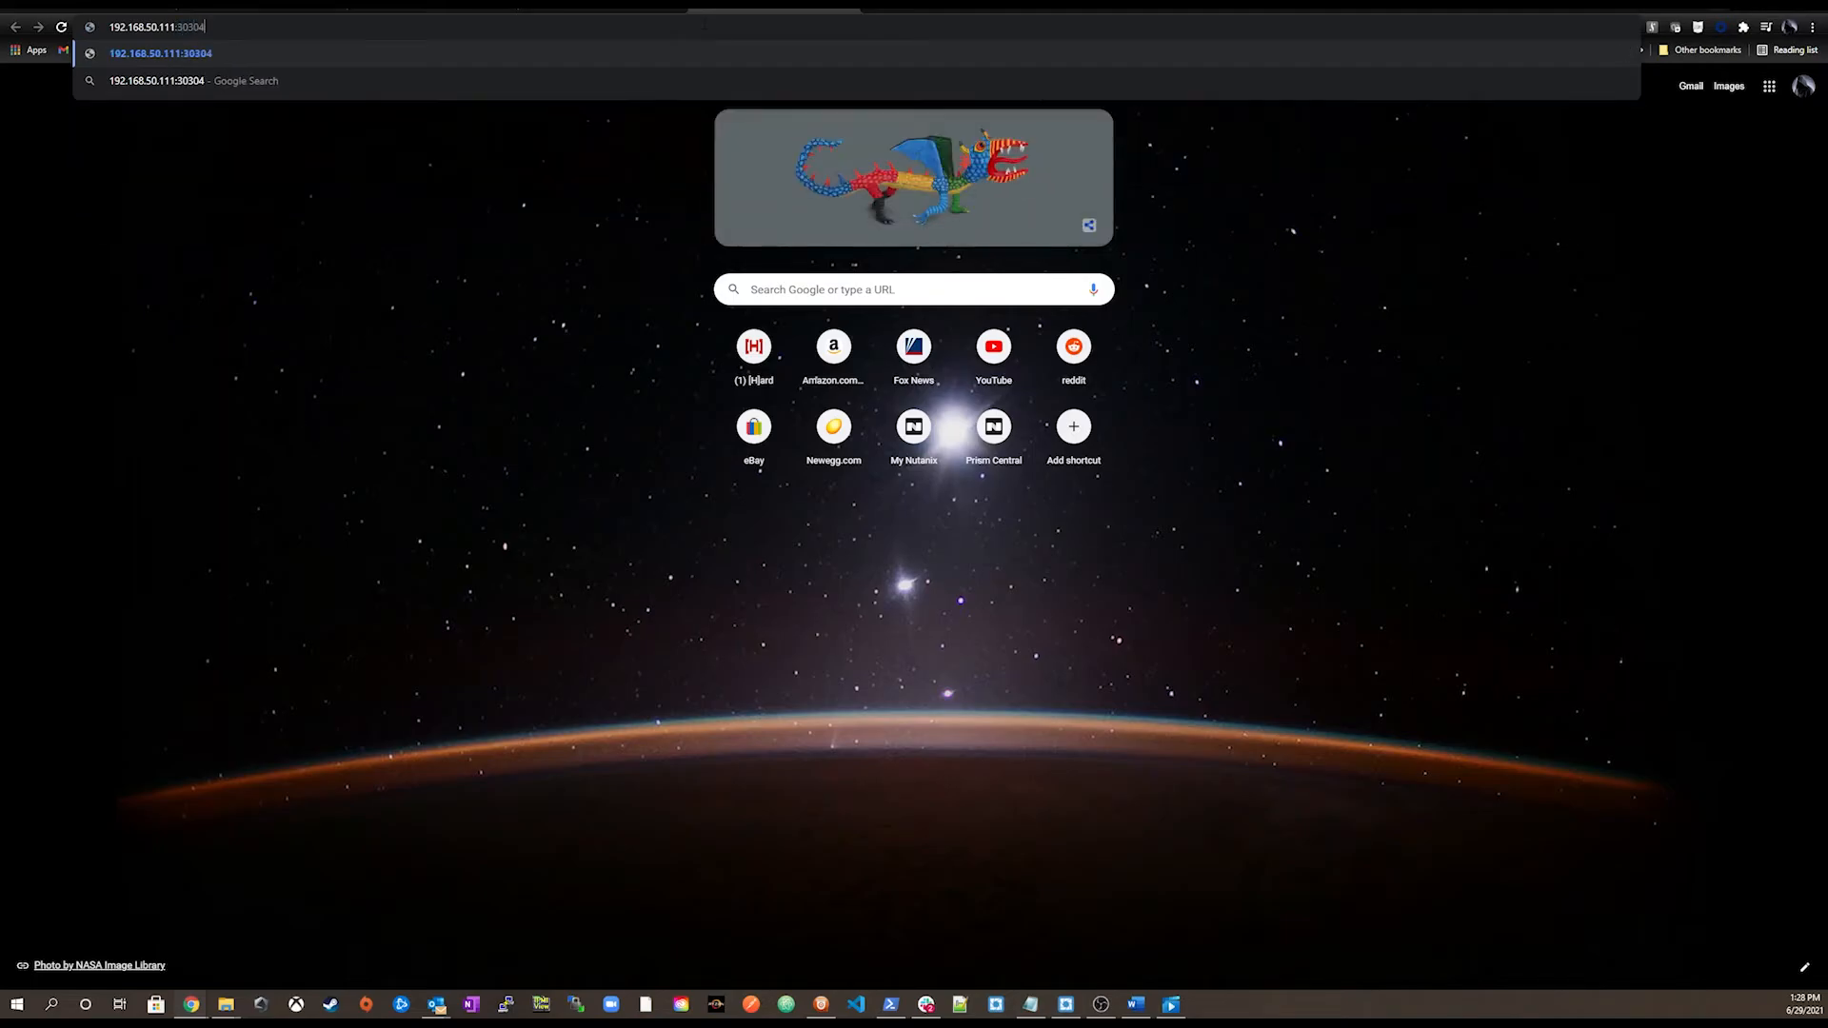
key("Return")
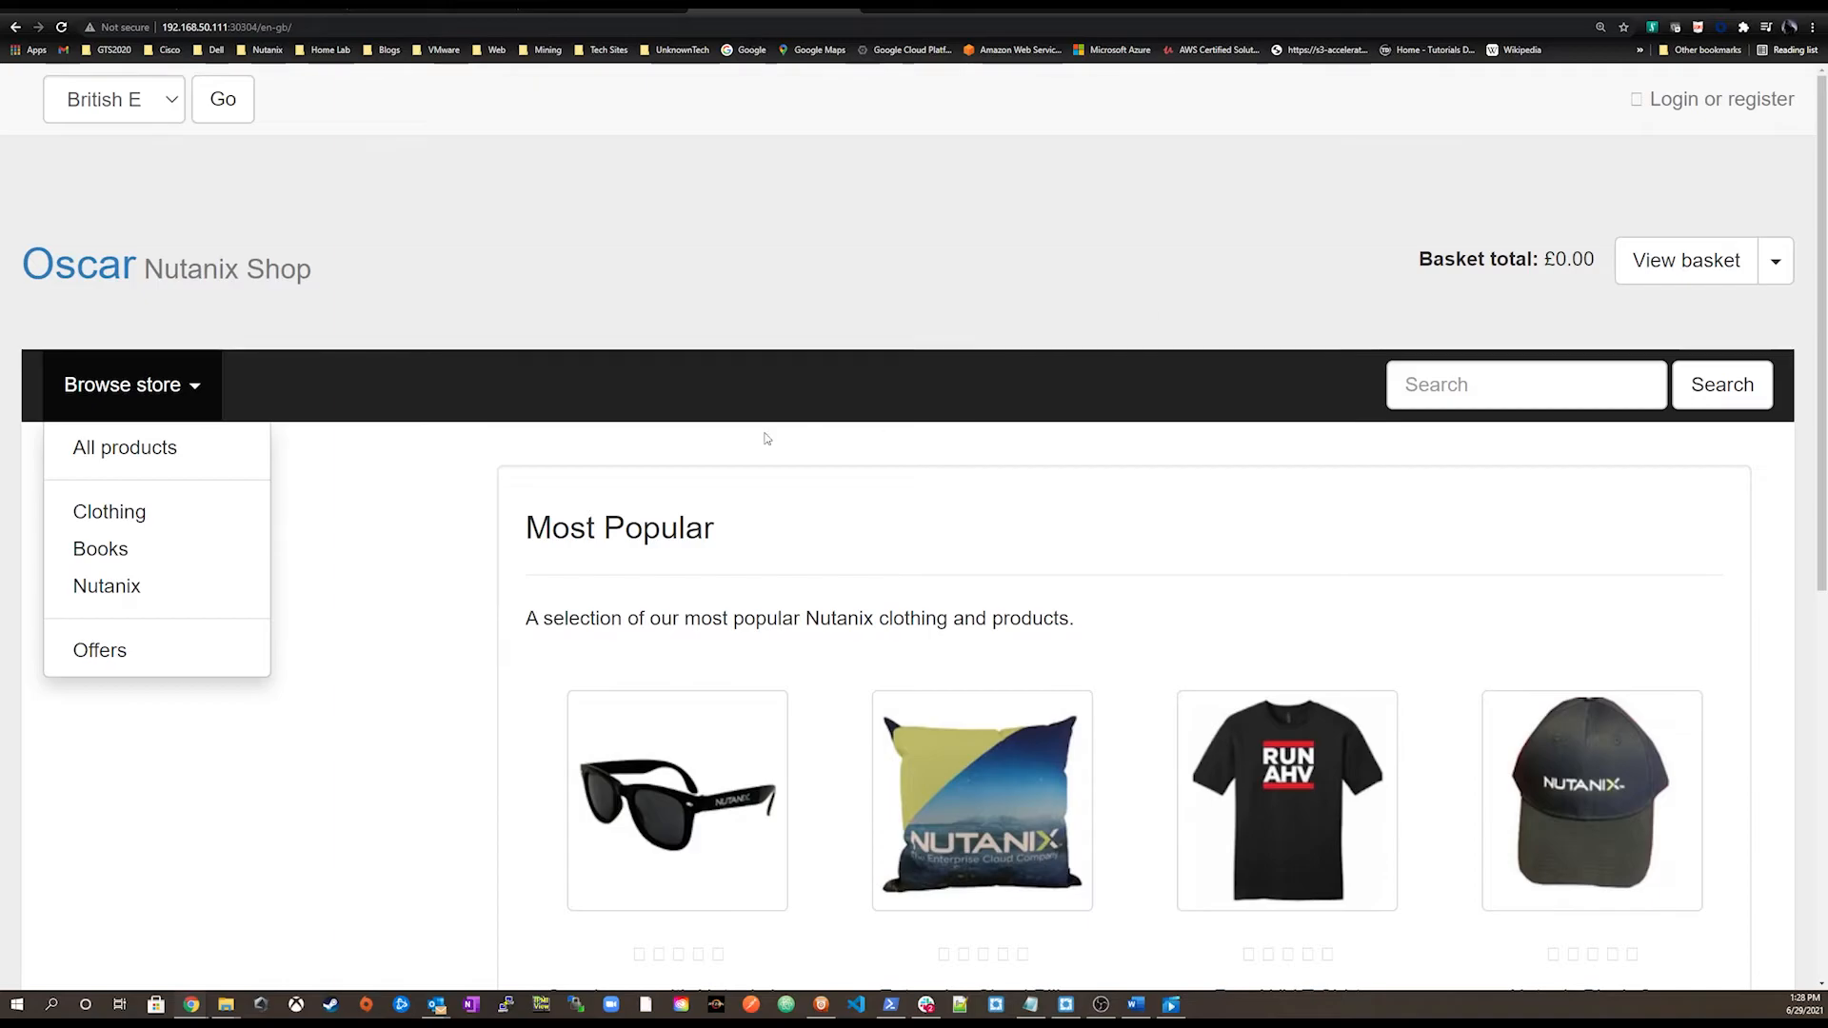
Step: Shrink the shop page to 125% and browse the full product catalogue
key("ctrl+minus")
key("ctrl+minus")
key("ctrl+minus")
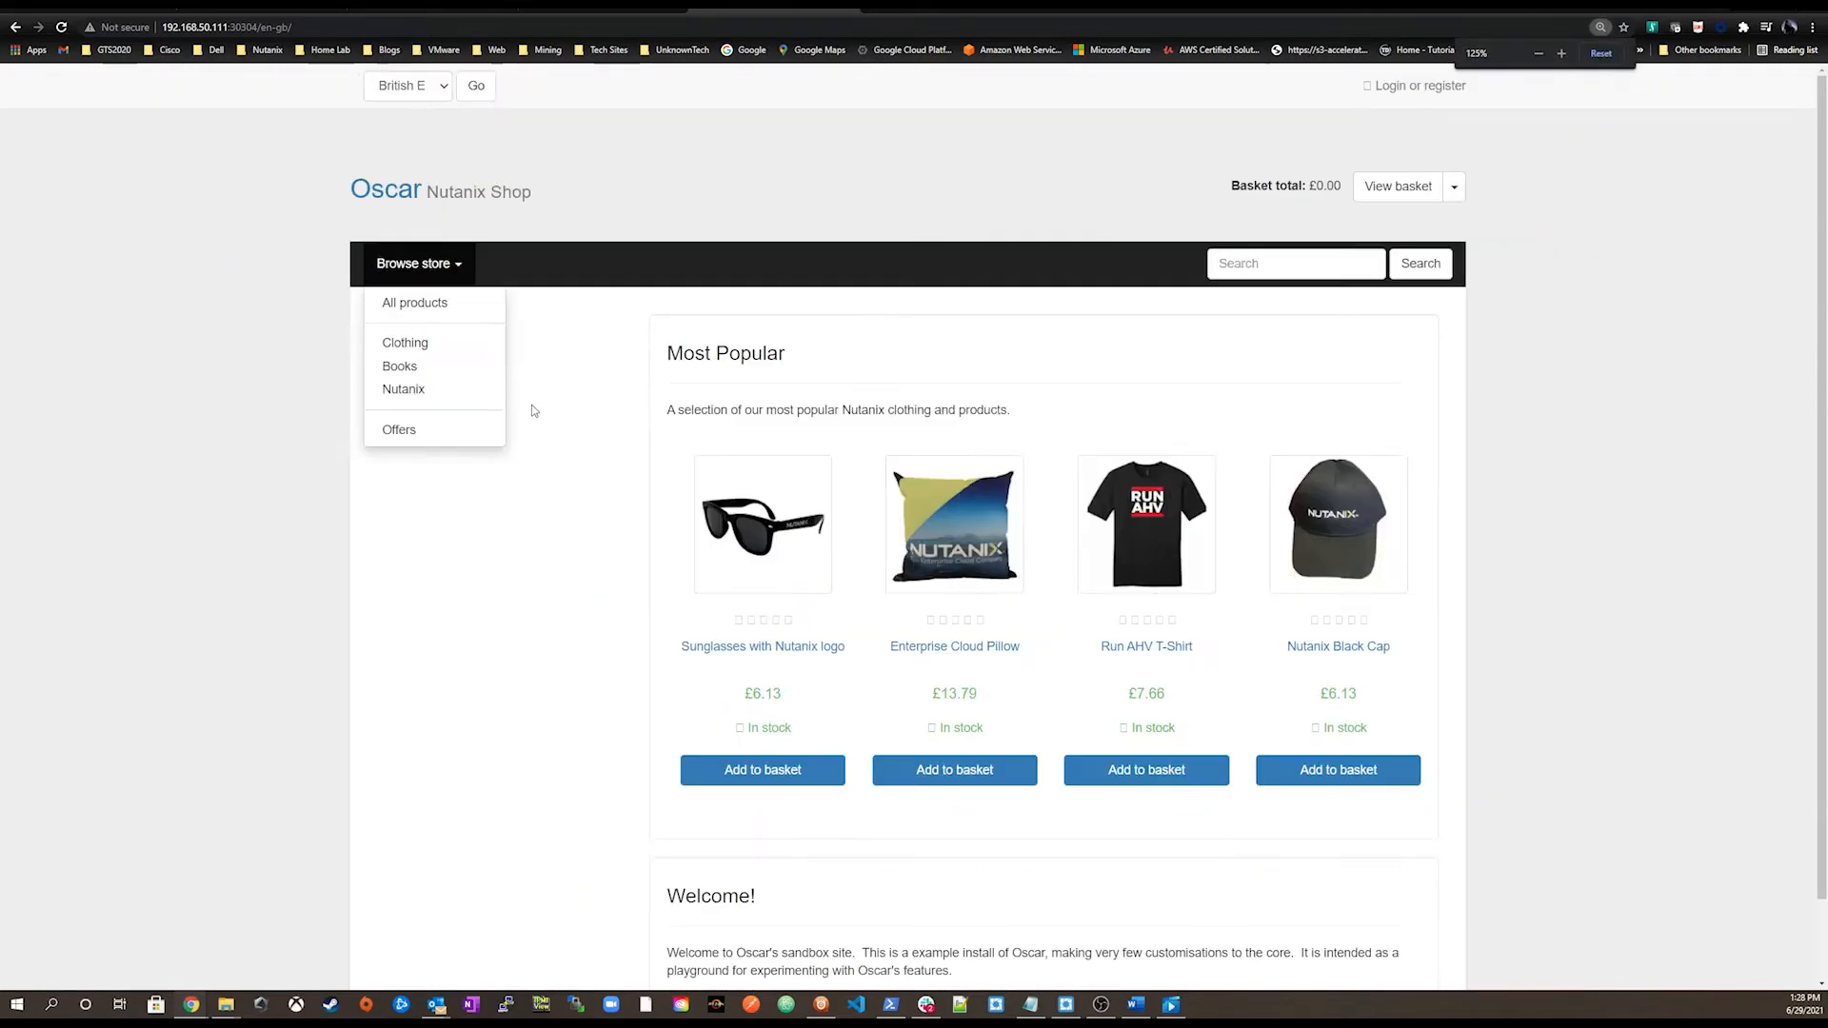
left_click(415, 308)
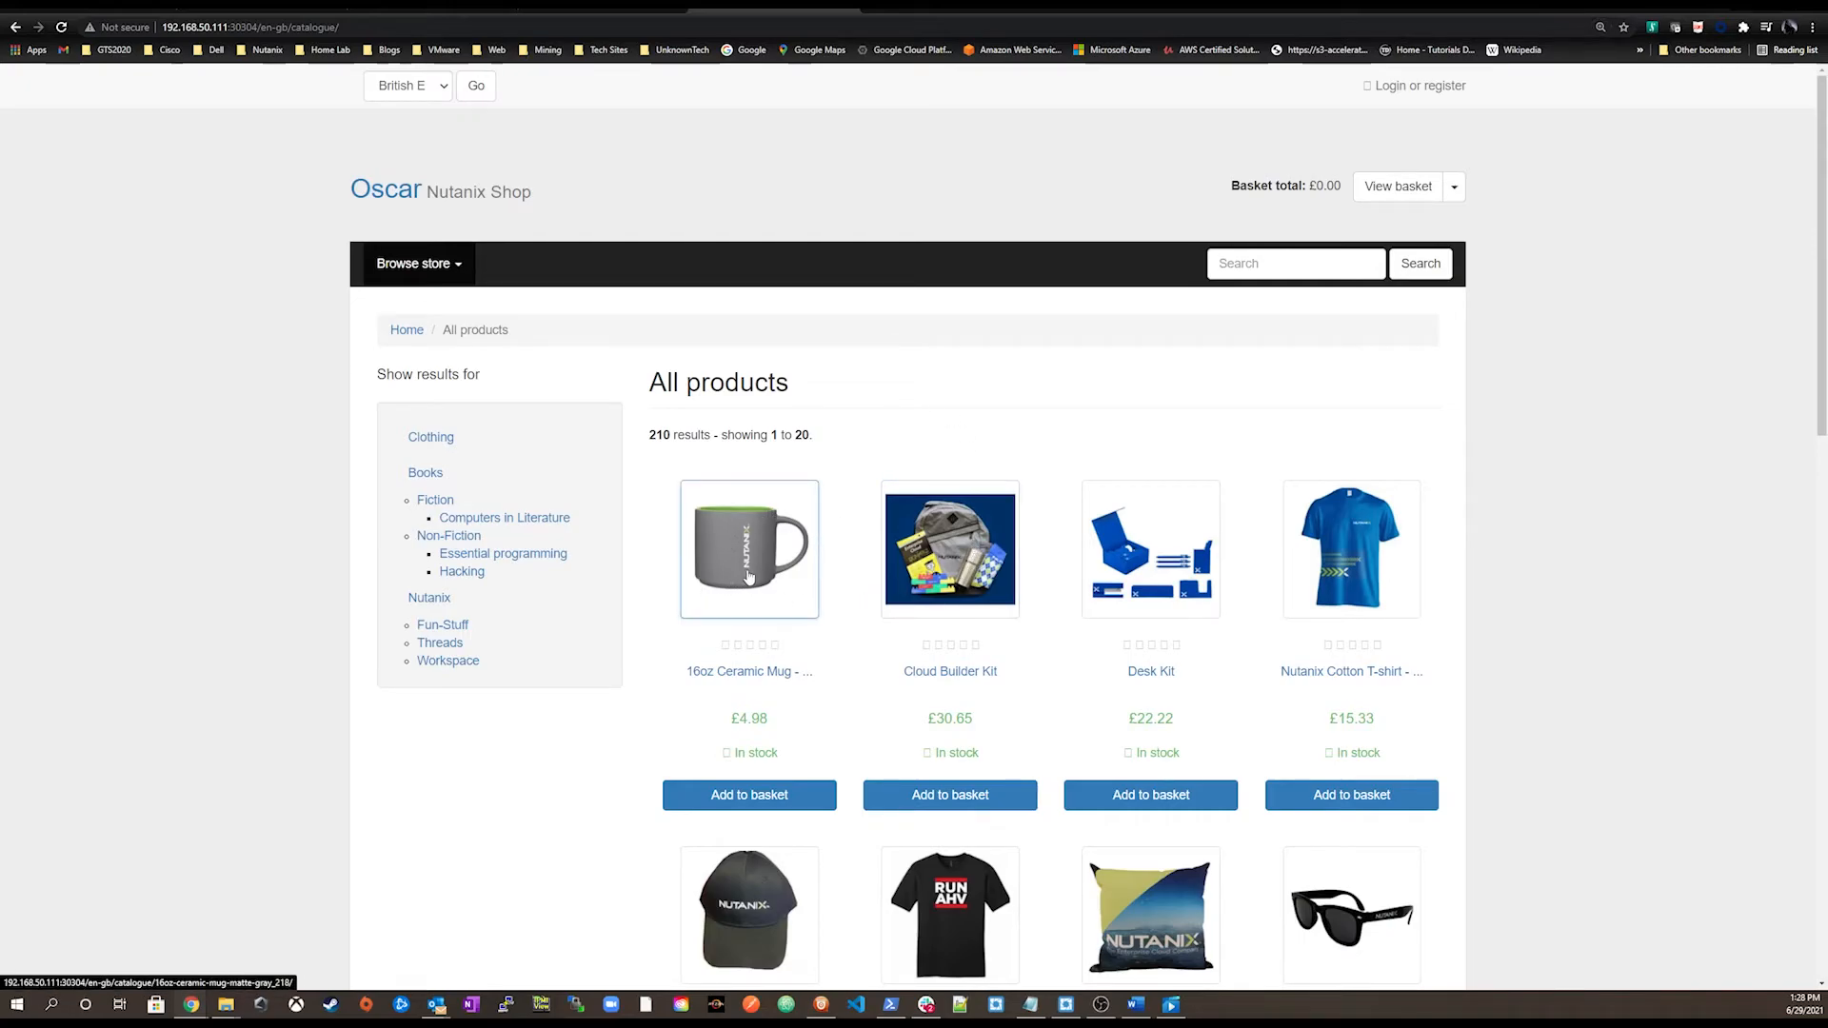
scroll(978, 571, "down", 3)
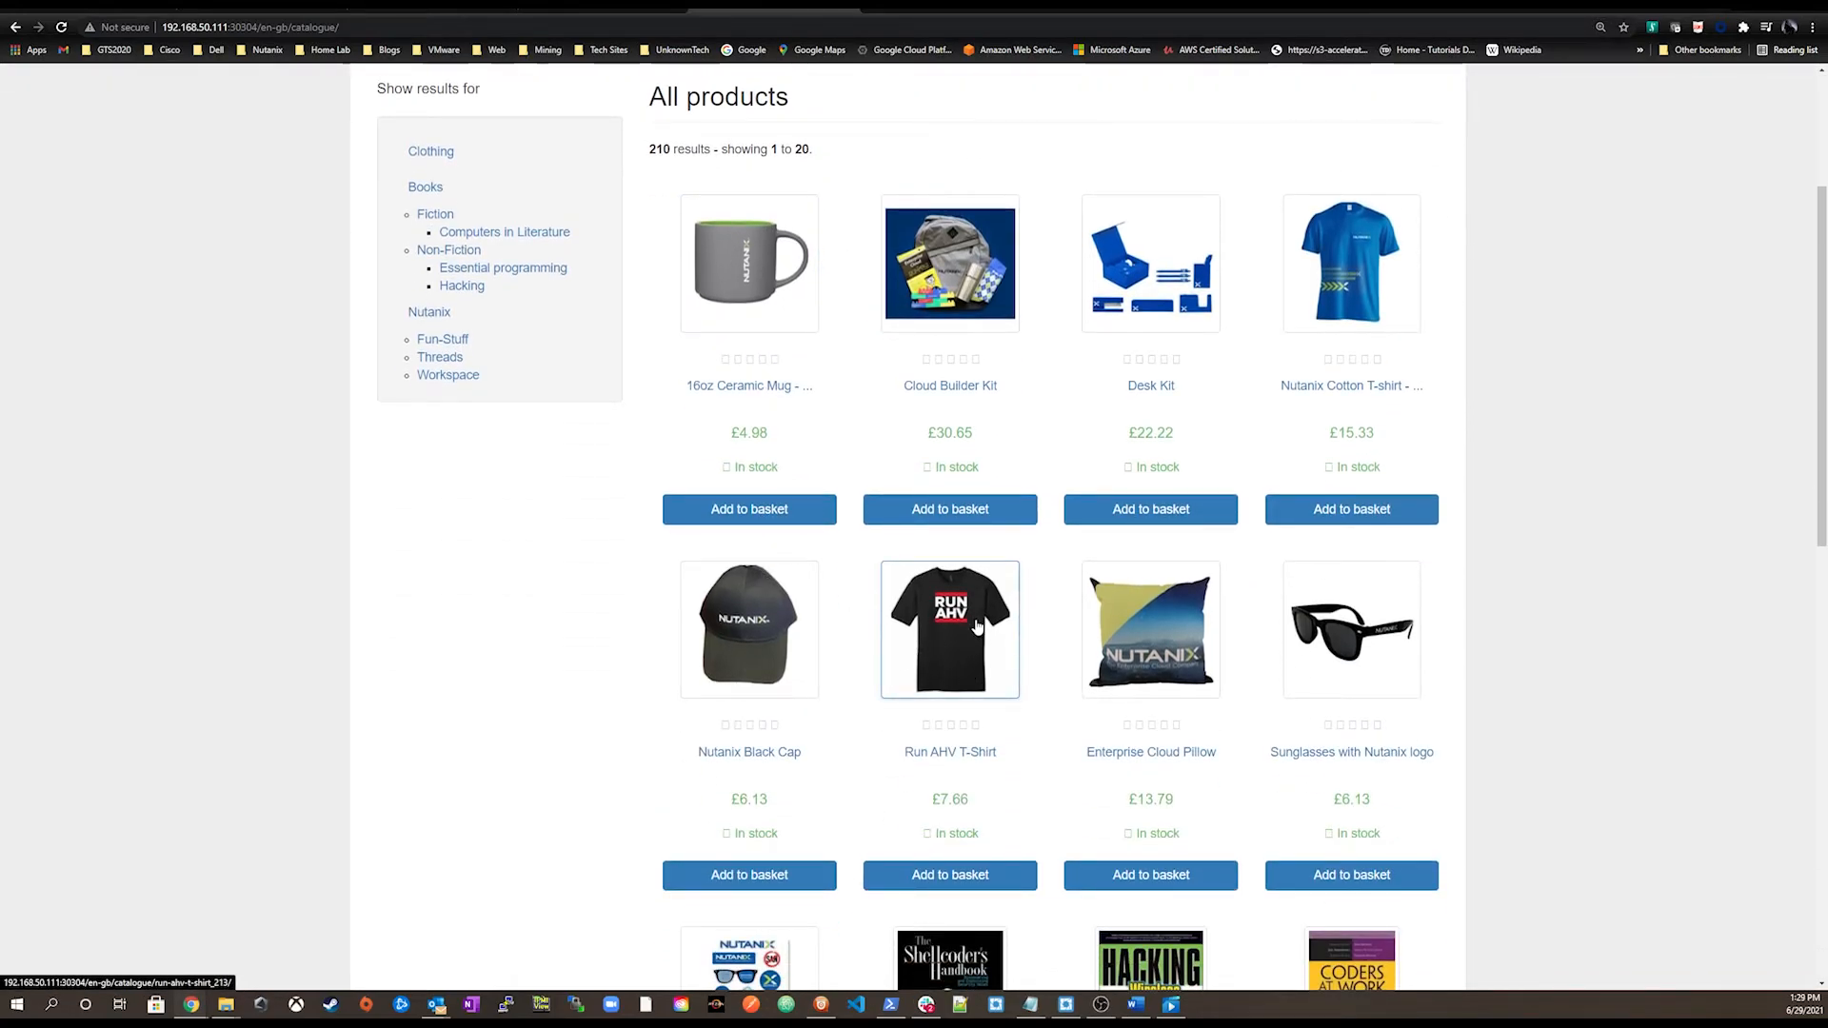
scroll(893, 633, "up", 3)
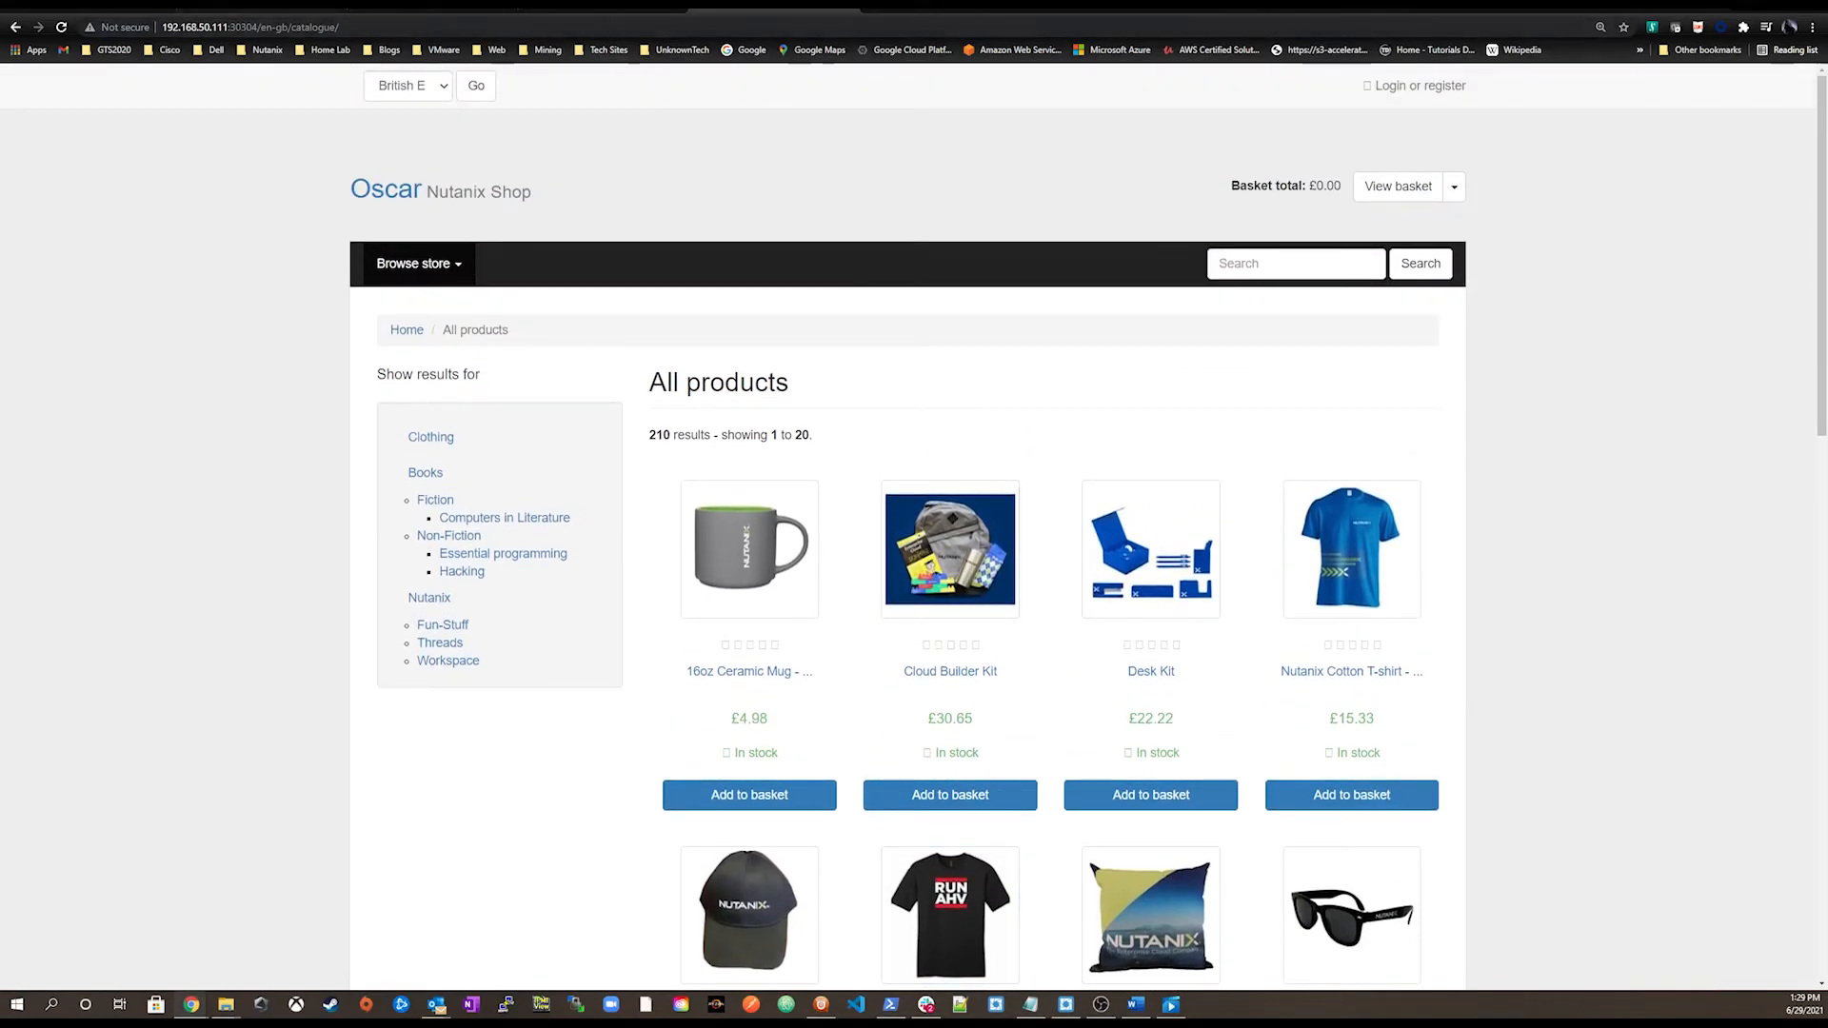
Step: Return to the cloudnativedemo application in Calm and close the enlarged Provision K8s Service output
left_click(89, 7)
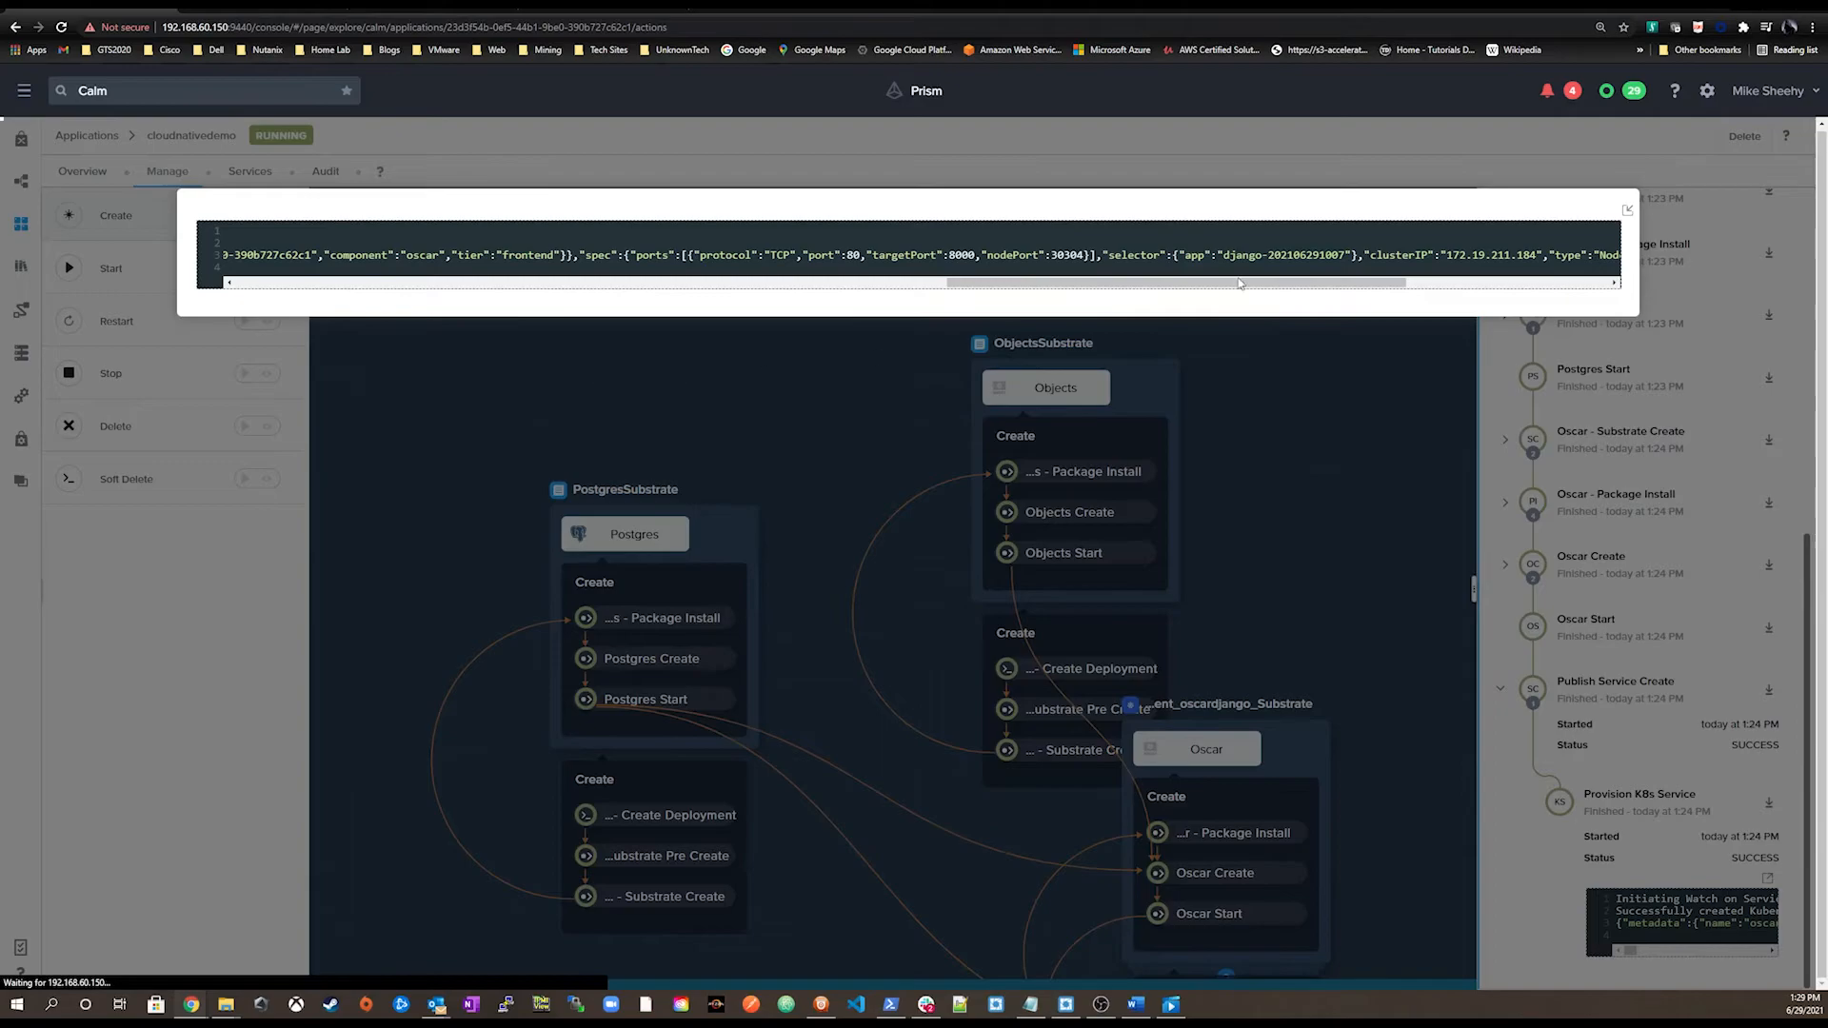
left_click(1627, 212)
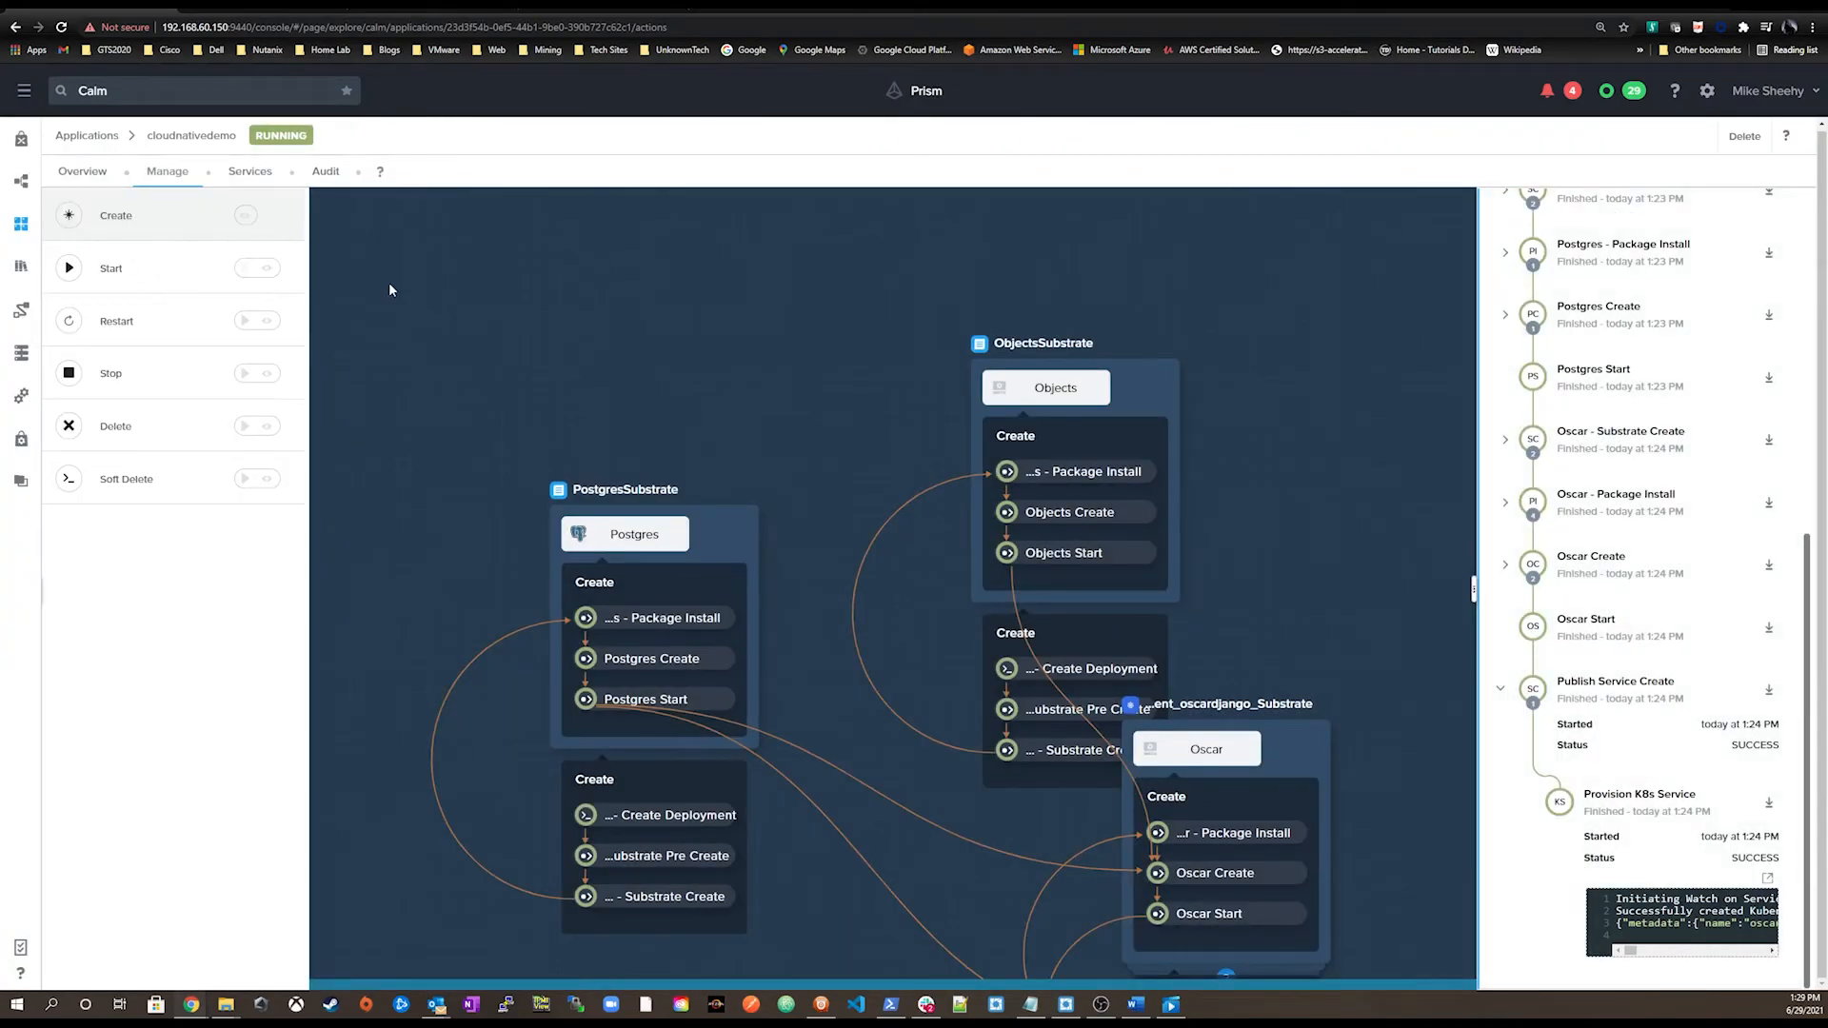
left_click_drag(389, 290, 383, 253)
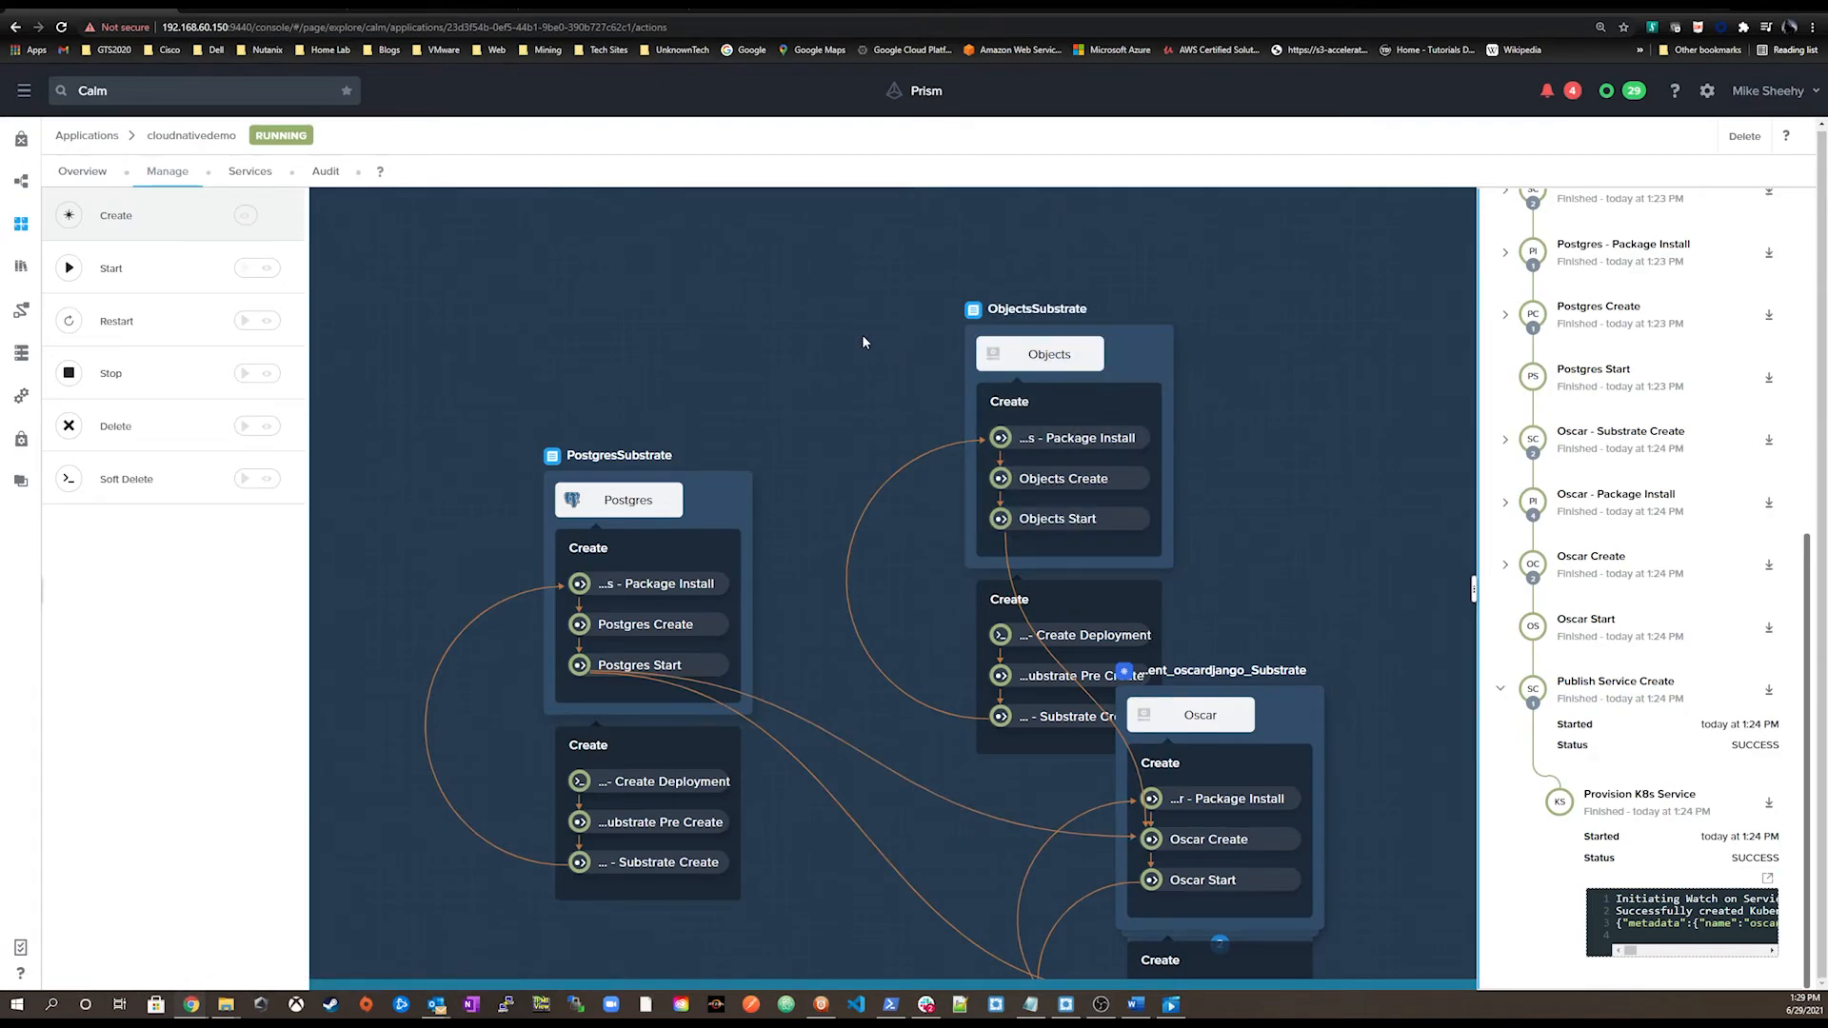
Step: Switch to Nutanix Objects and review the cloudnativedemo bucket's properties and the tiering endpoints of the empirevault object store
left_click(276, 8)
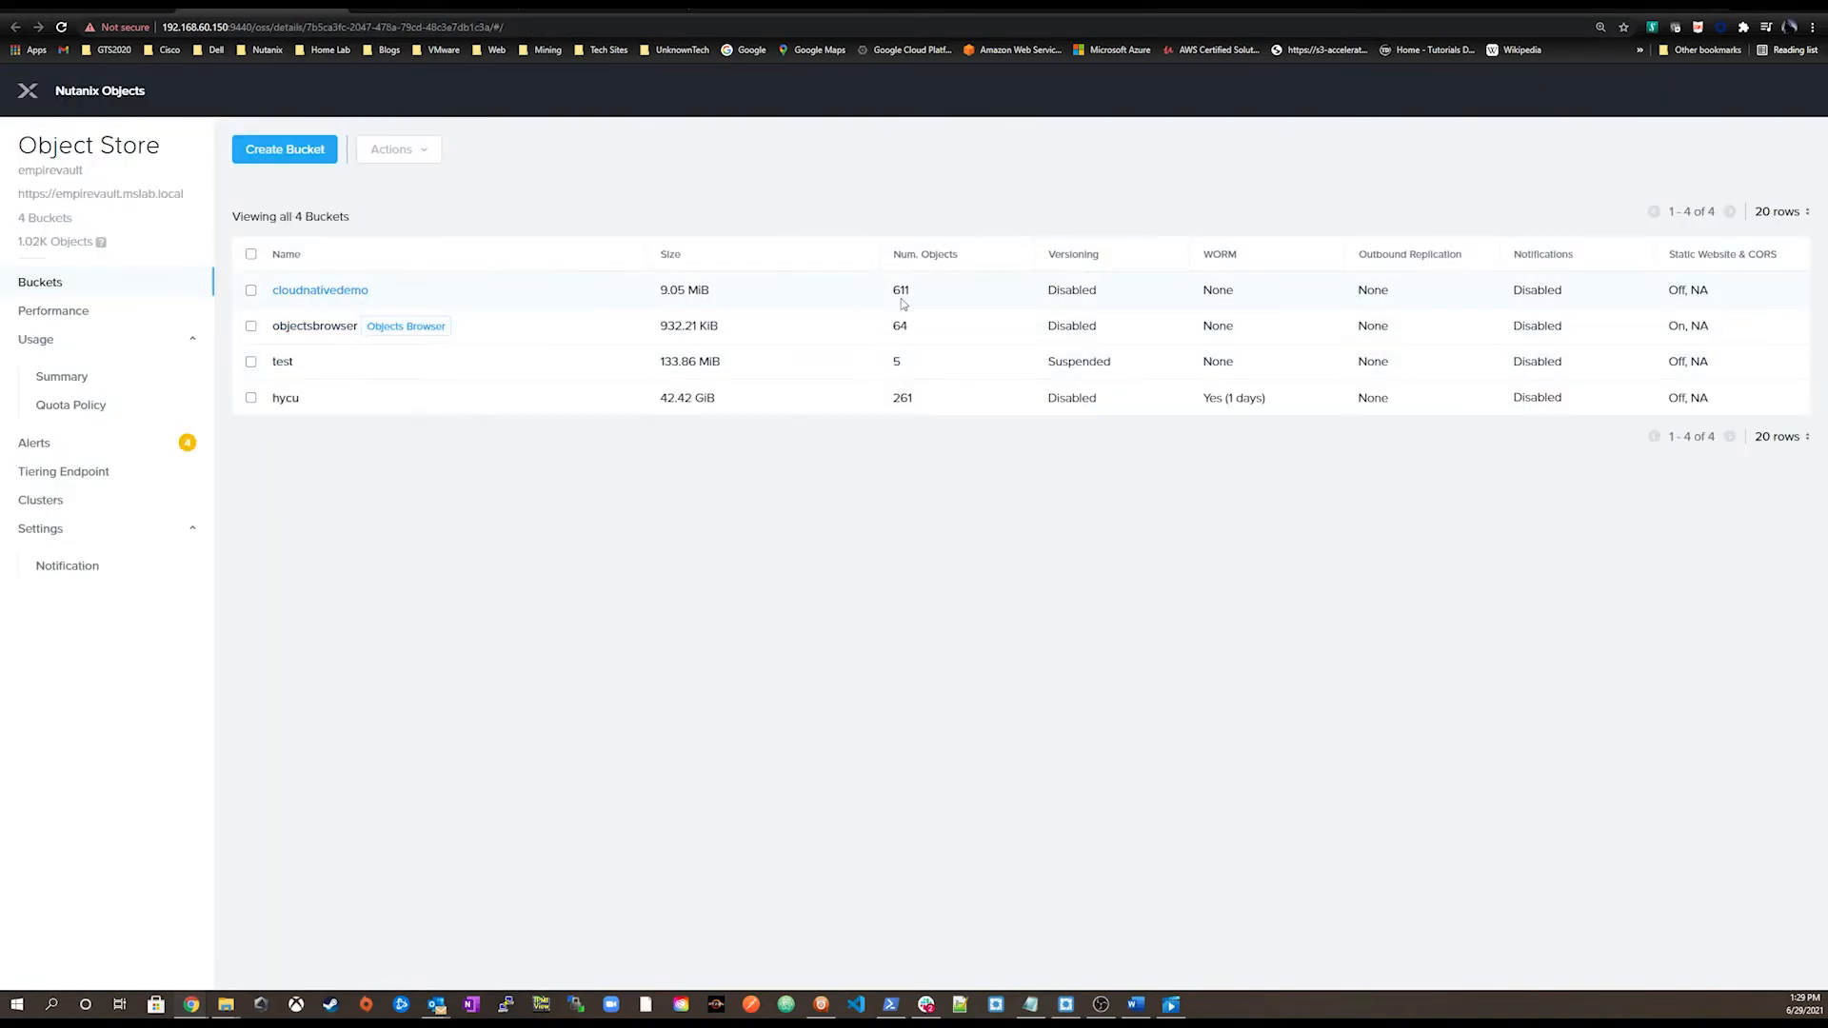
left_click(347, 297)
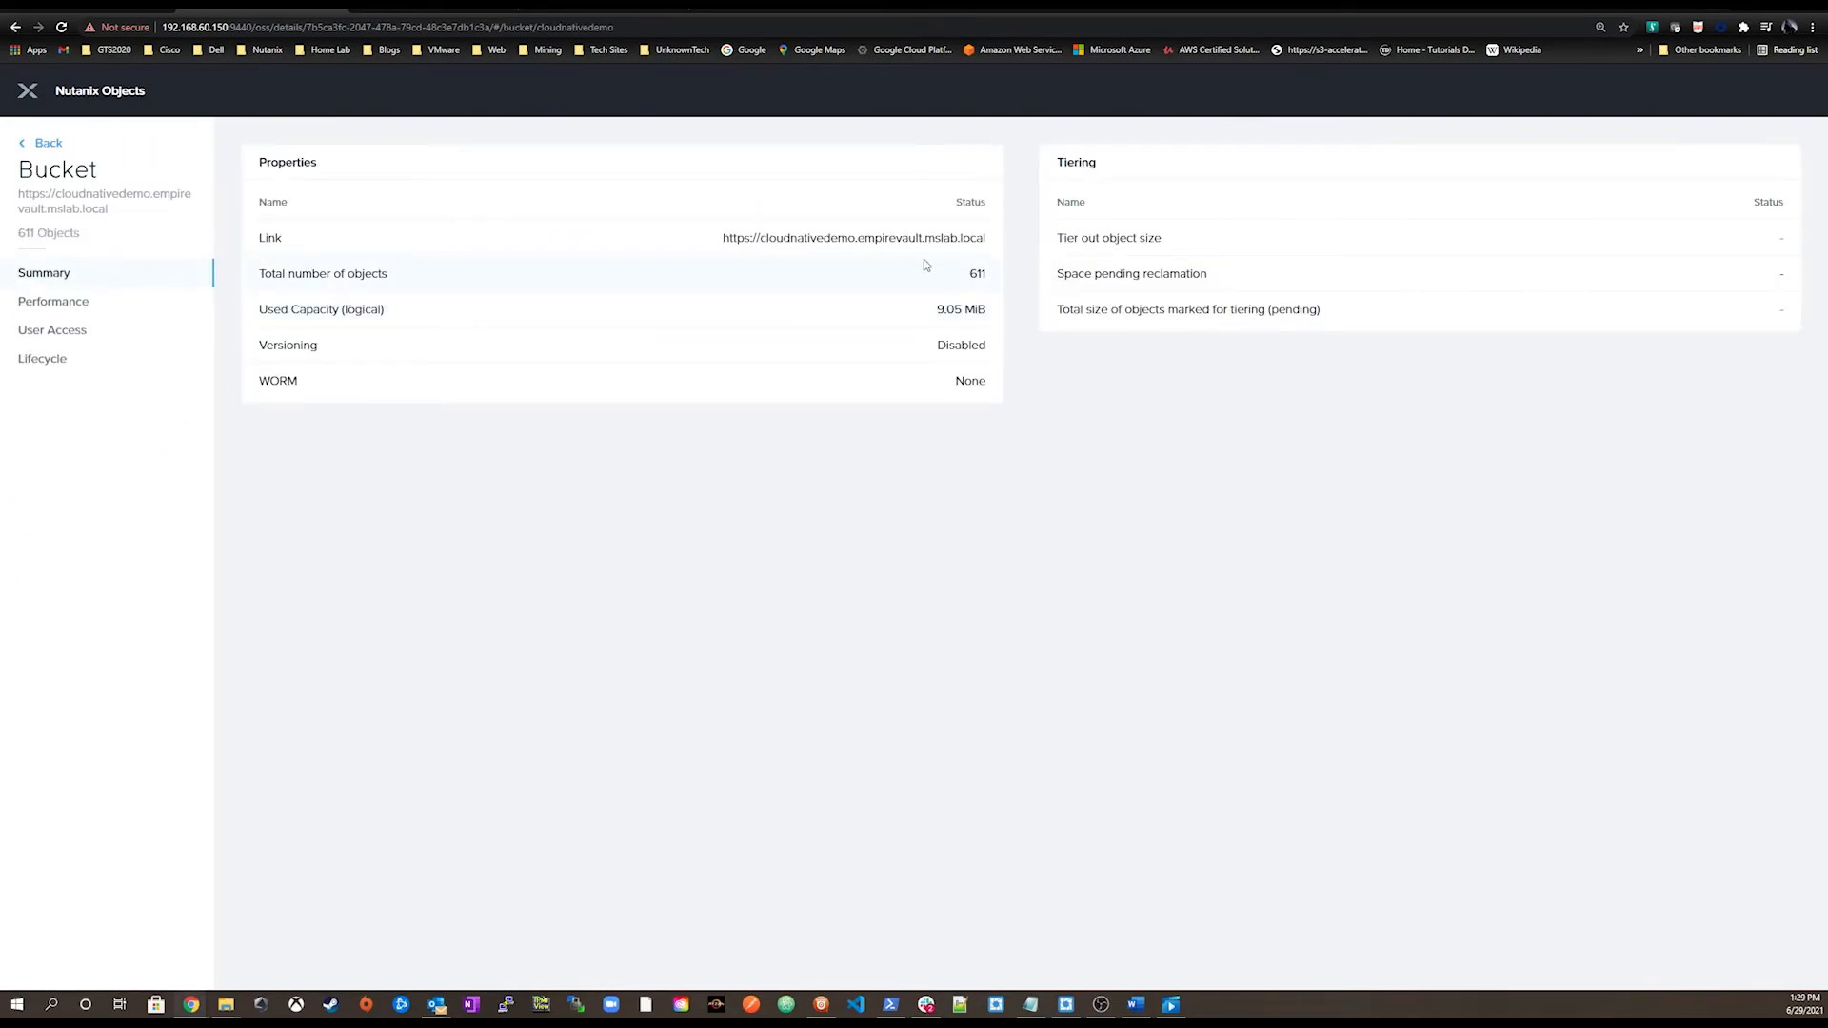
left_click(39, 145)
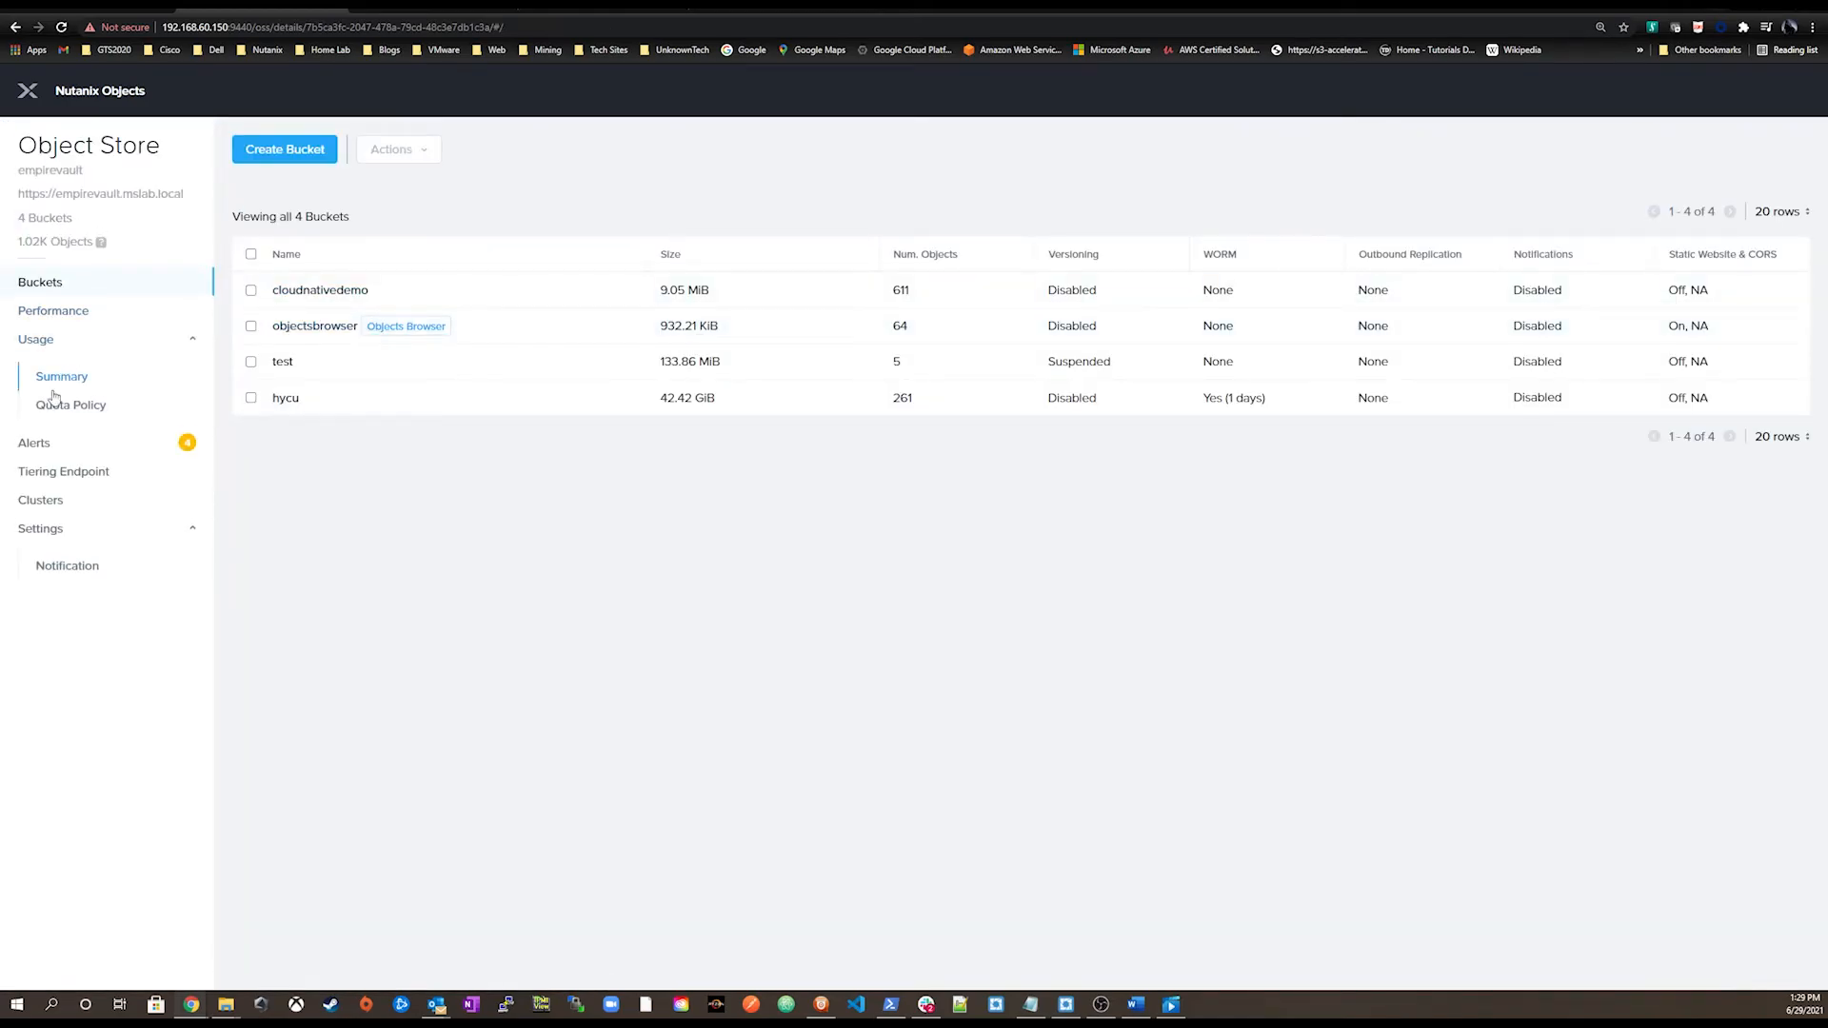
left_click(42, 474)
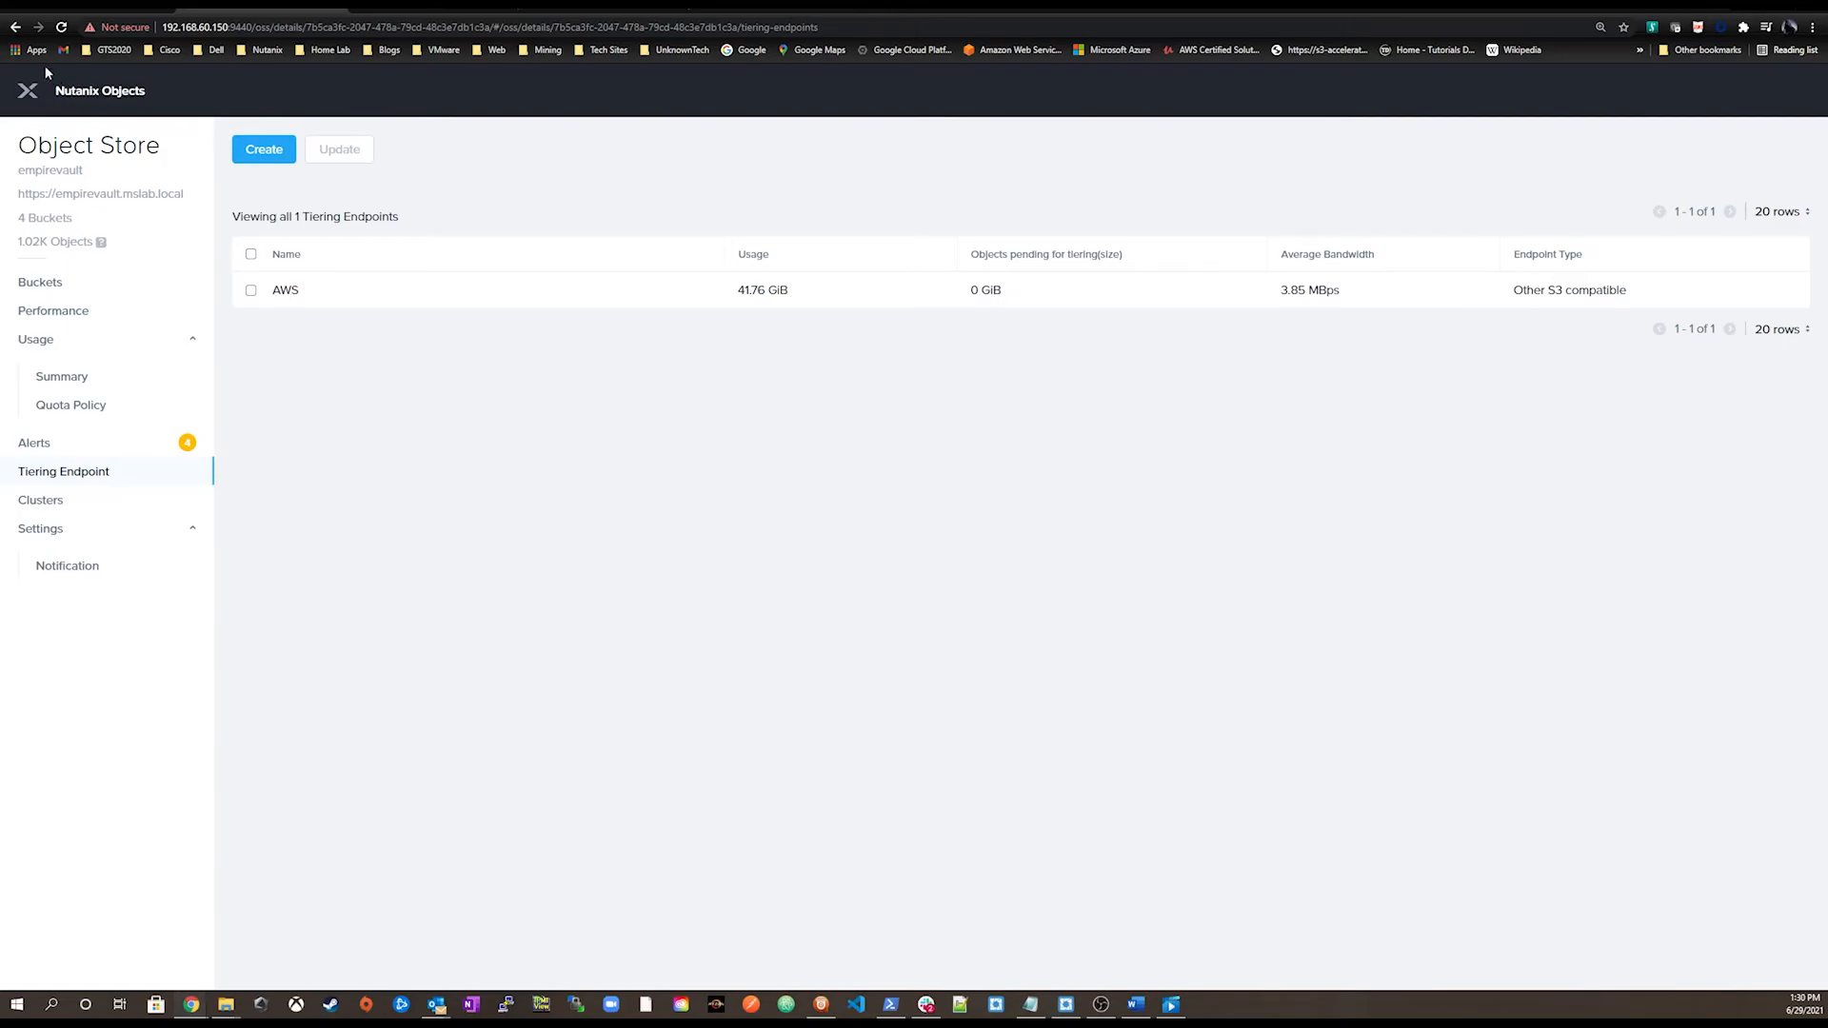
left_click(16, 28)
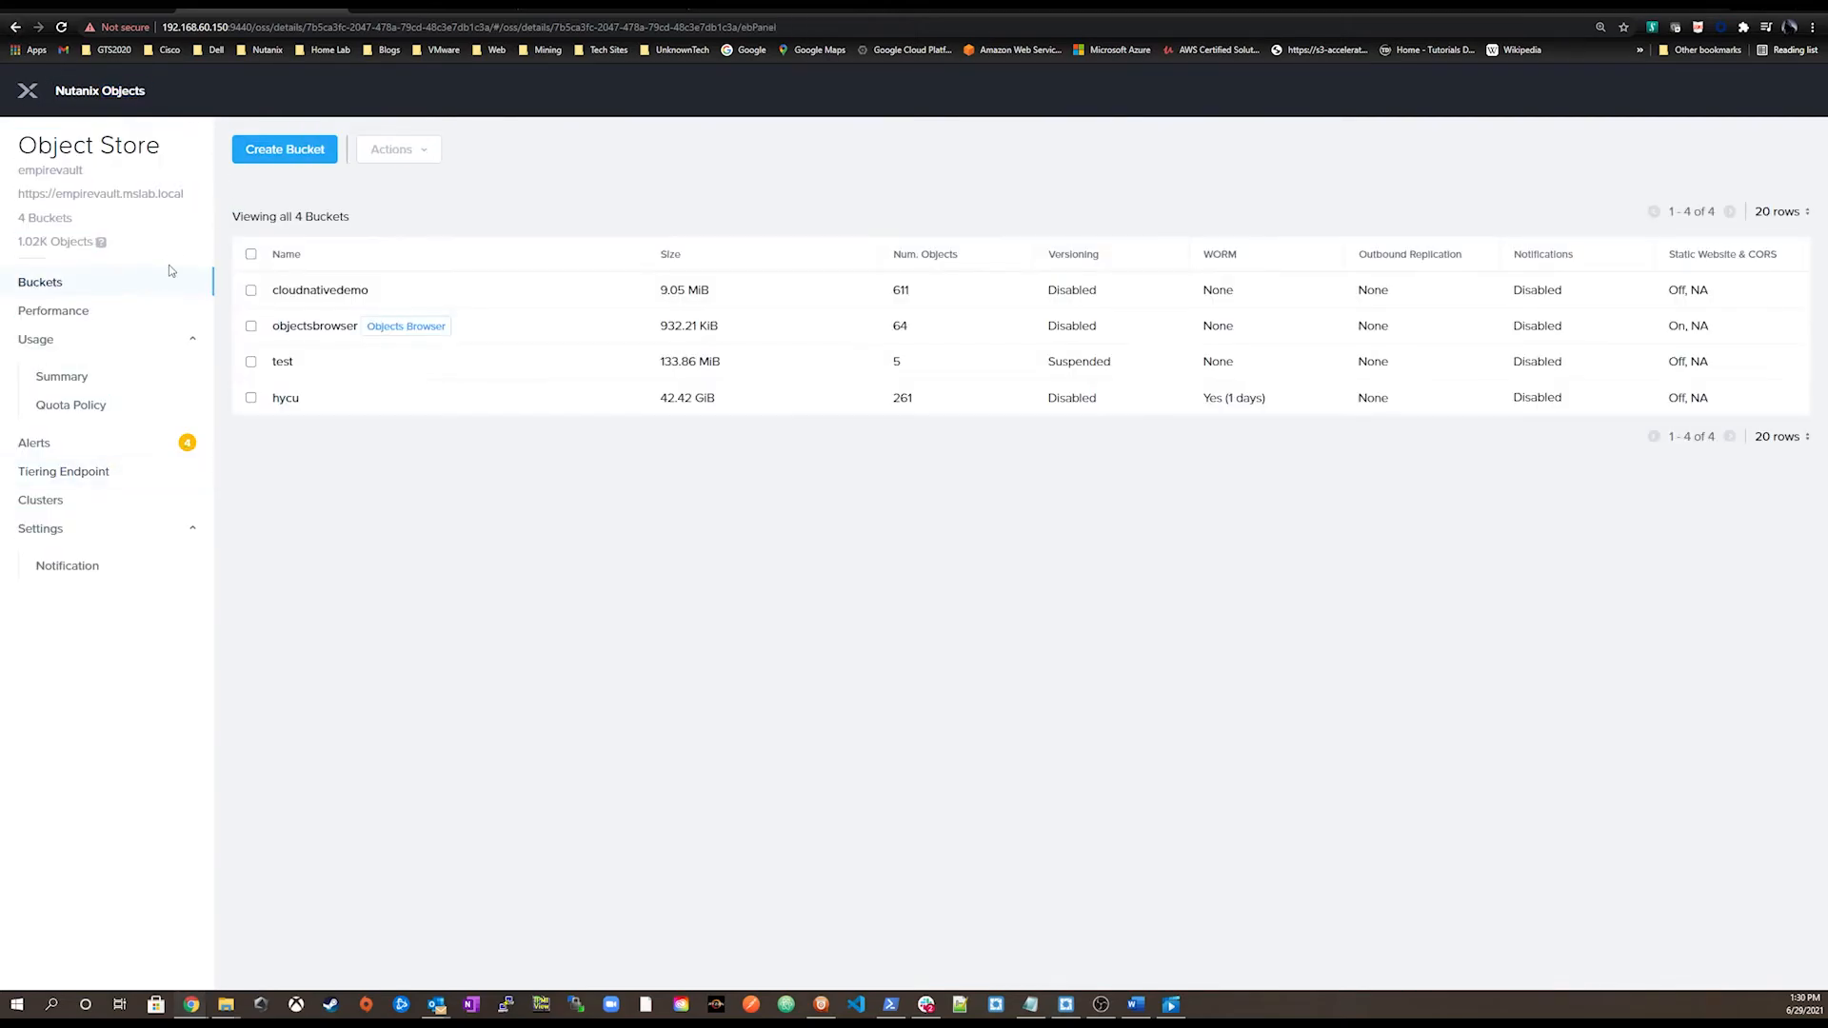
Step: Inspect the update settings of the cloudnativedemo bucket, including versioning, and leave them without saving
left_click(250, 289)
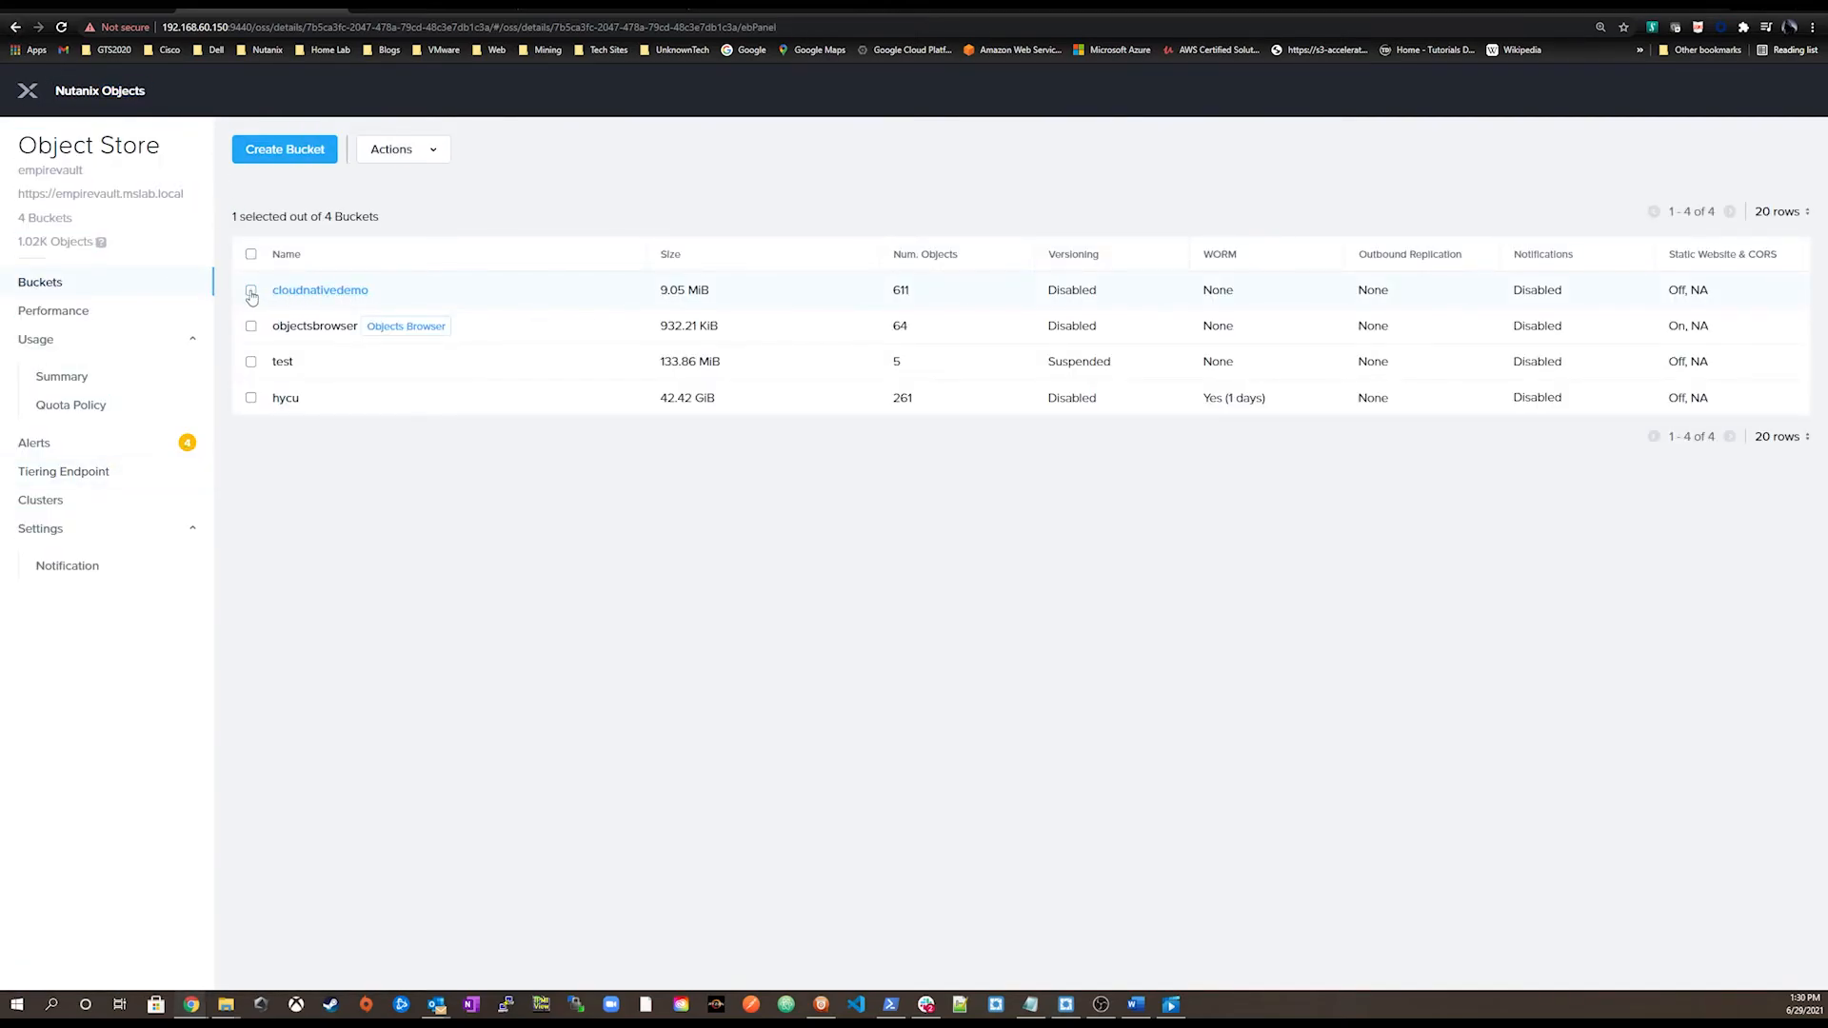
left_click(400, 152)
left_click(355, 191)
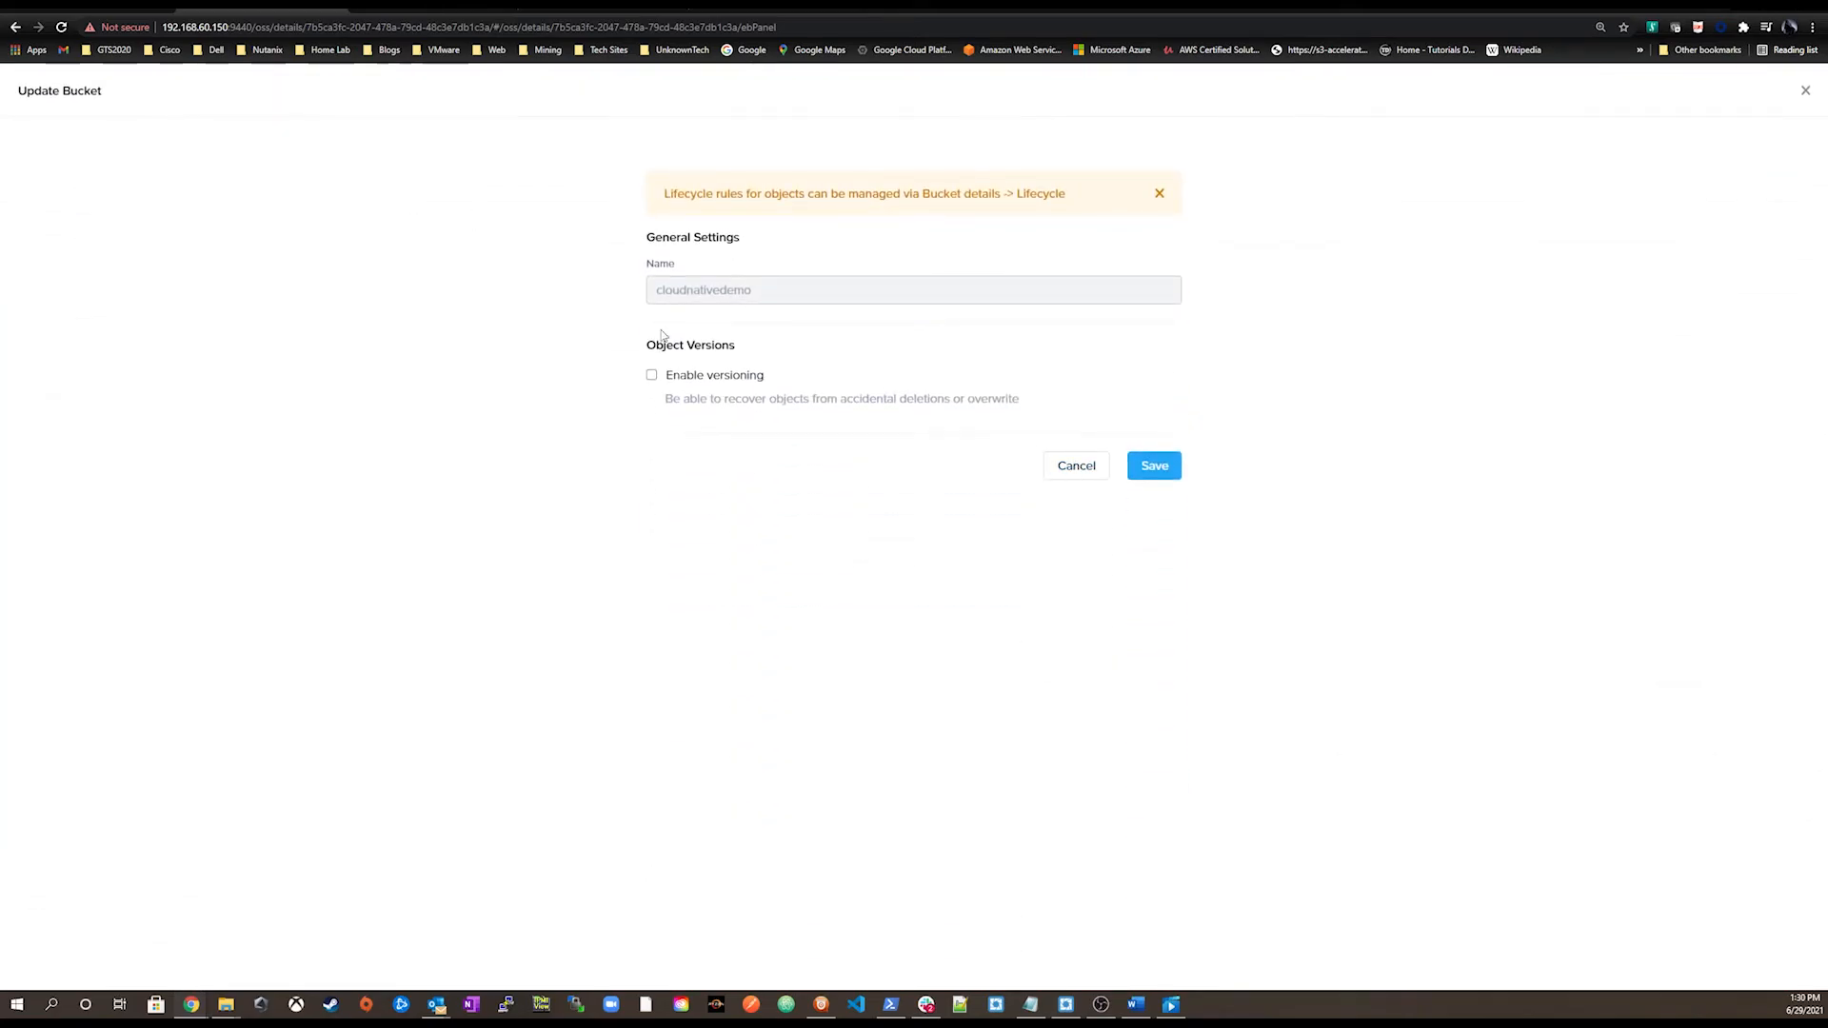
left_click(1076, 466)
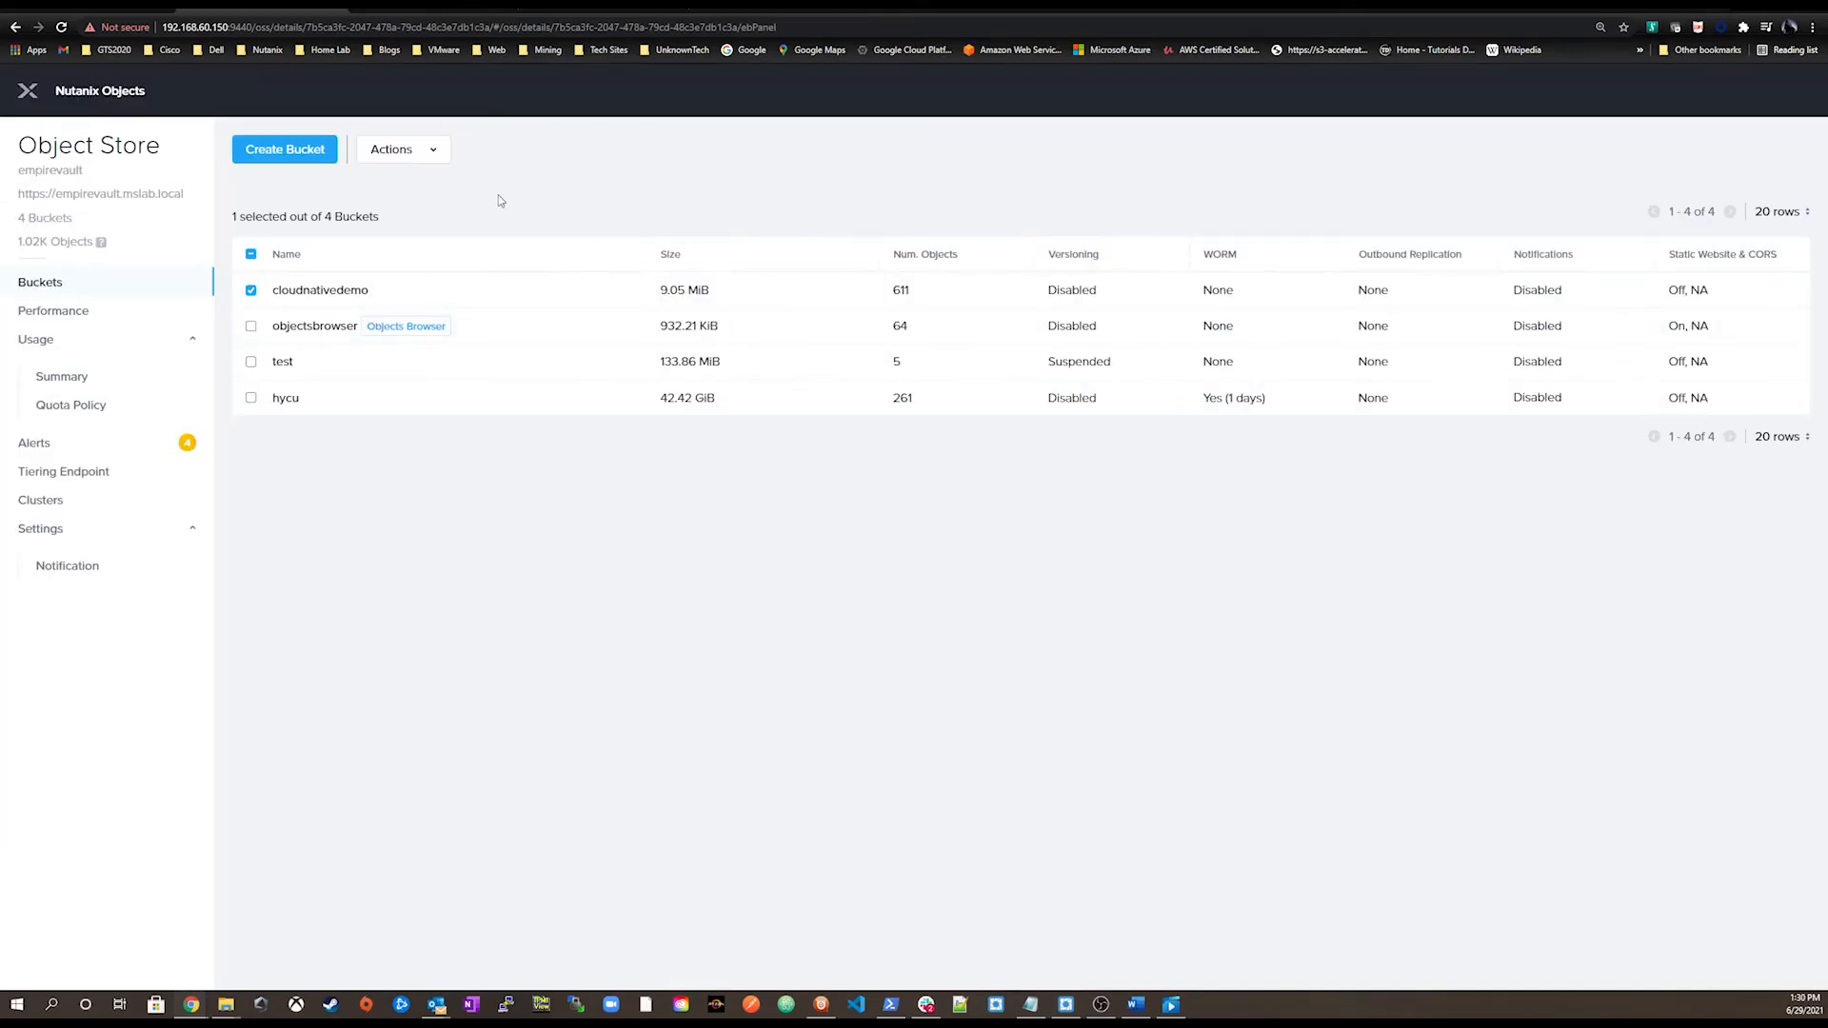
Step: Review the replication rule settings for the cloudnativedemo bucket and leave them without saving
left_click(380, 158)
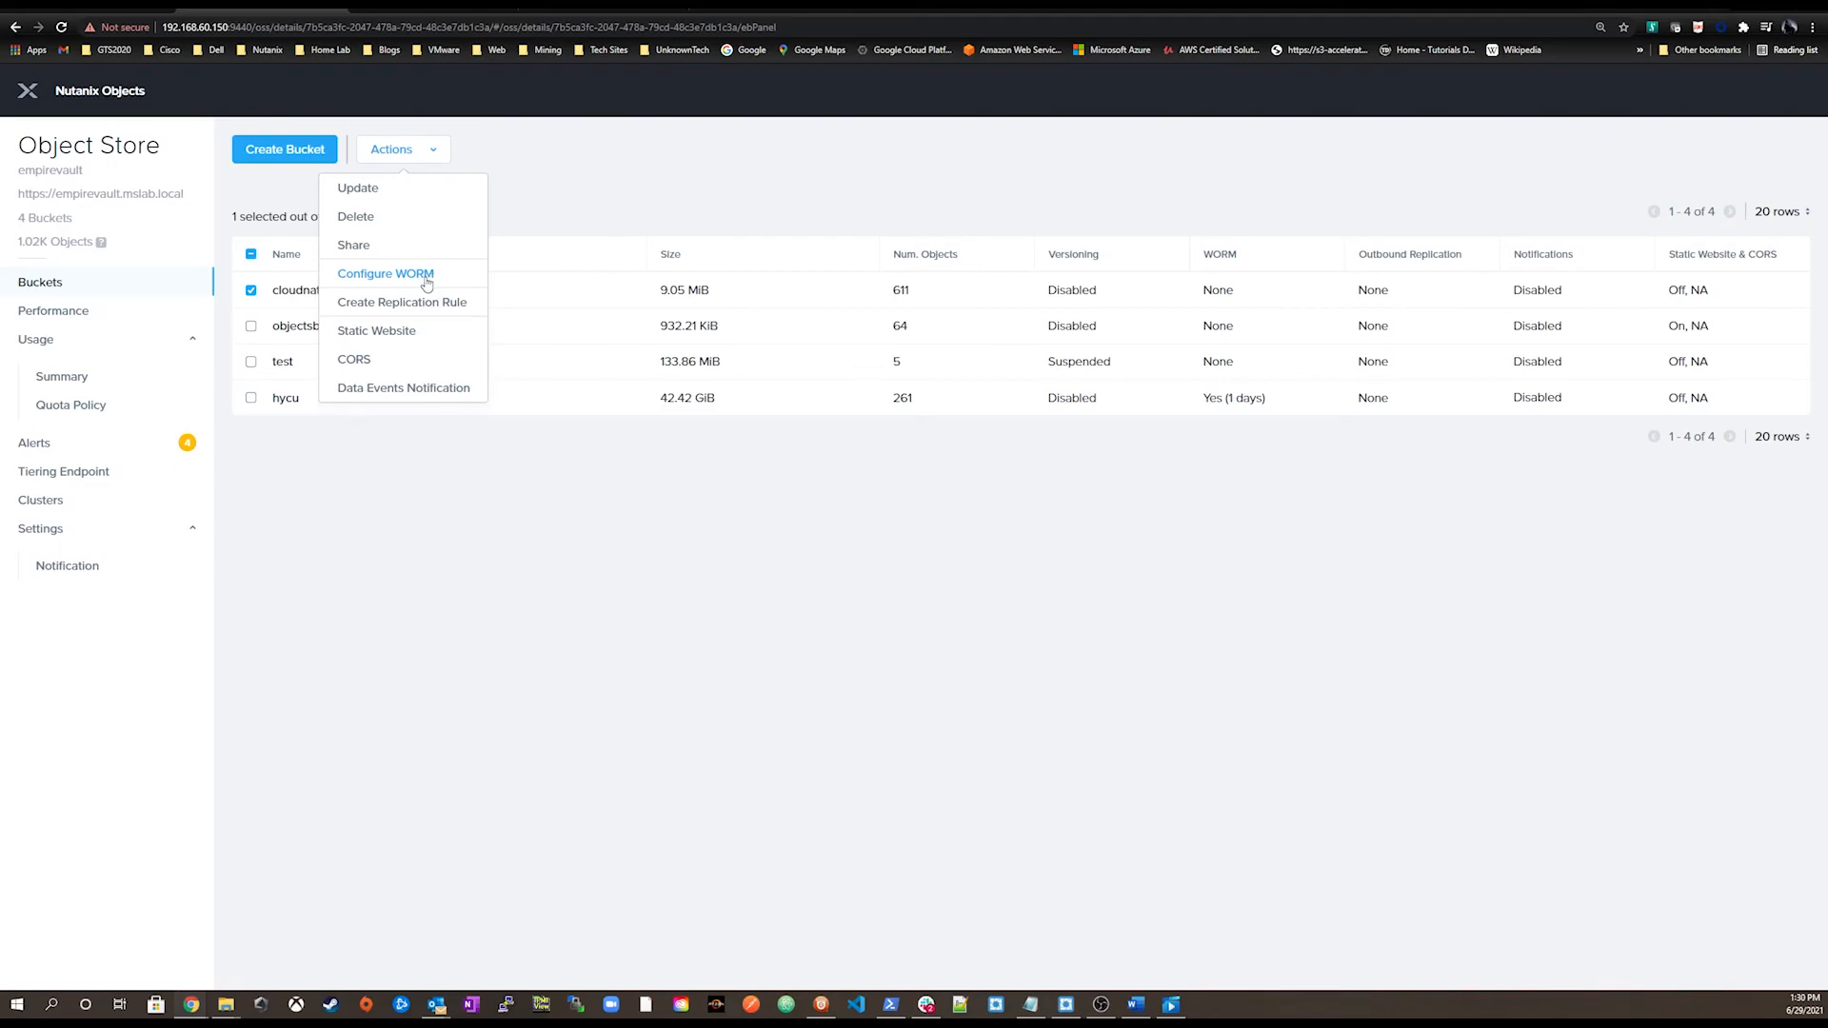
left_click(389, 303)
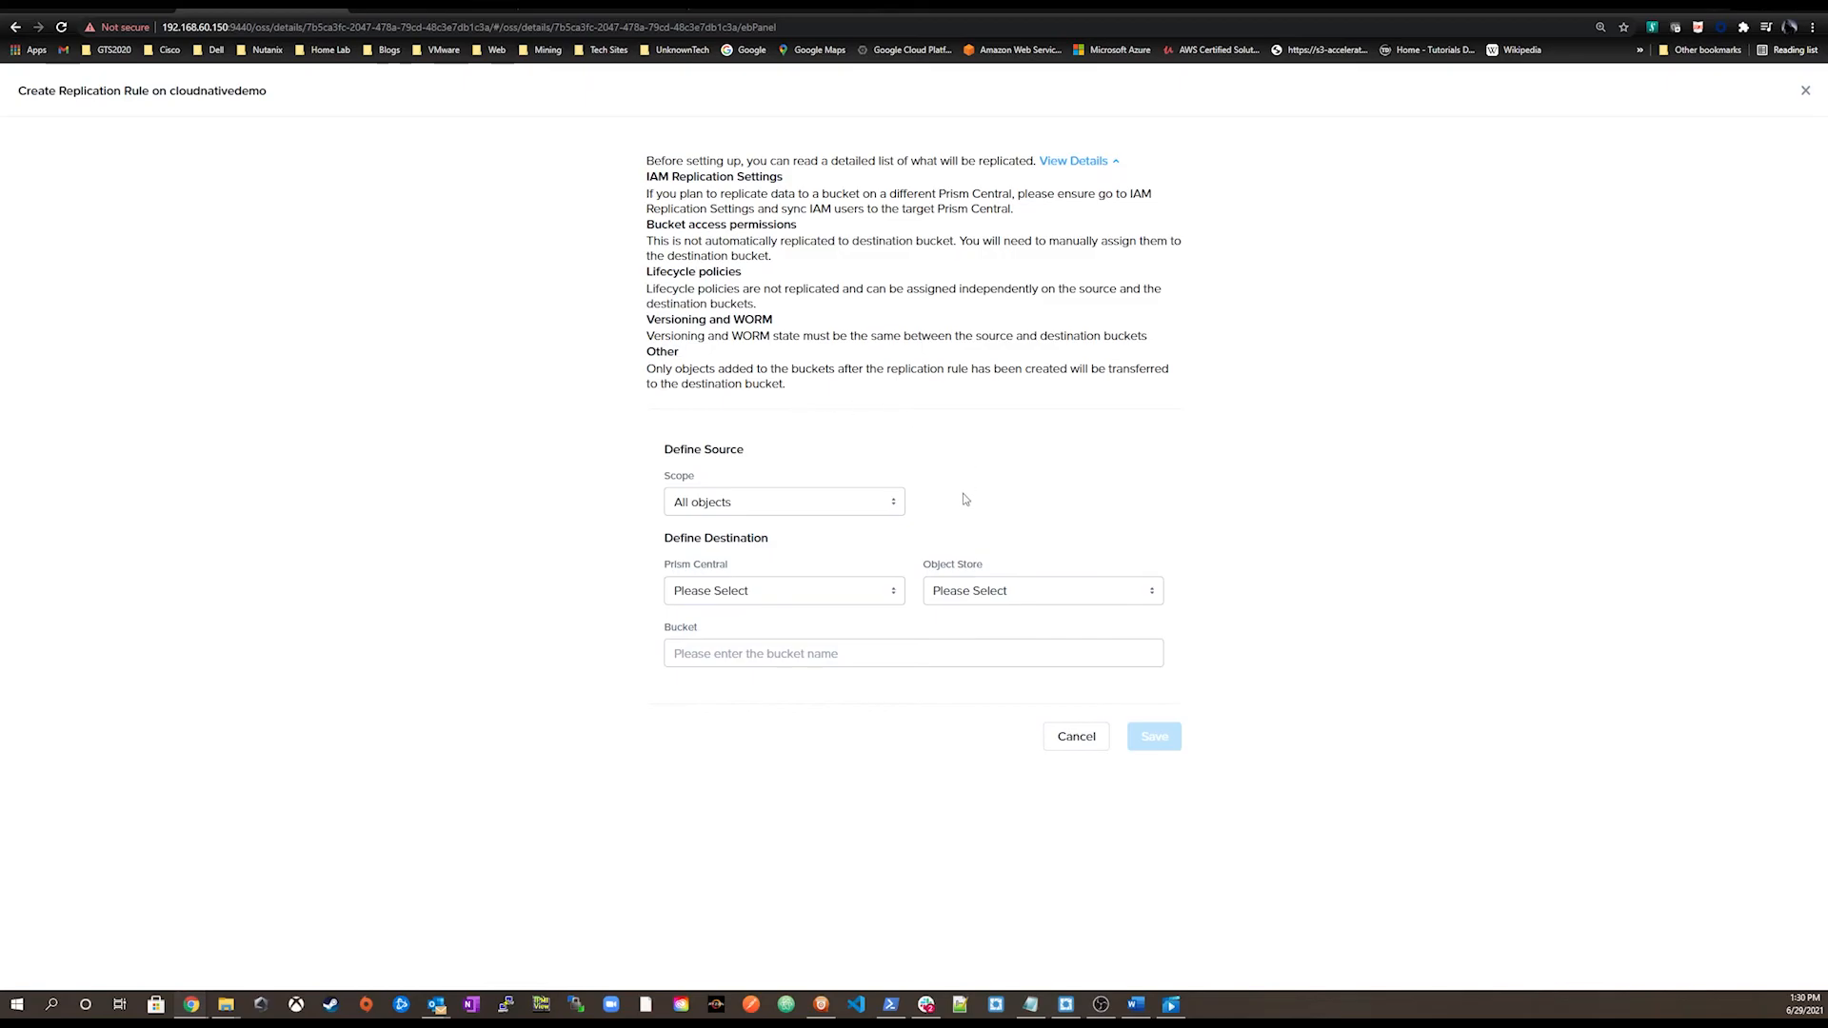
left_click(1079, 738)
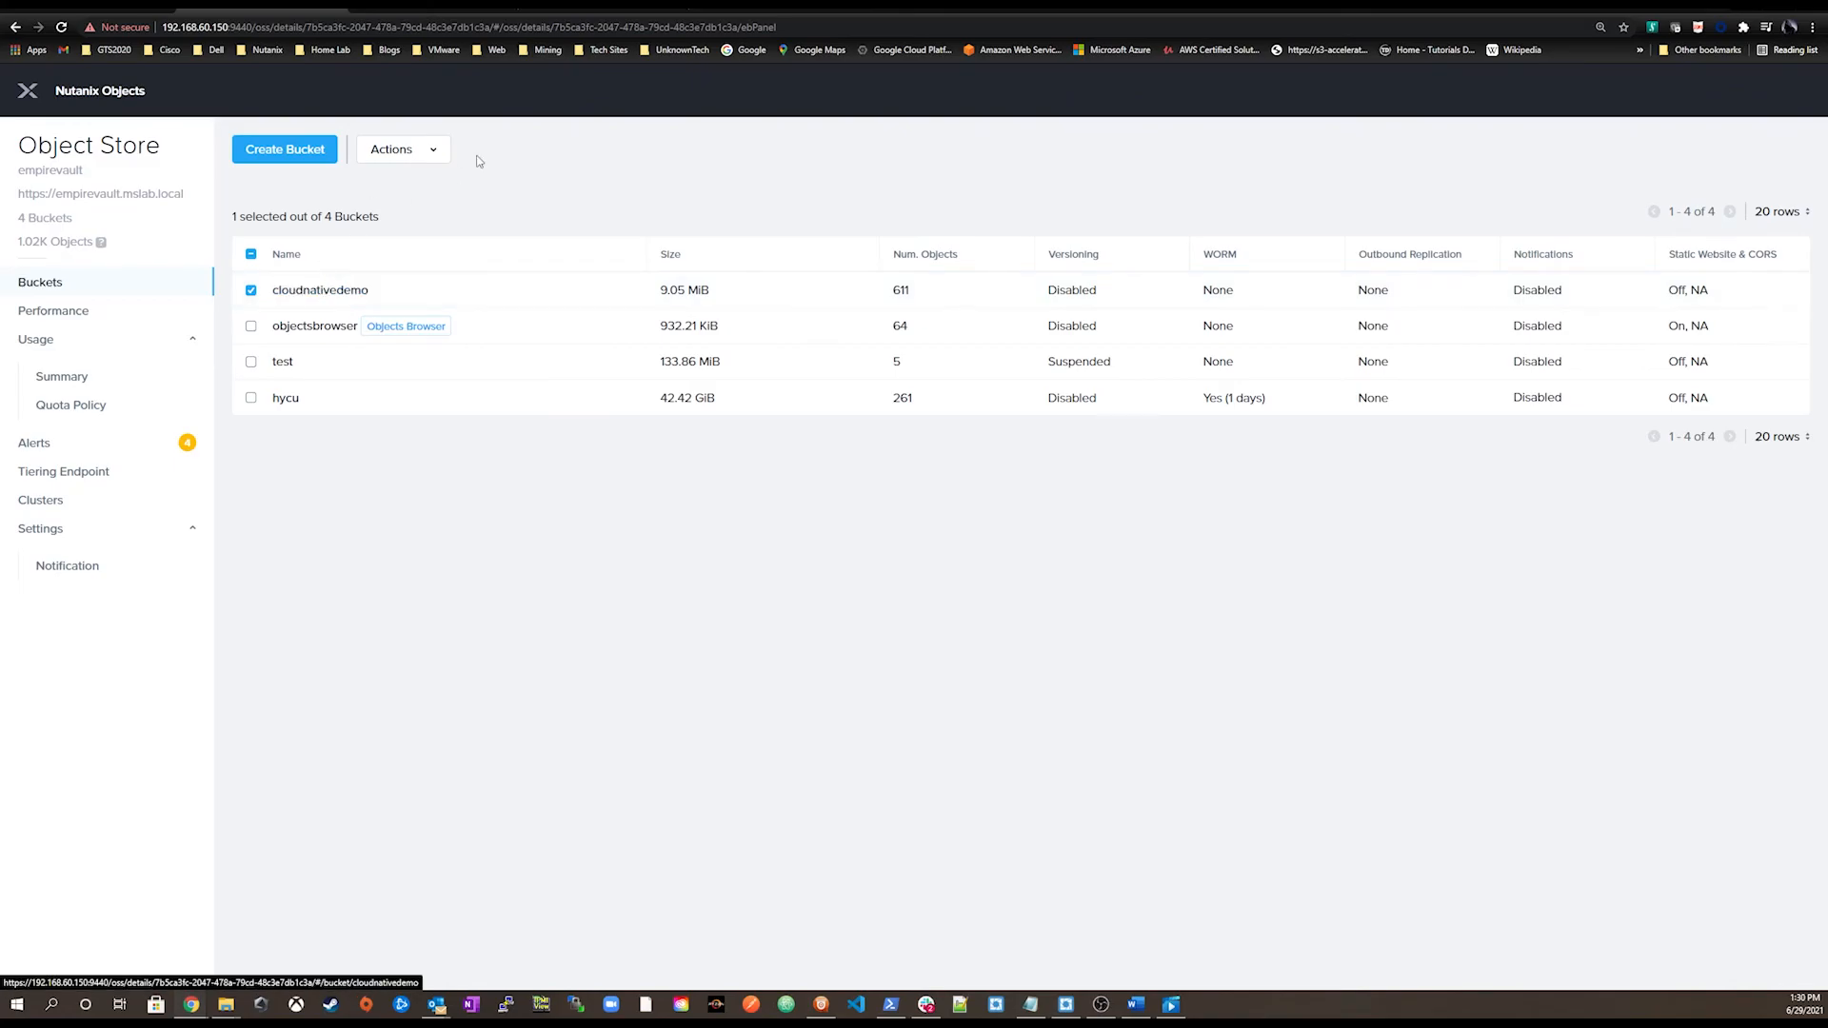
Step: Open the bookmarked Objects login page of the Nutanix Home Lab in a new browser tab
key("ctrl+t")
left_click(268, 50)
mouse_move(279, 70)
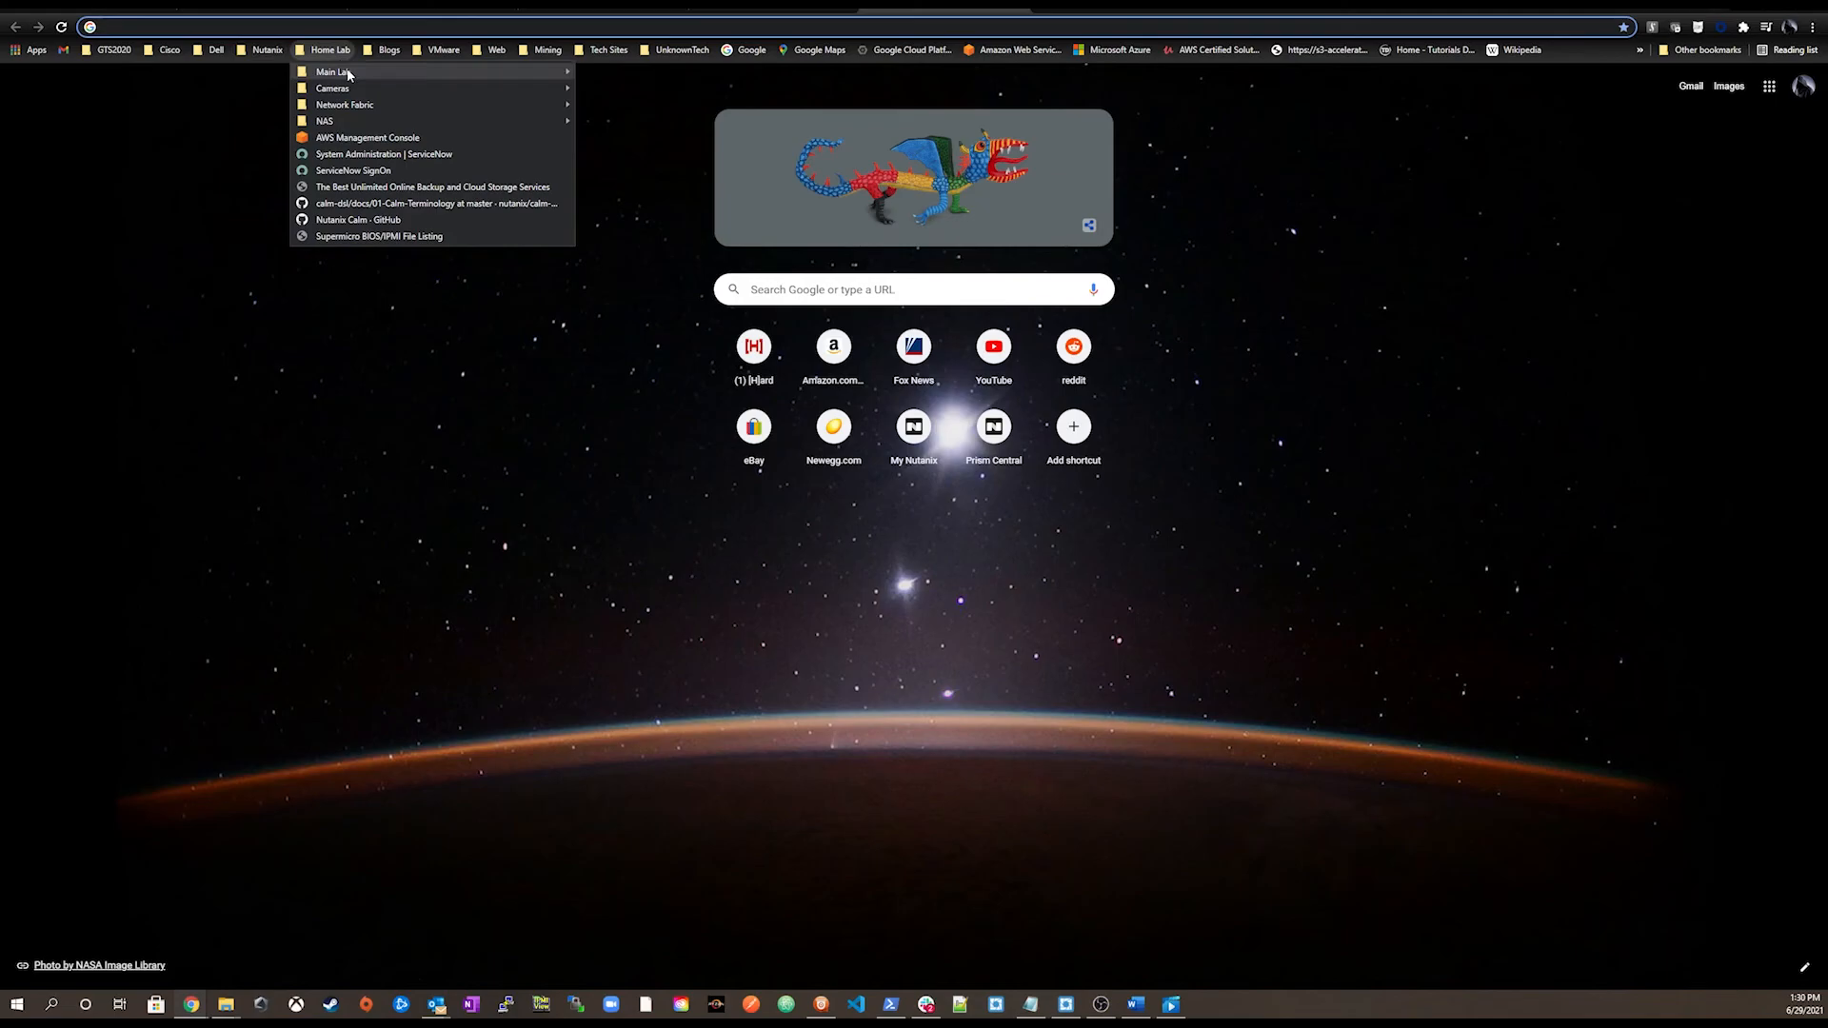
mouse_move(608, 49)
mouse_move(330, 50)
mouse_move(427, 76)
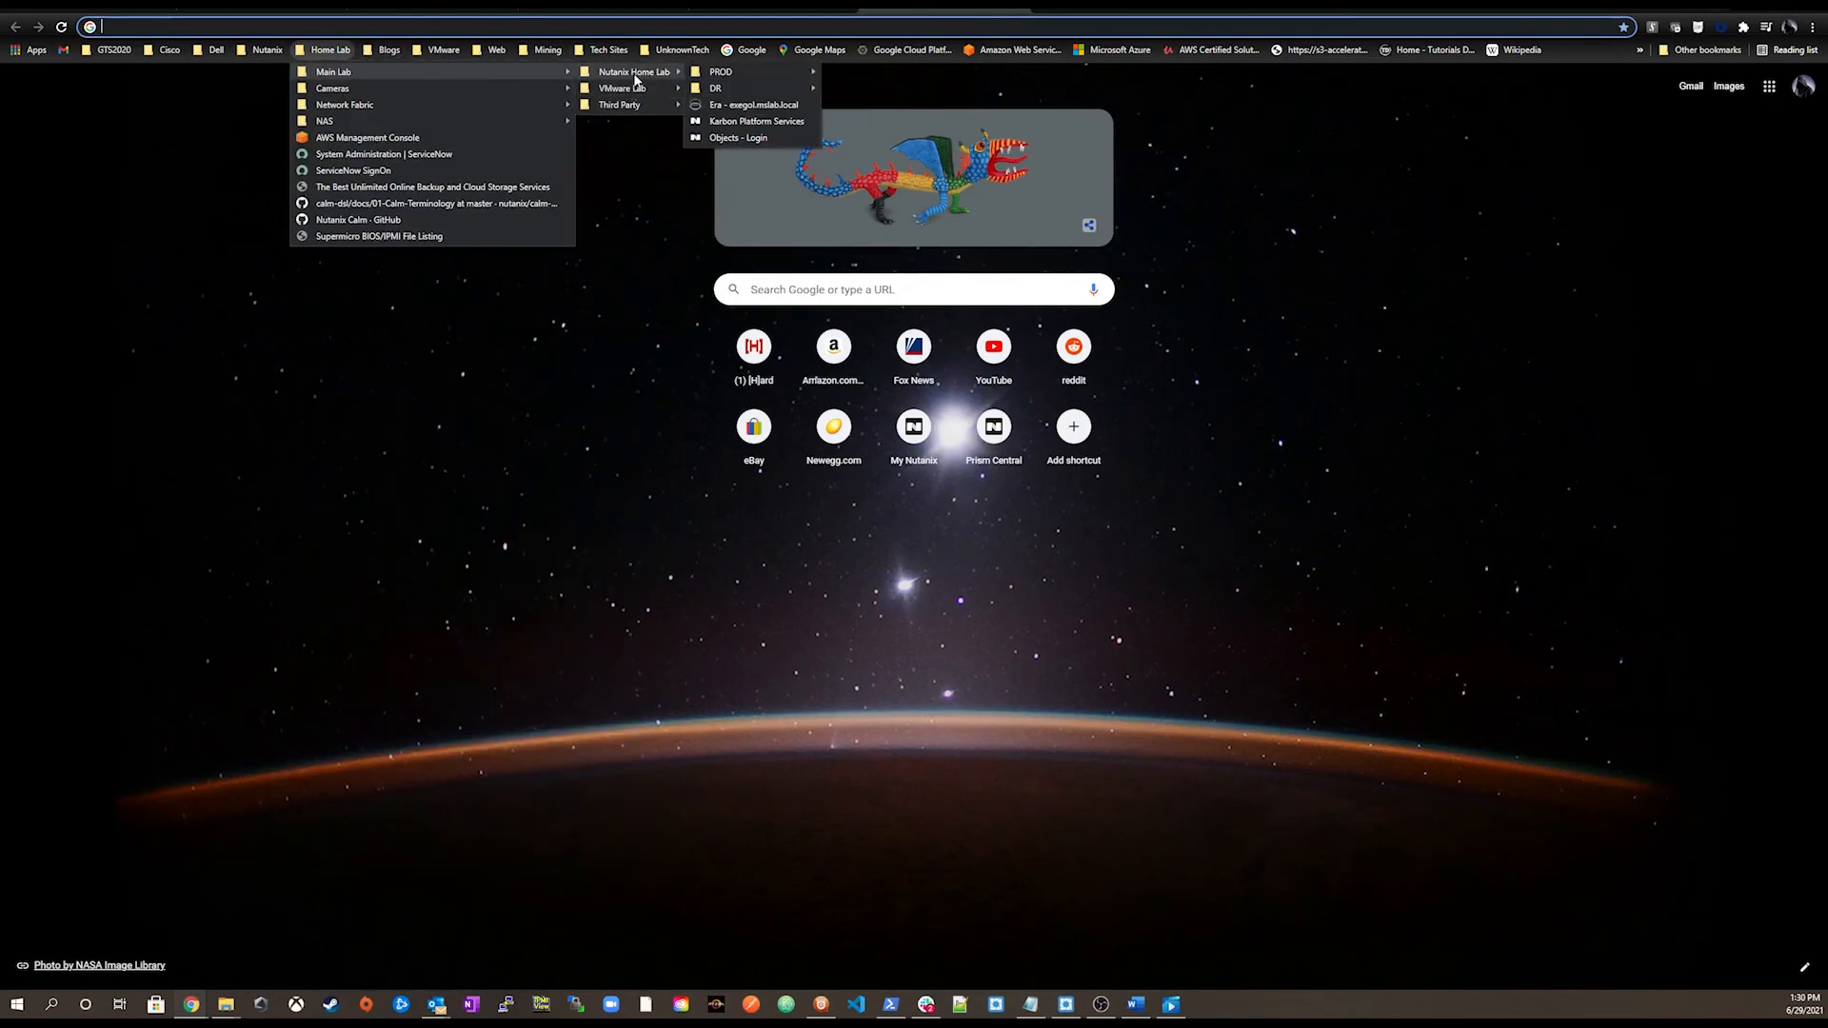
left_click(735, 133)
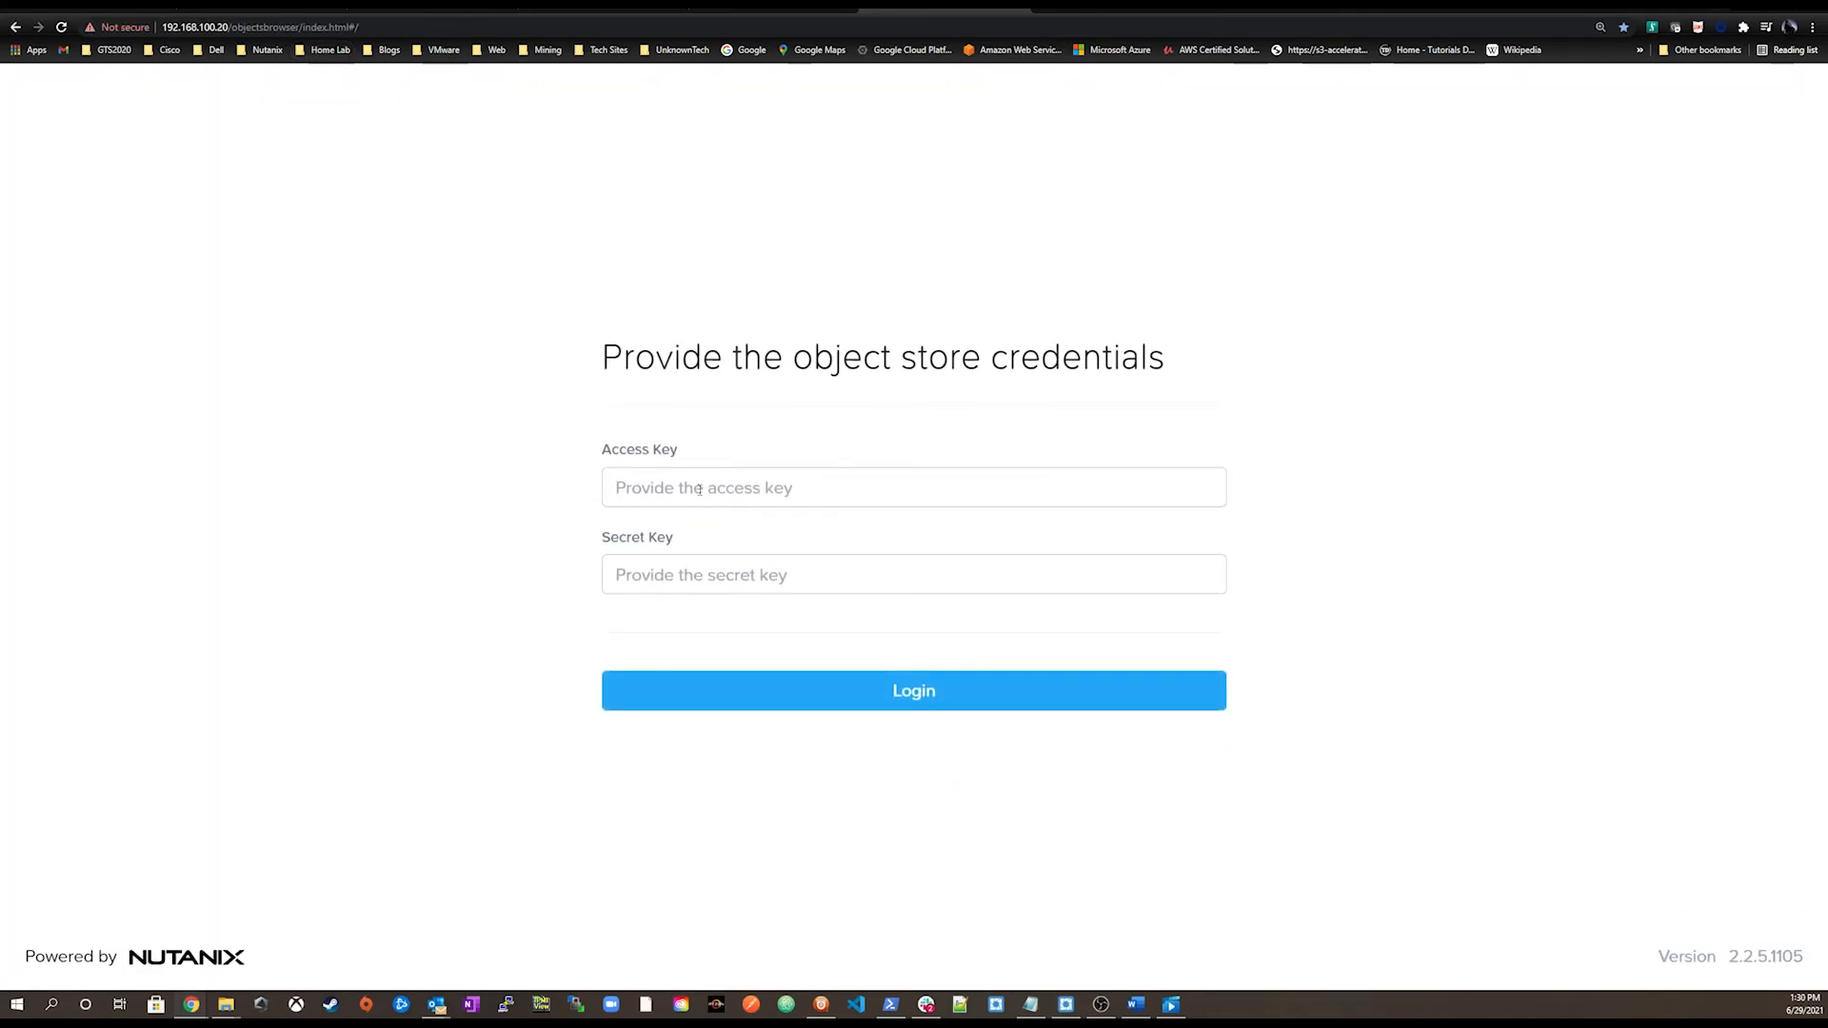
Step: Copy the object store's access key and secret key from the saved notes into the login form and log in
left_click(1031, 1004)
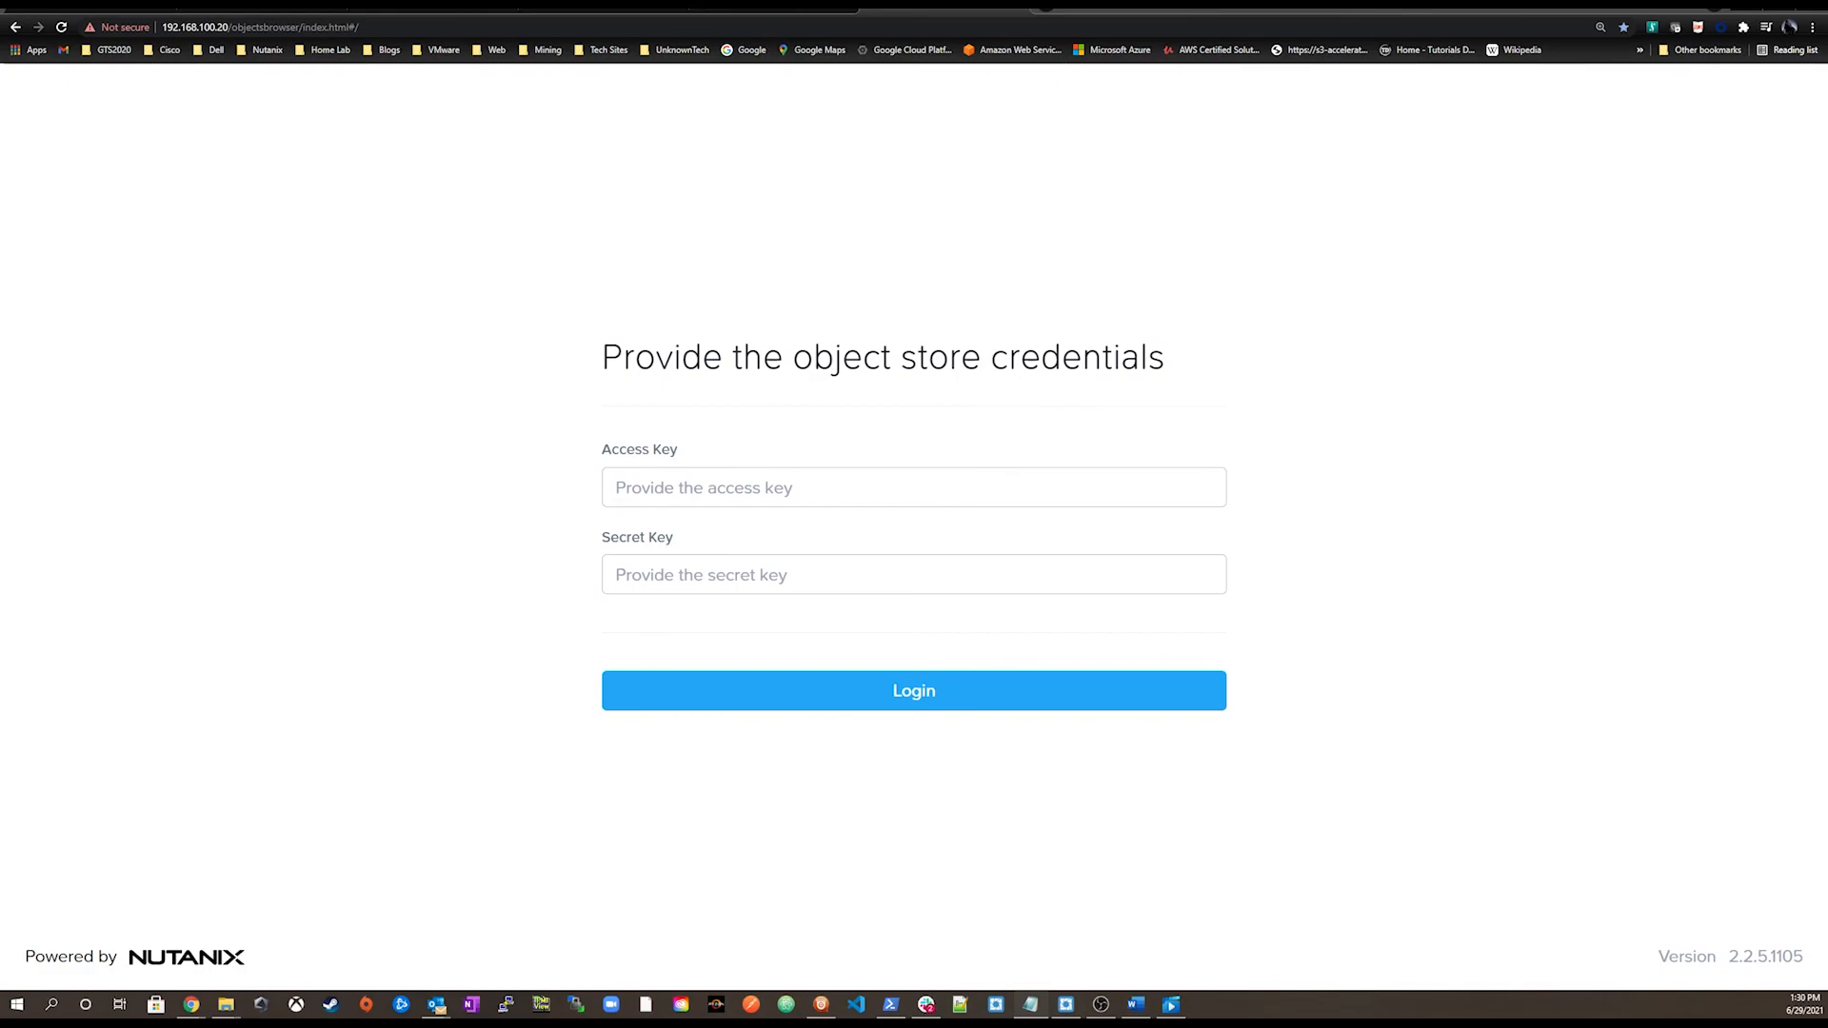
right_click(755, 484)
left_click(786, 598)
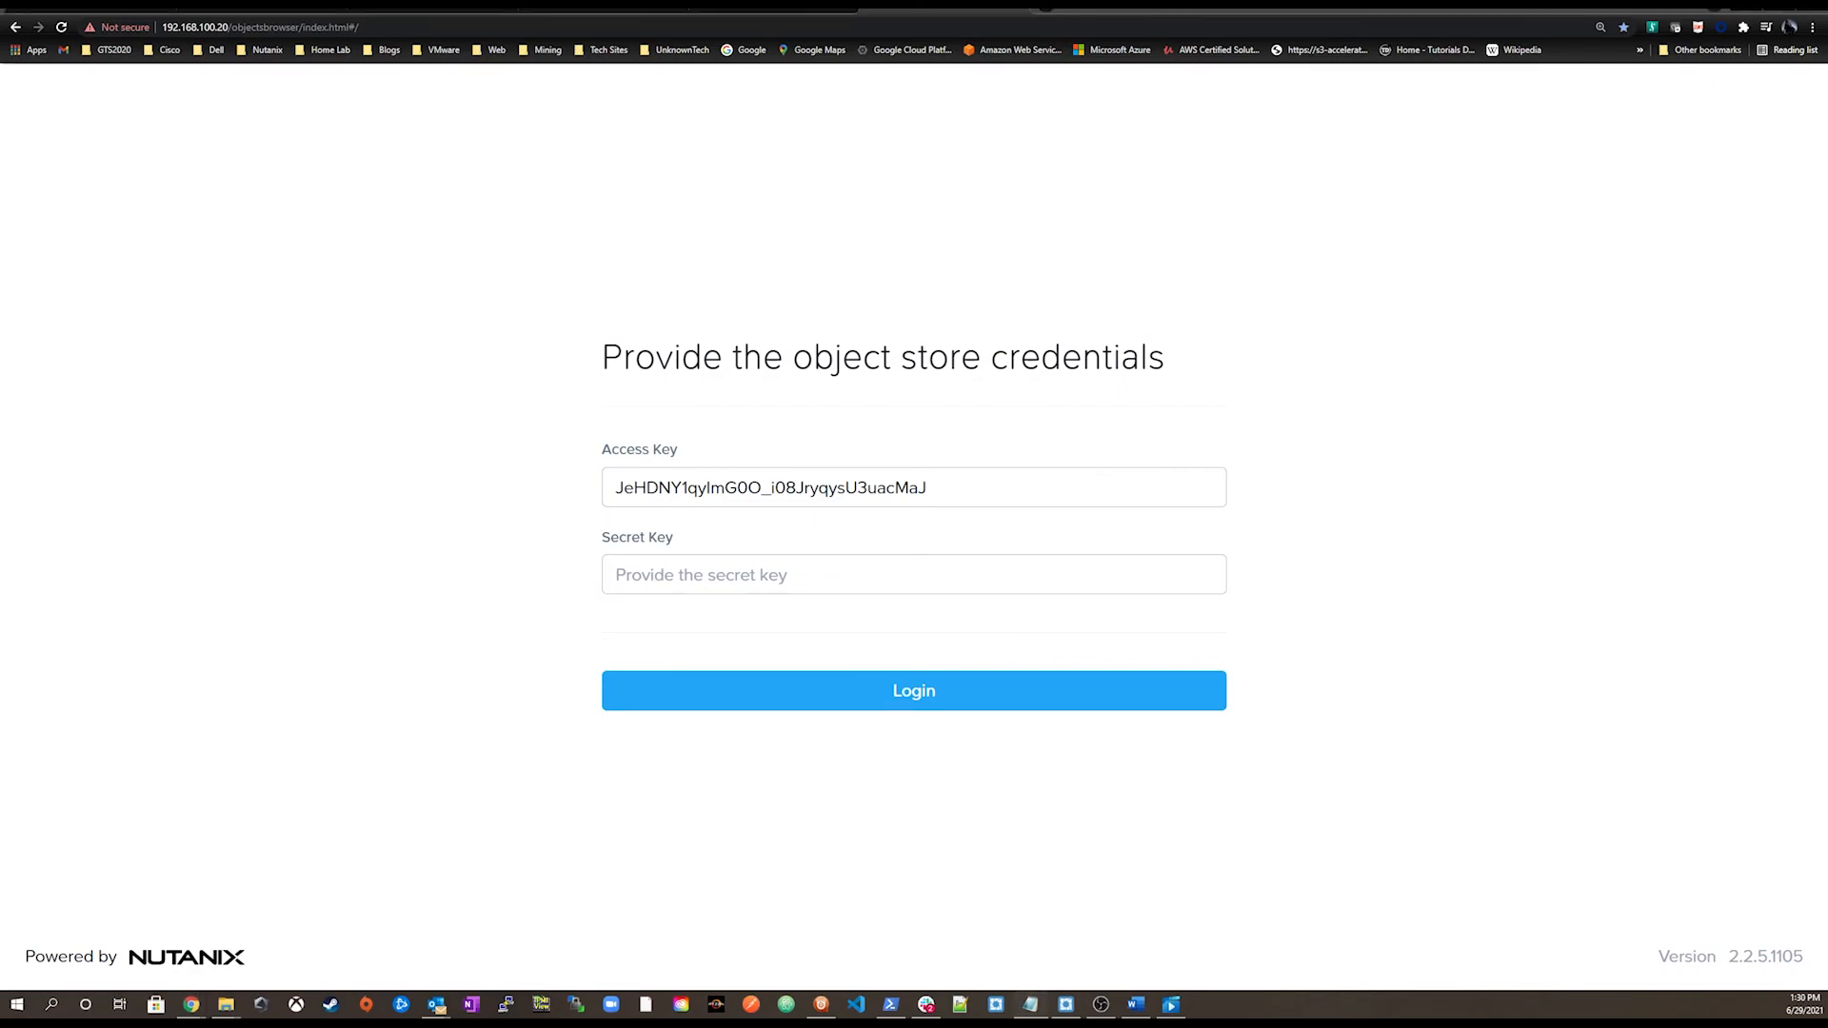
right_click(733, 574)
left_click(761, 692)
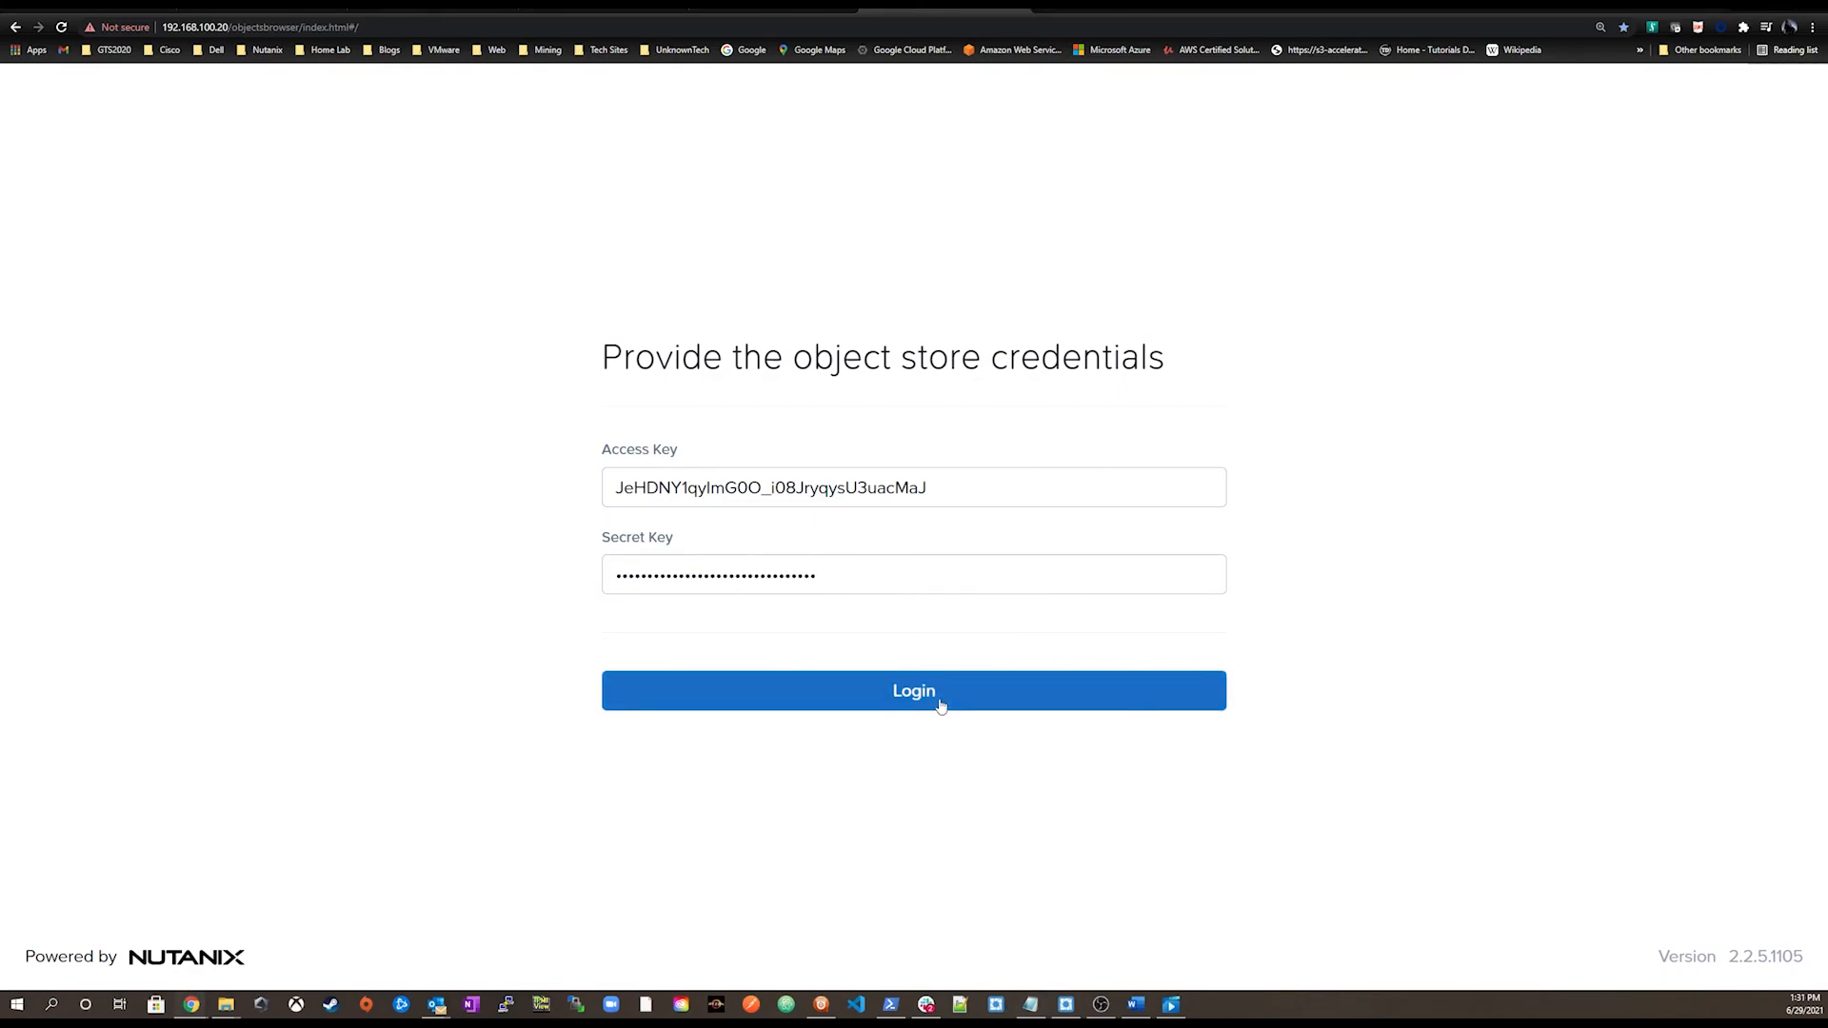
left_click(940, 703)
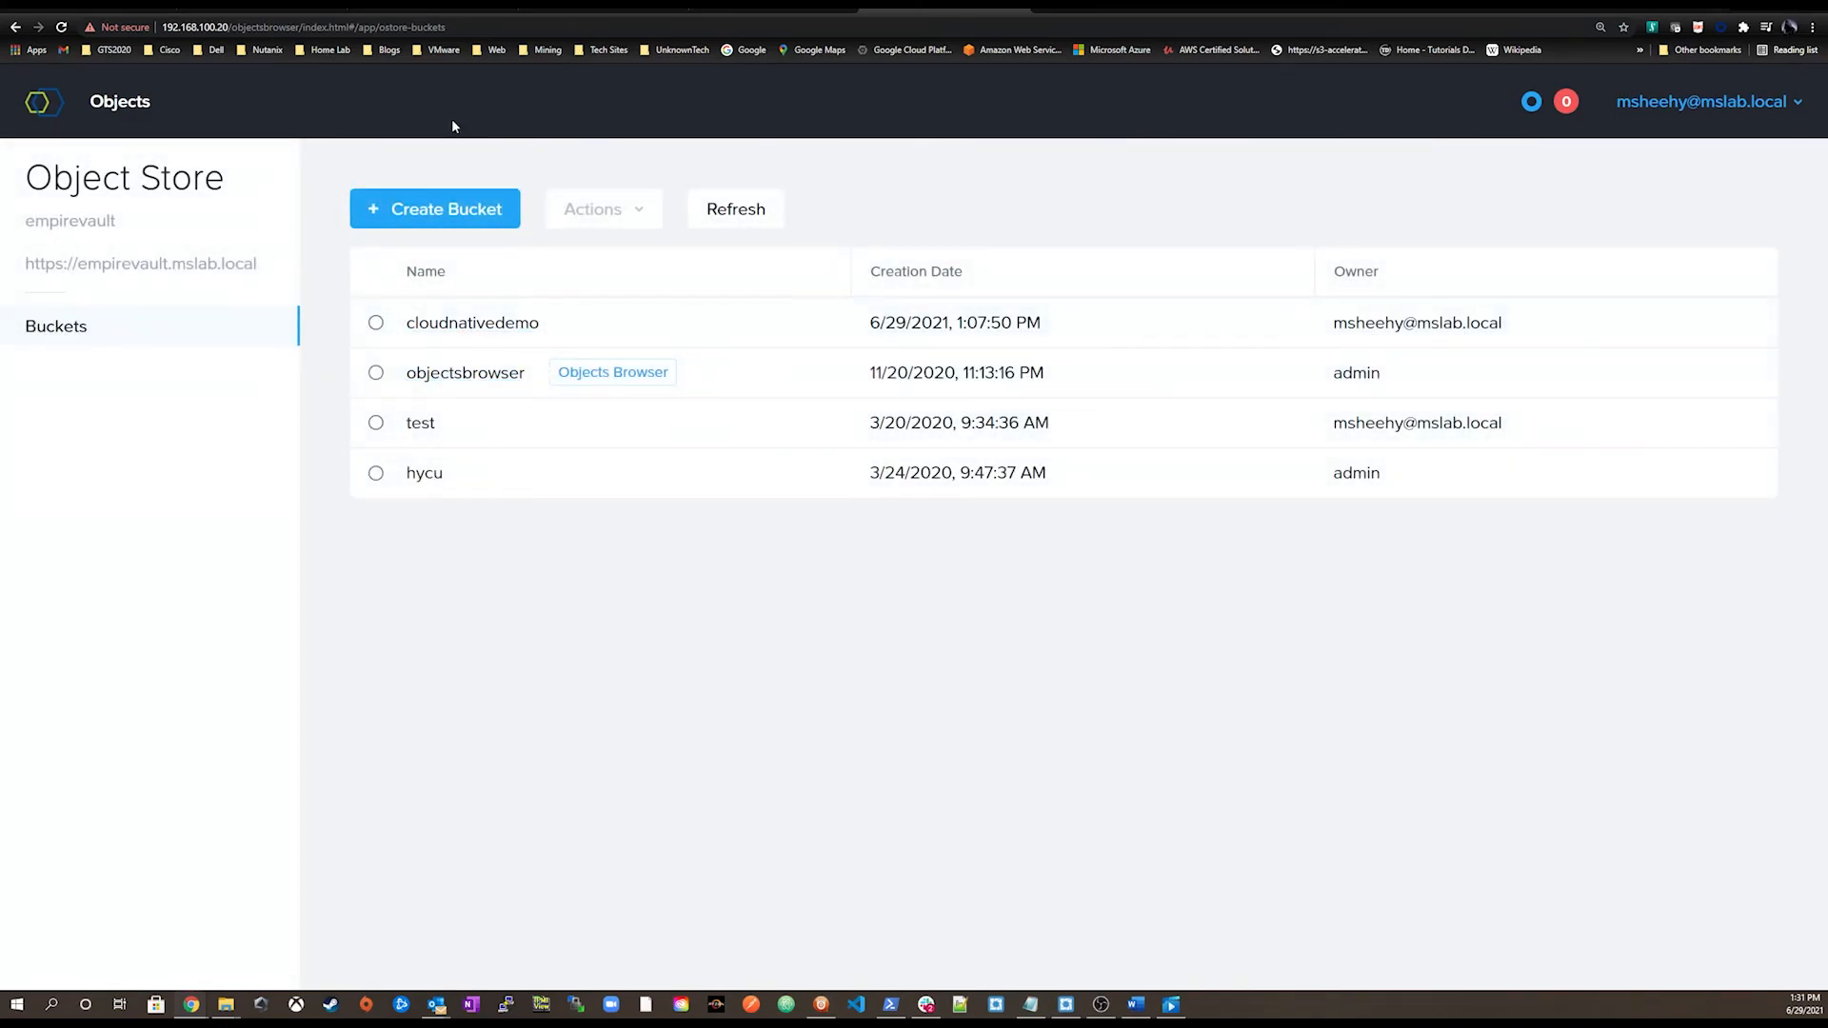
Step: Browse the cloudnativedemo bucket to static/images/products/2021/06 and view the image 1780131103628.jpg, closing the photo viewer after checking it
left_click(476, 327)
left_click(445, 376)
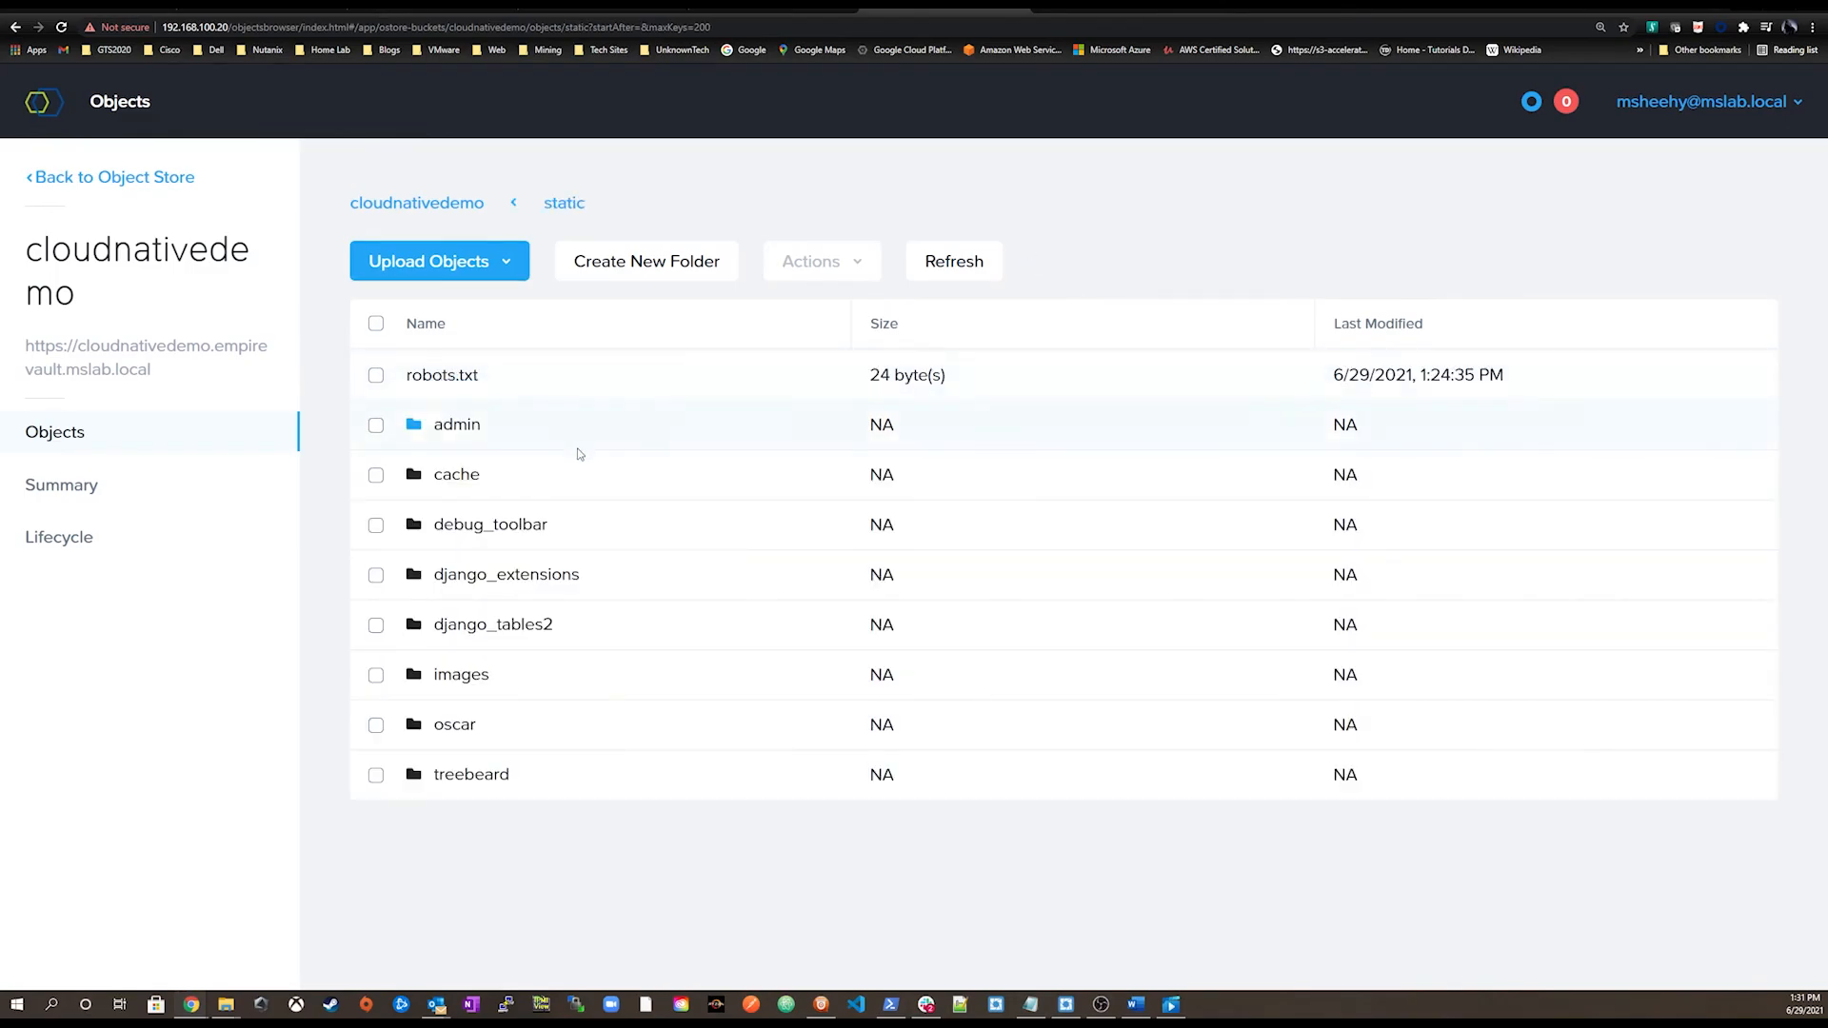
left_click(475, 682)
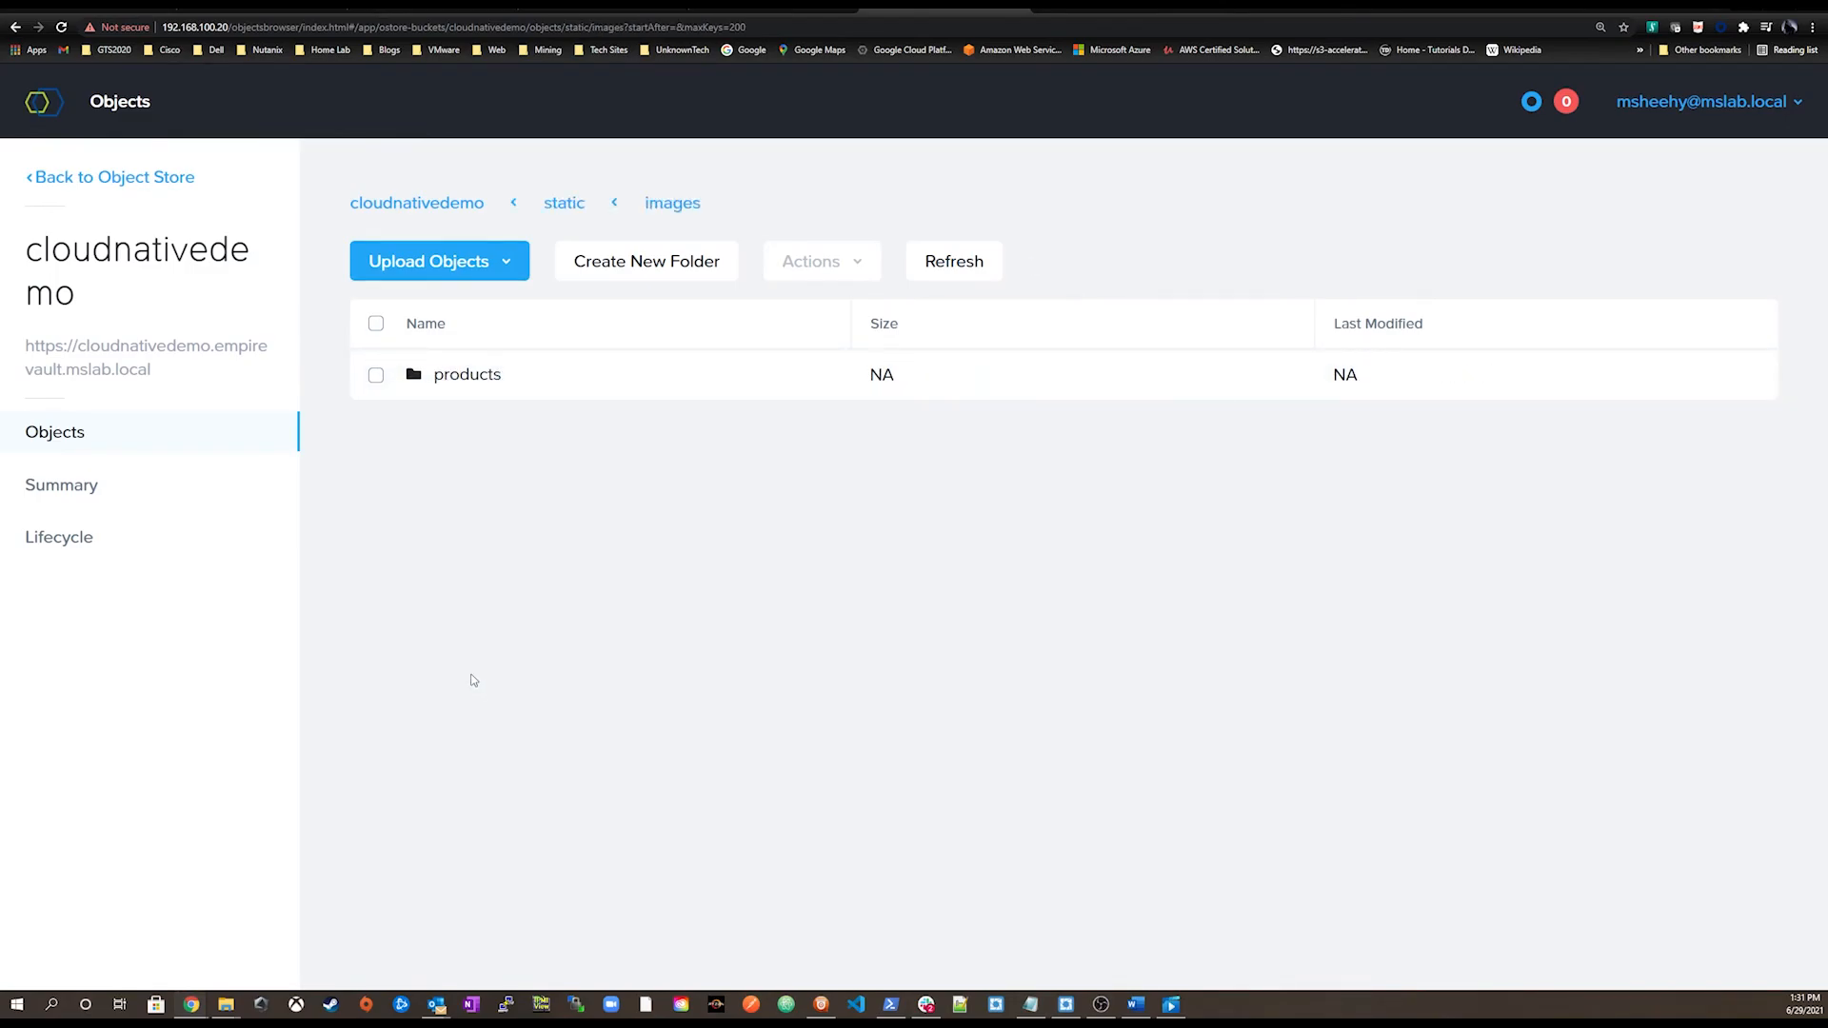
left_click(467, 376)
left_click(455, 376)
left_click(444, 378)
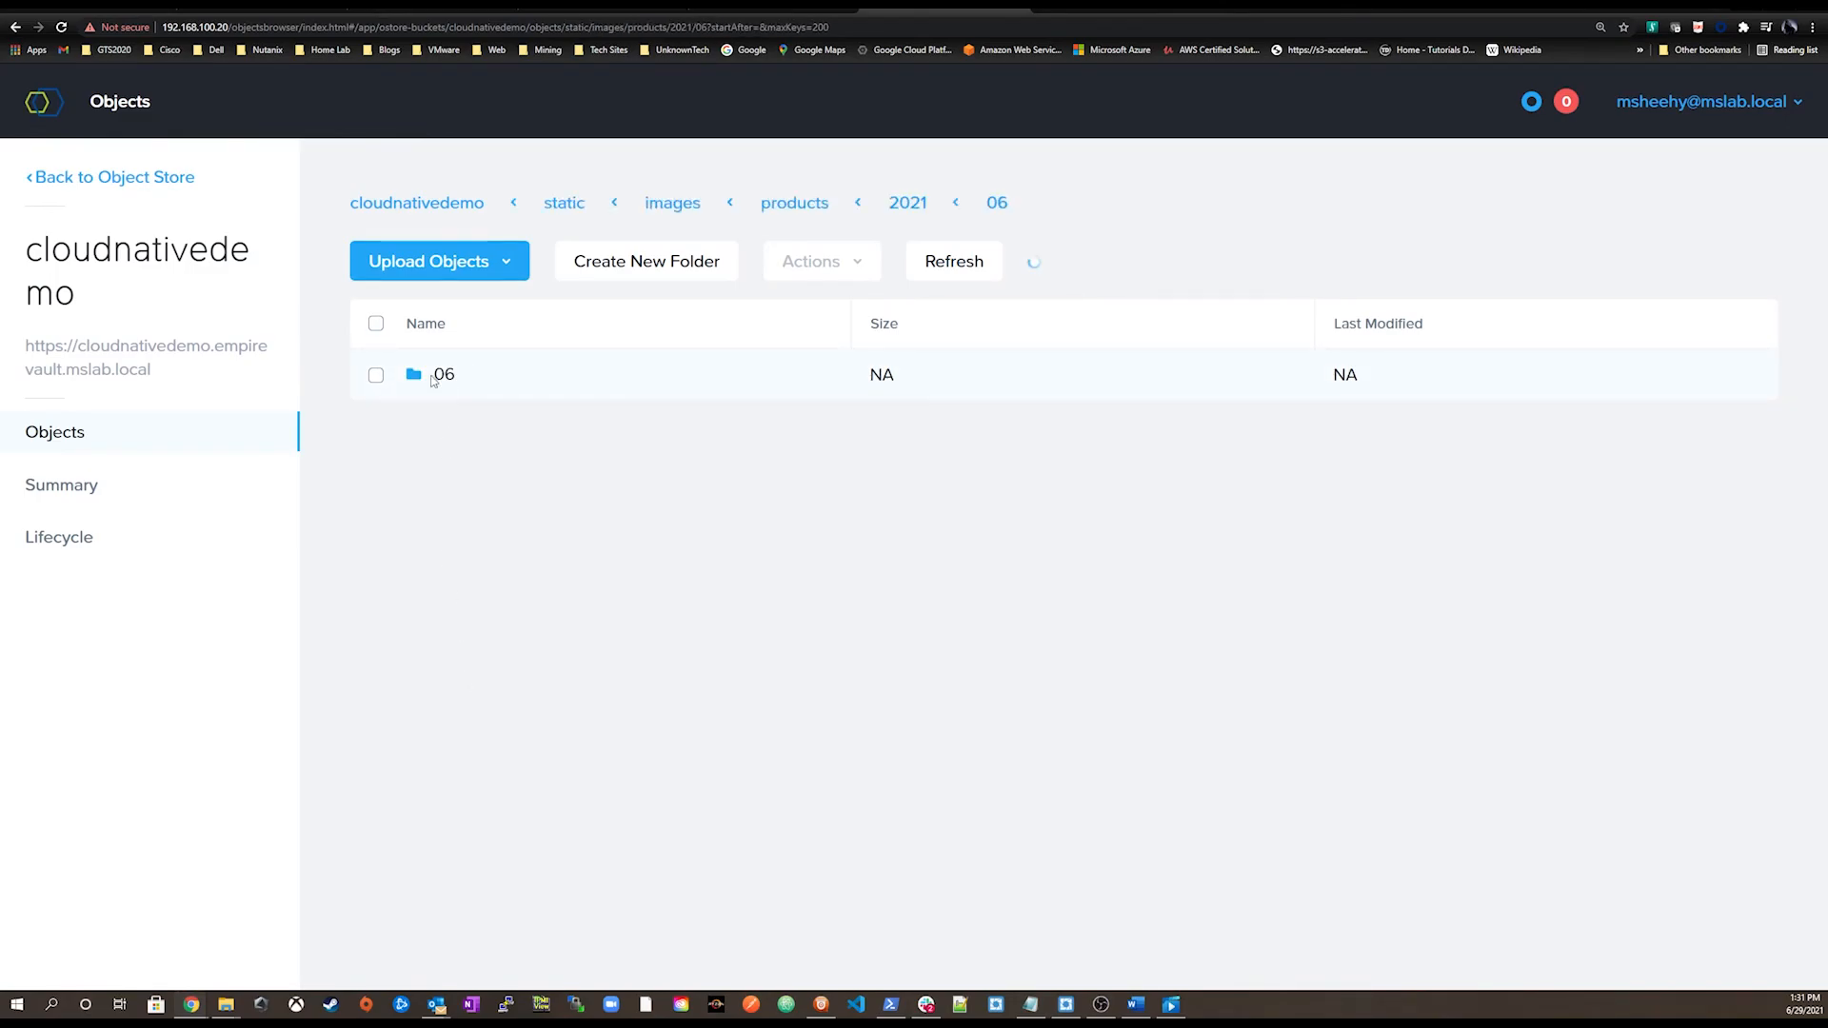
double_click(509, 428)
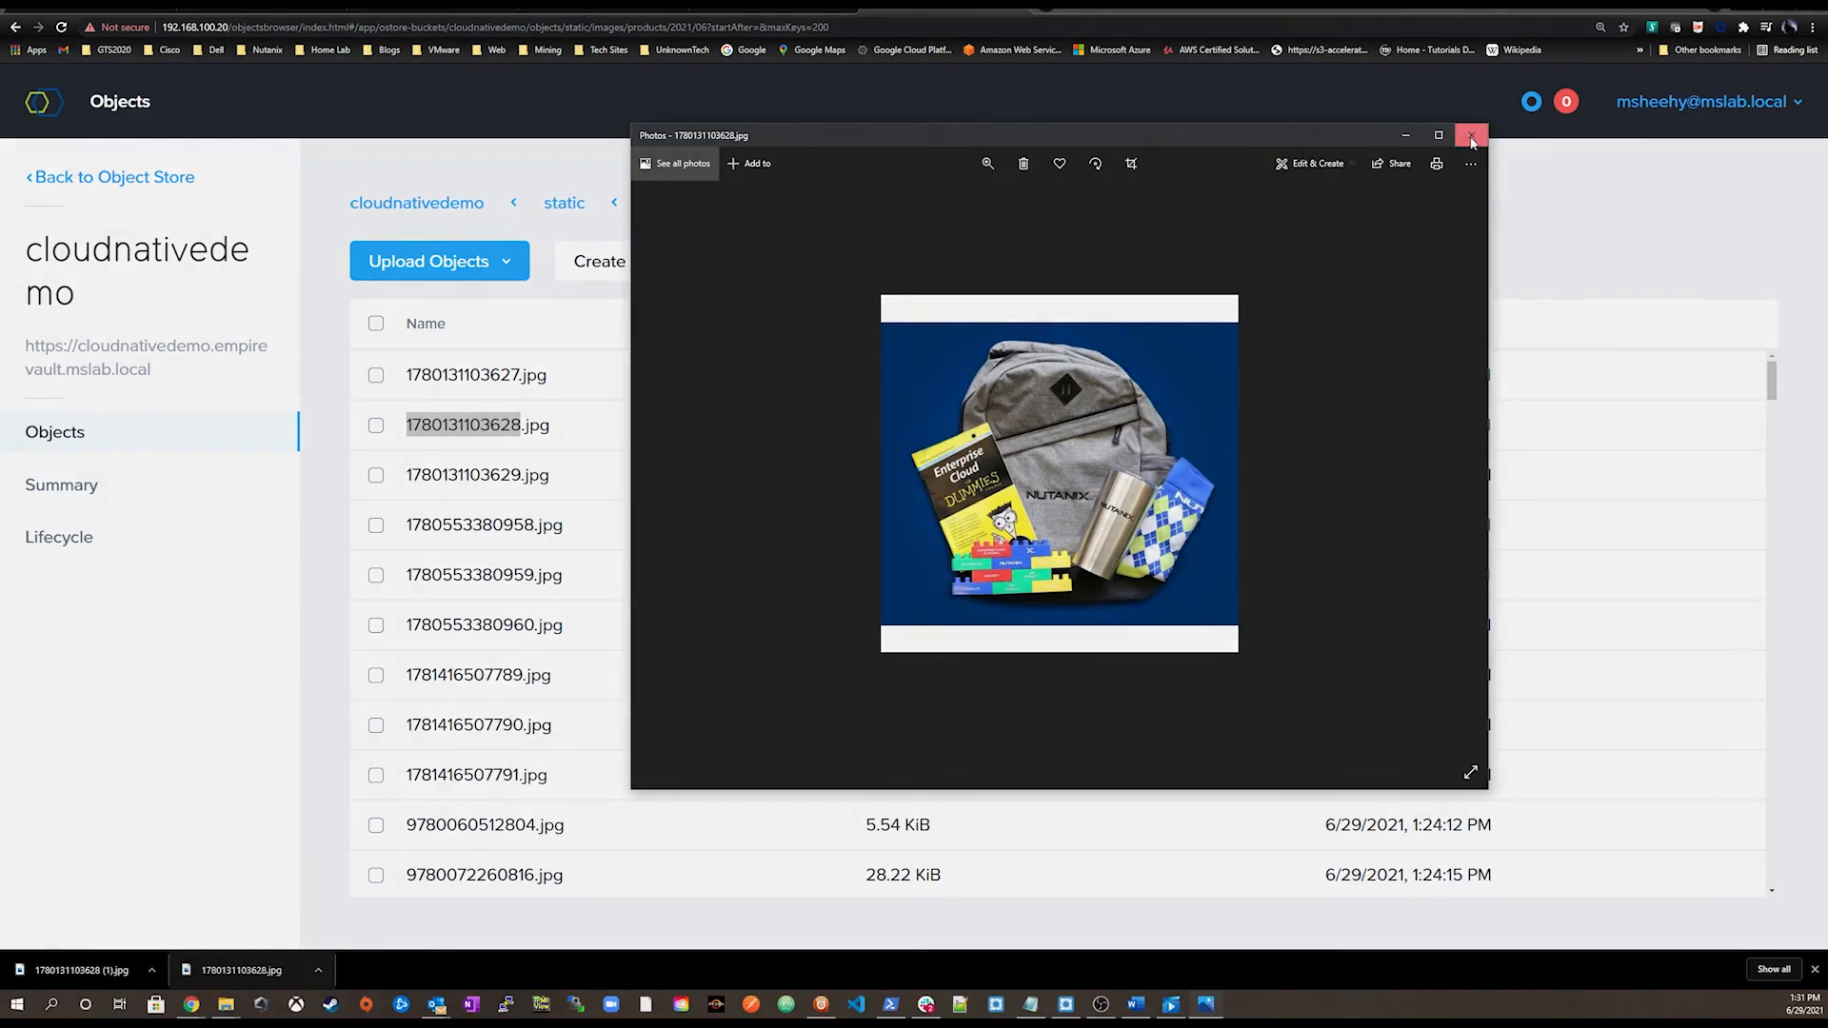
left_click(1471, 135)
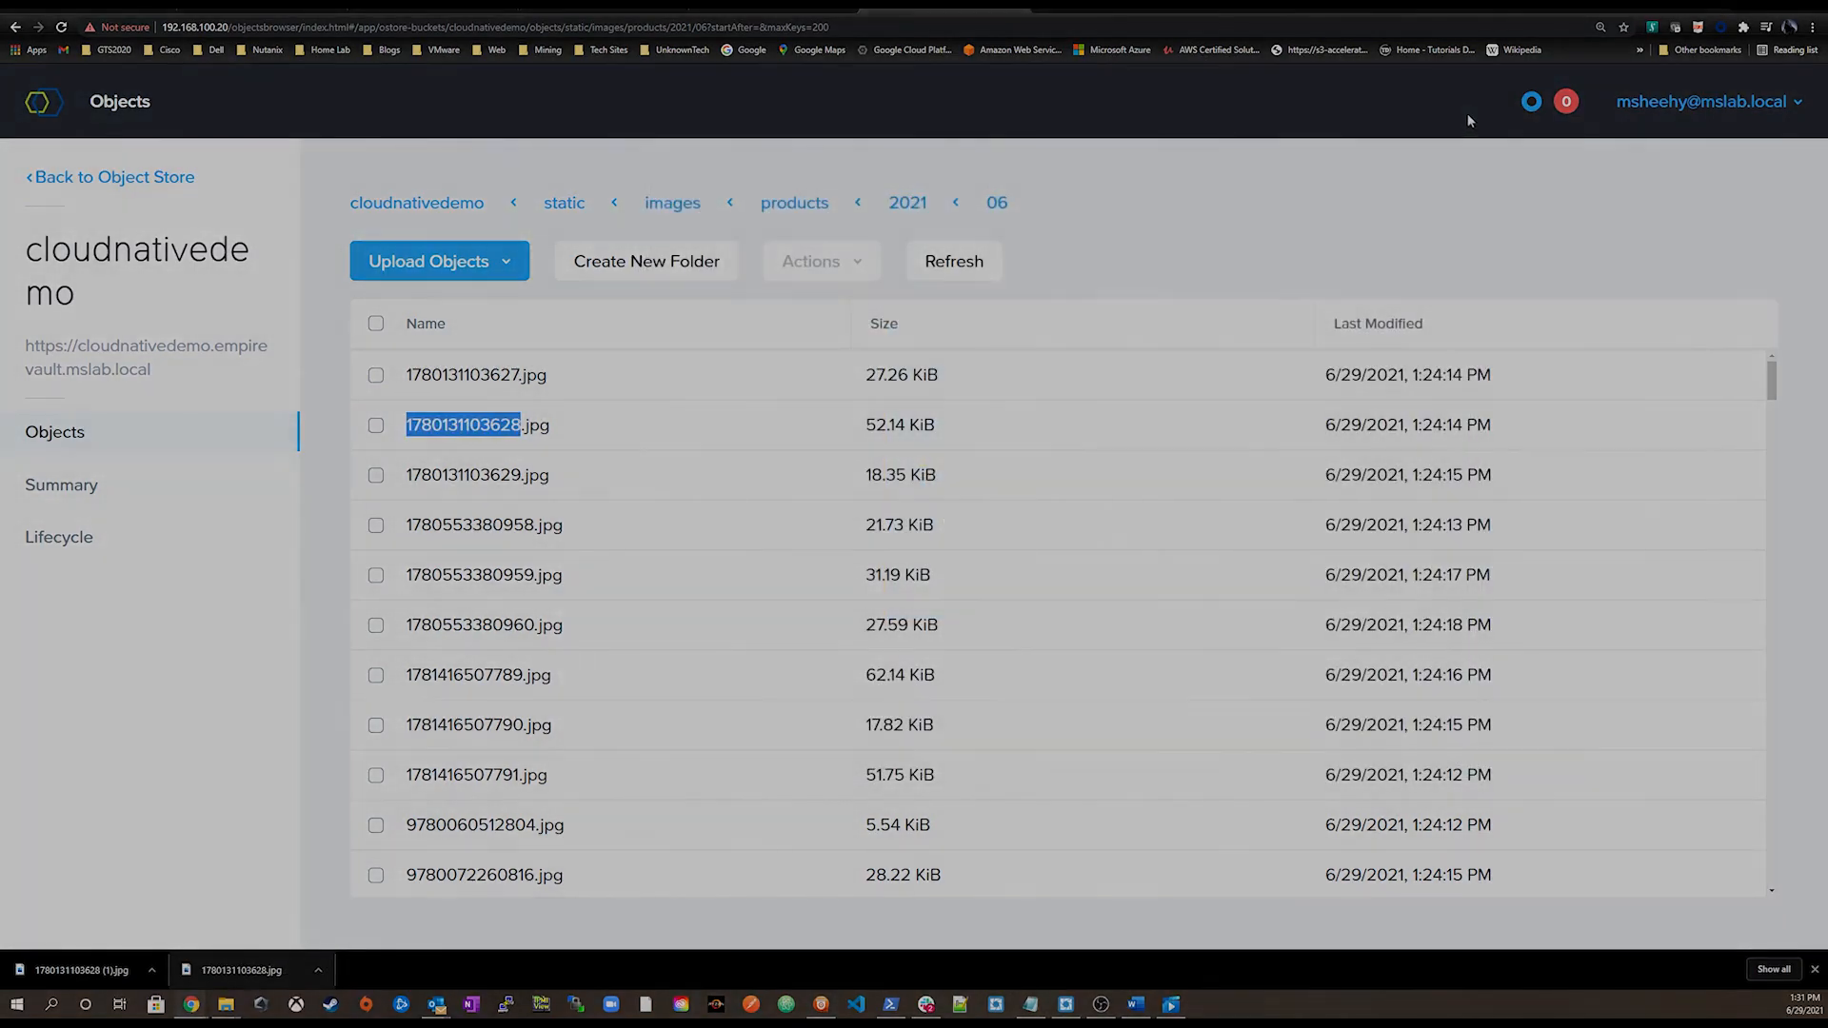